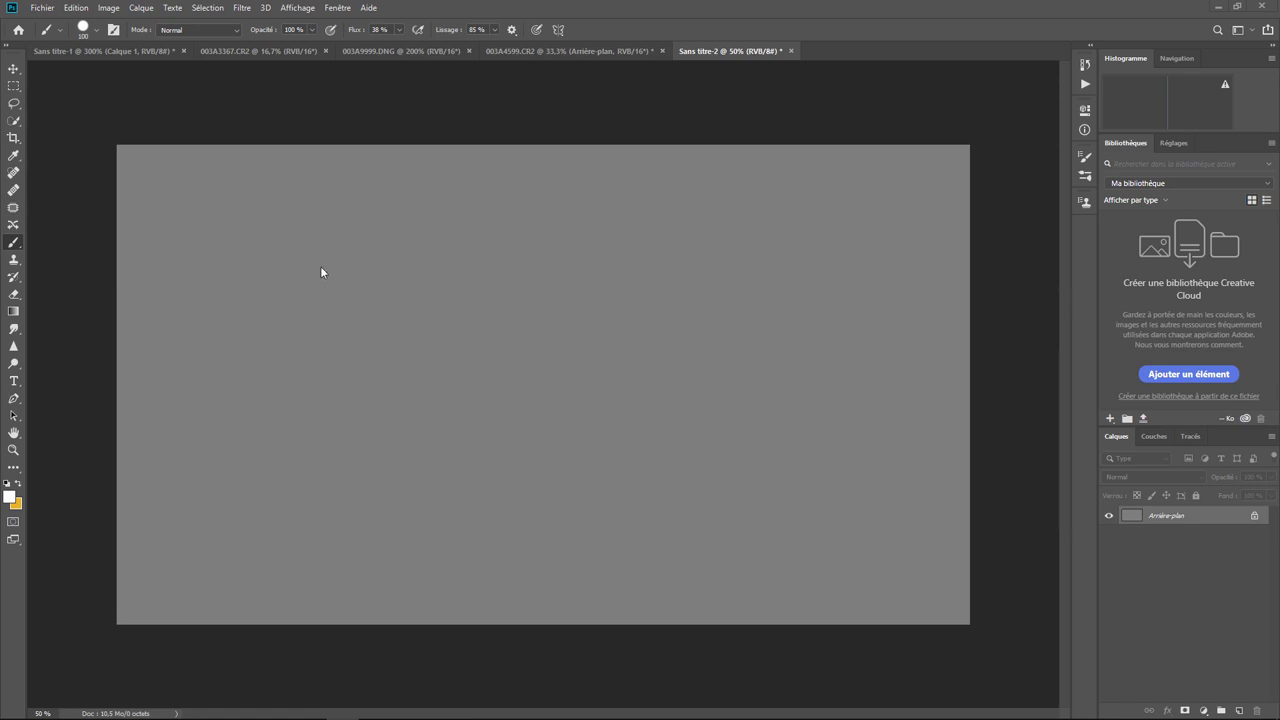
# Glance over the Window menu and the brush alternatives, then show the Arrondi net brush presets (100 px, 100% hardness).
pyautogui.click(338, 7)
pyautogui.moveTo(362, 36)
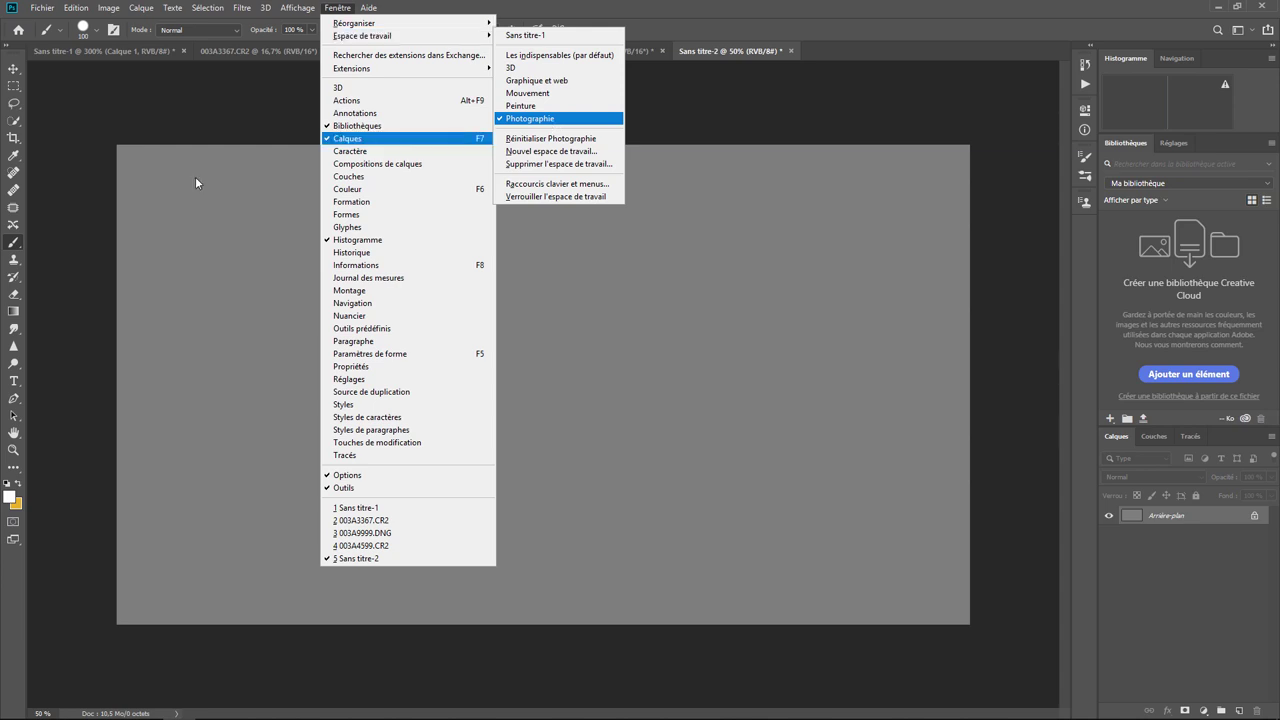
pyautogui.click(71, 286)
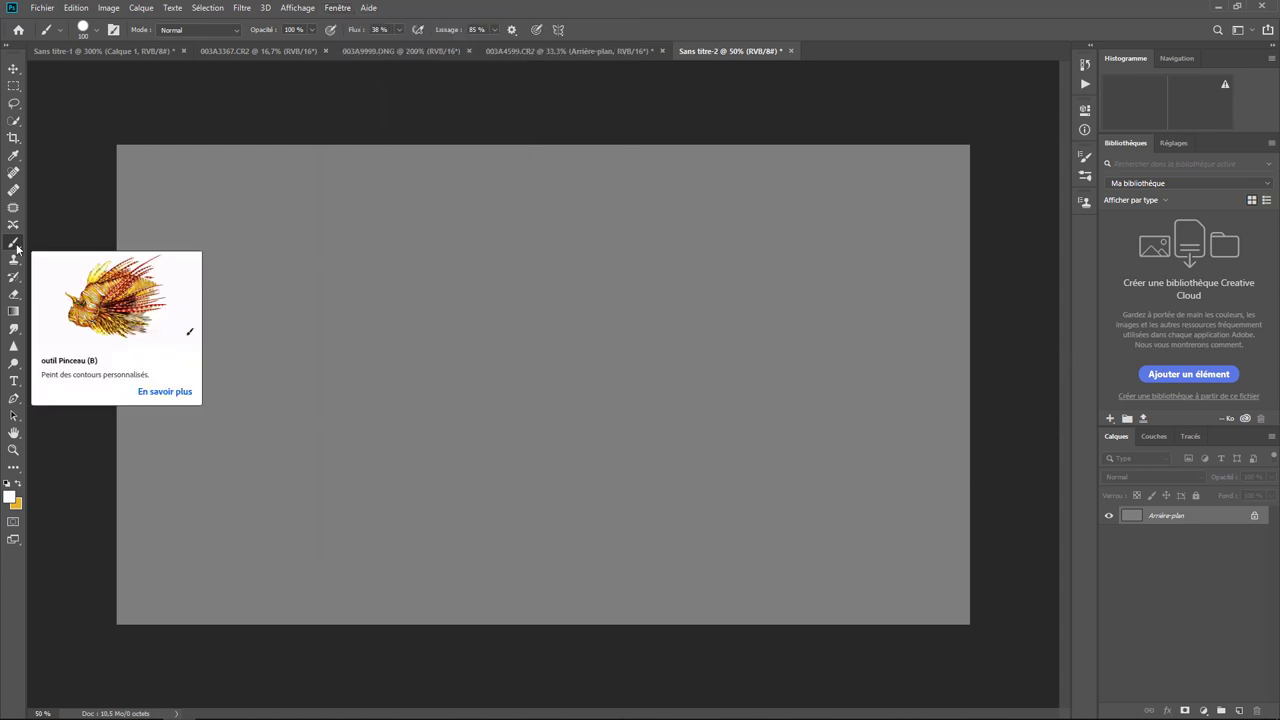
pyautogui.rightClick(17, 248)
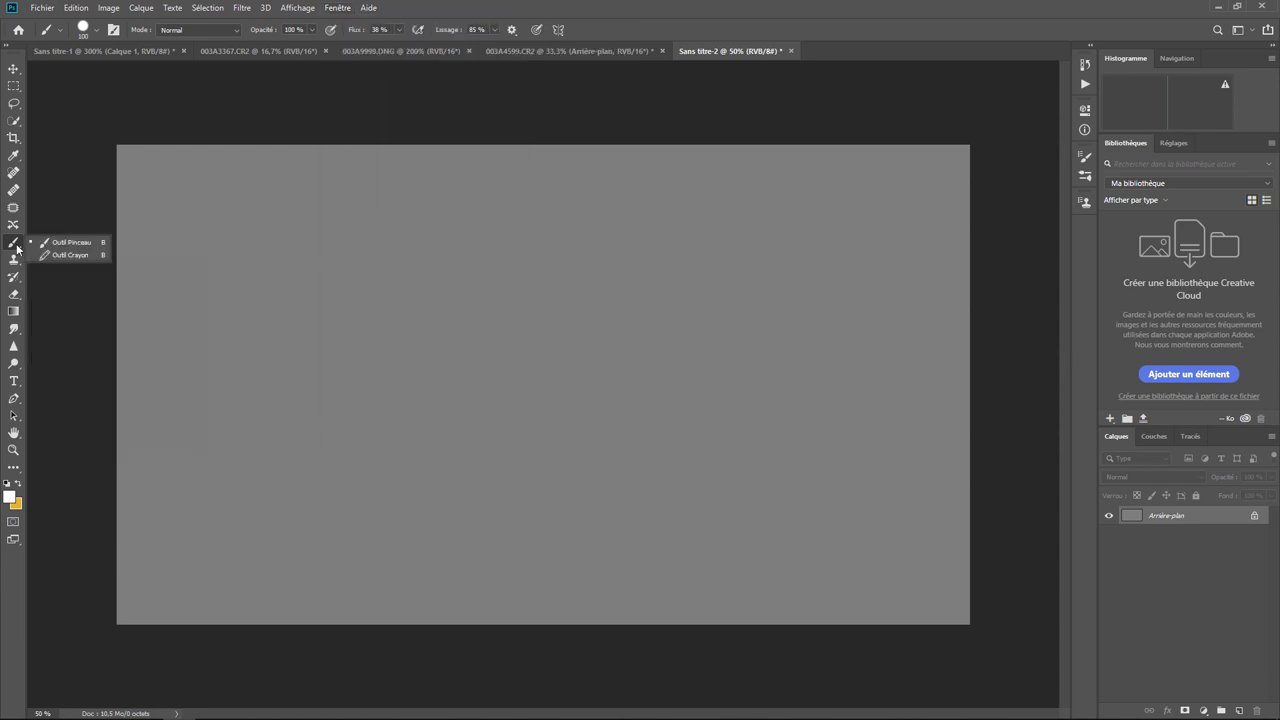
pyautogui.click(72, 243)
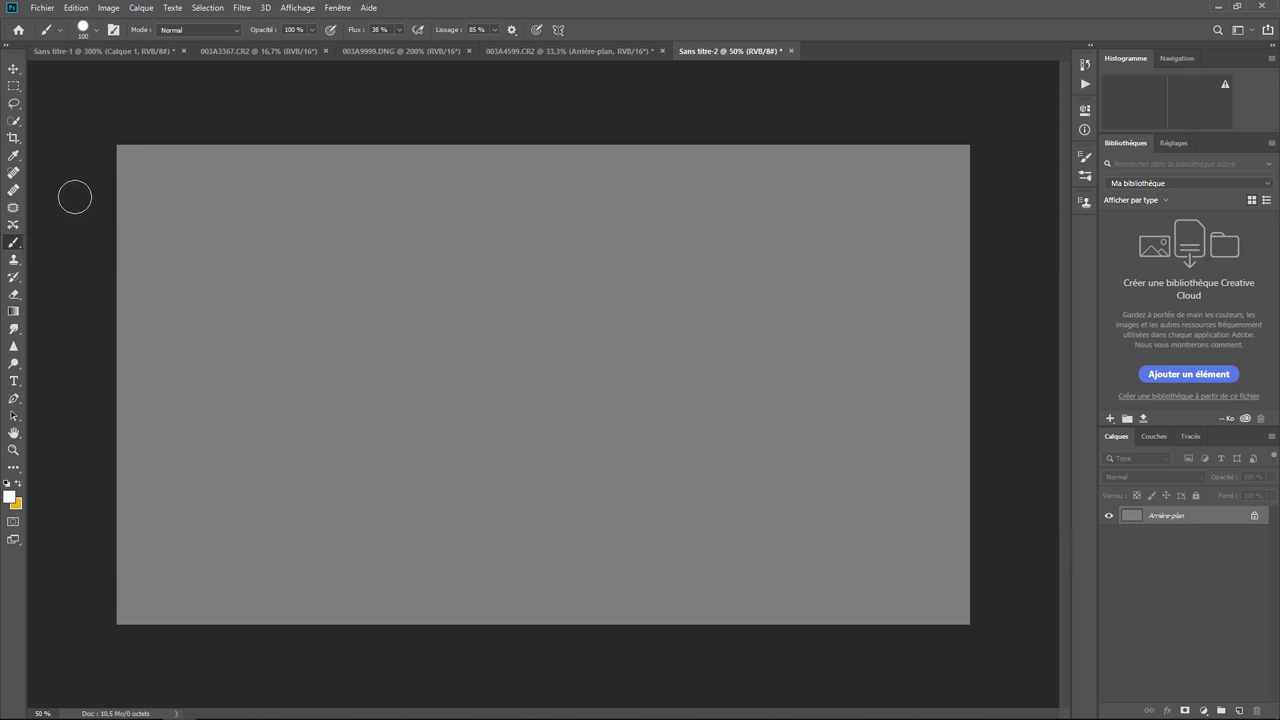
pyautogui.click(97, 31)
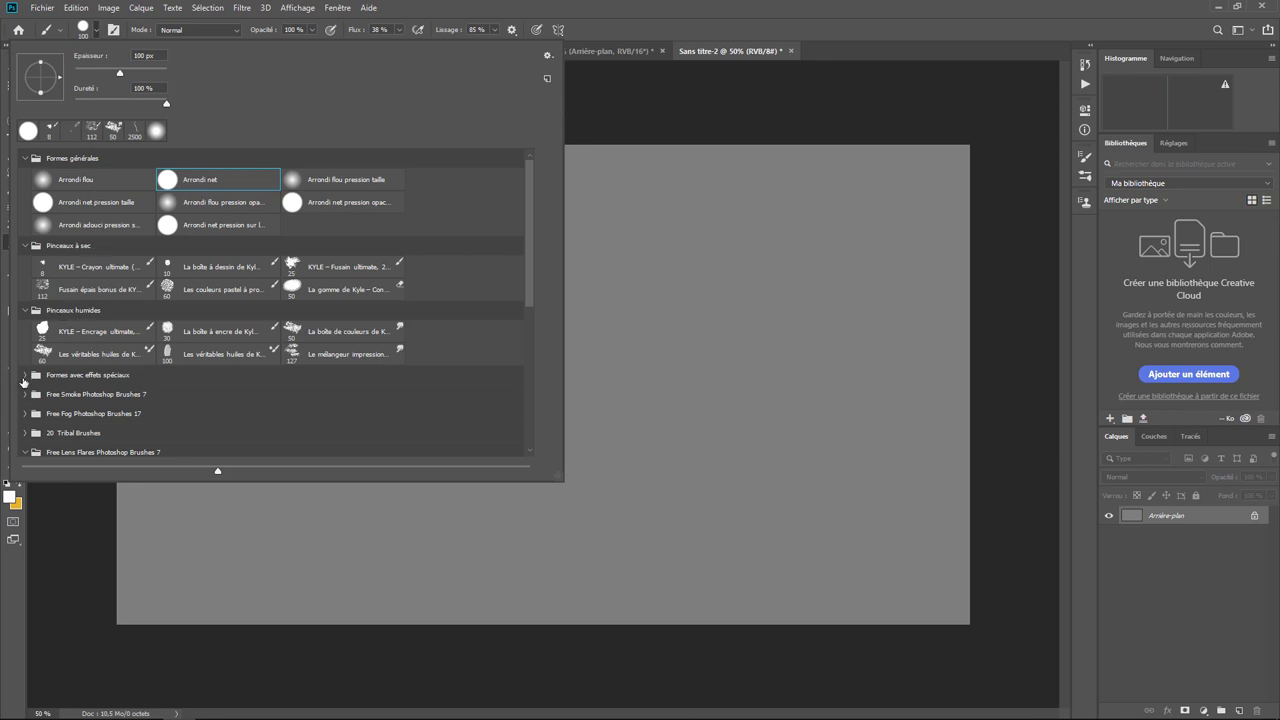
# Browse the Free Smoke Photoshop Brushes 7 folder, then settle on the Arrondi net hard round brush.
pyautogui.click(26, 395)
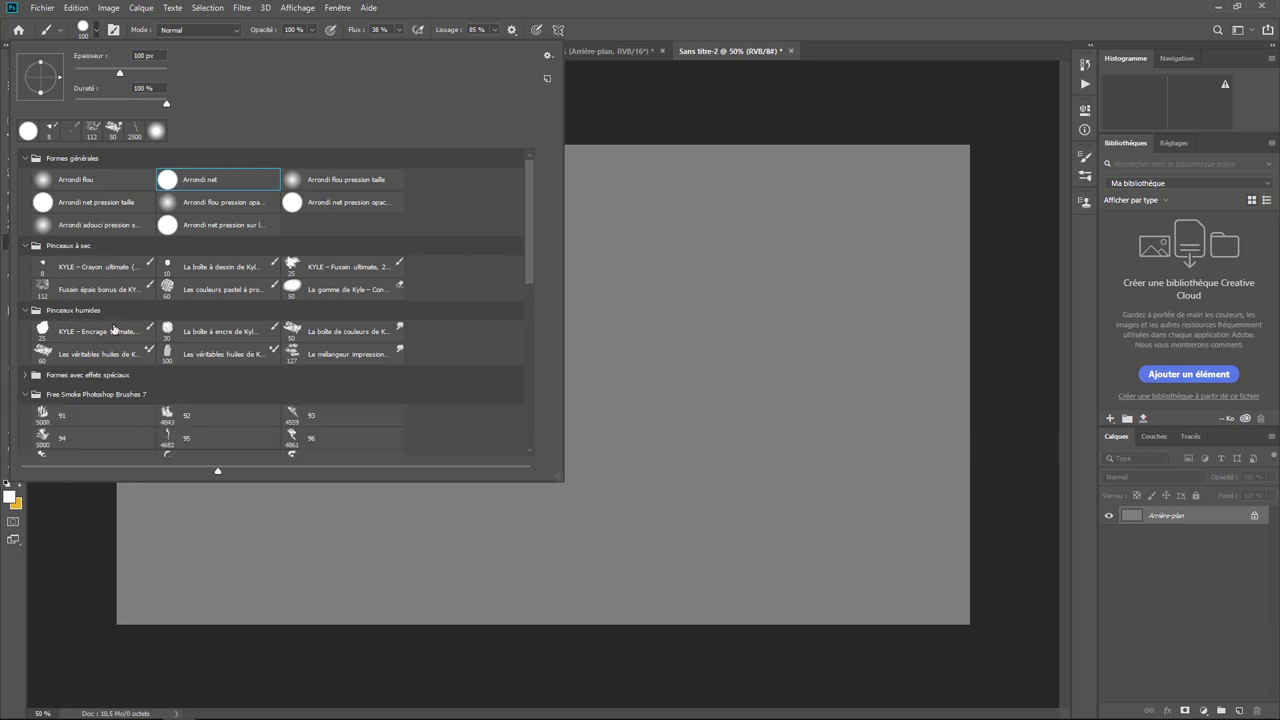
pyautogui.scroll(-1, 114, 330)
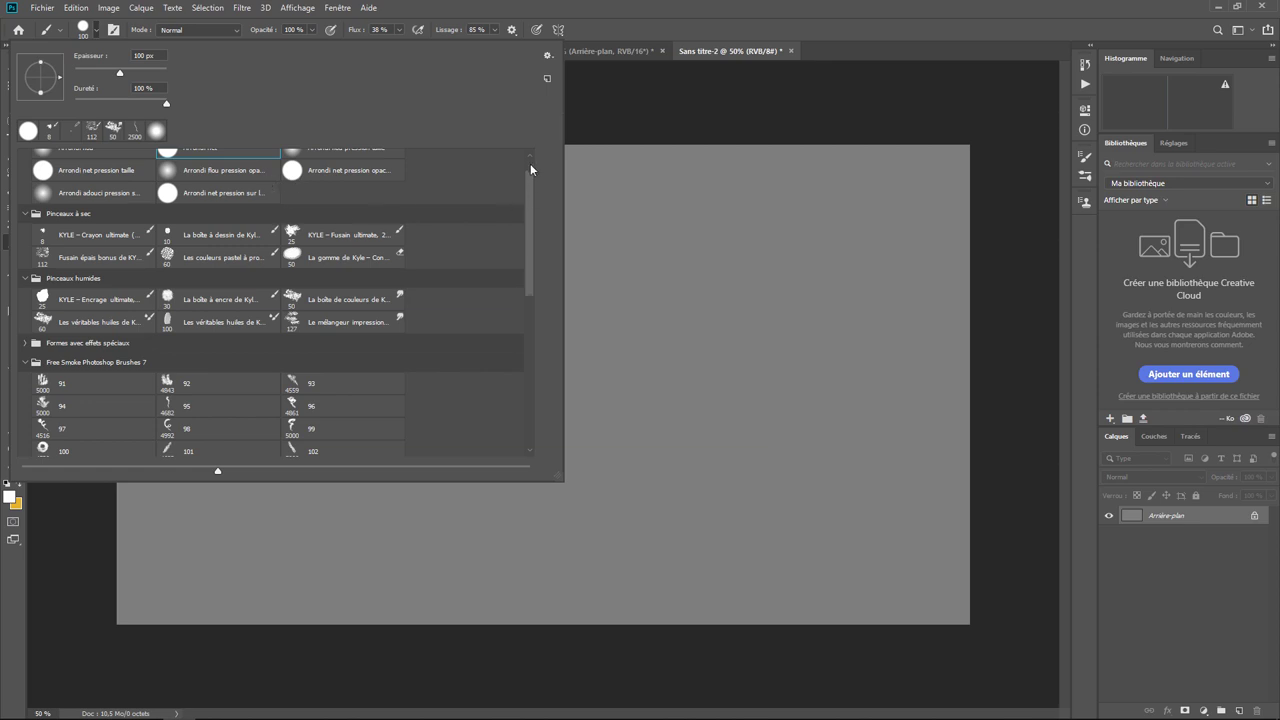
pyautogui.scroll(2, 221, 180)
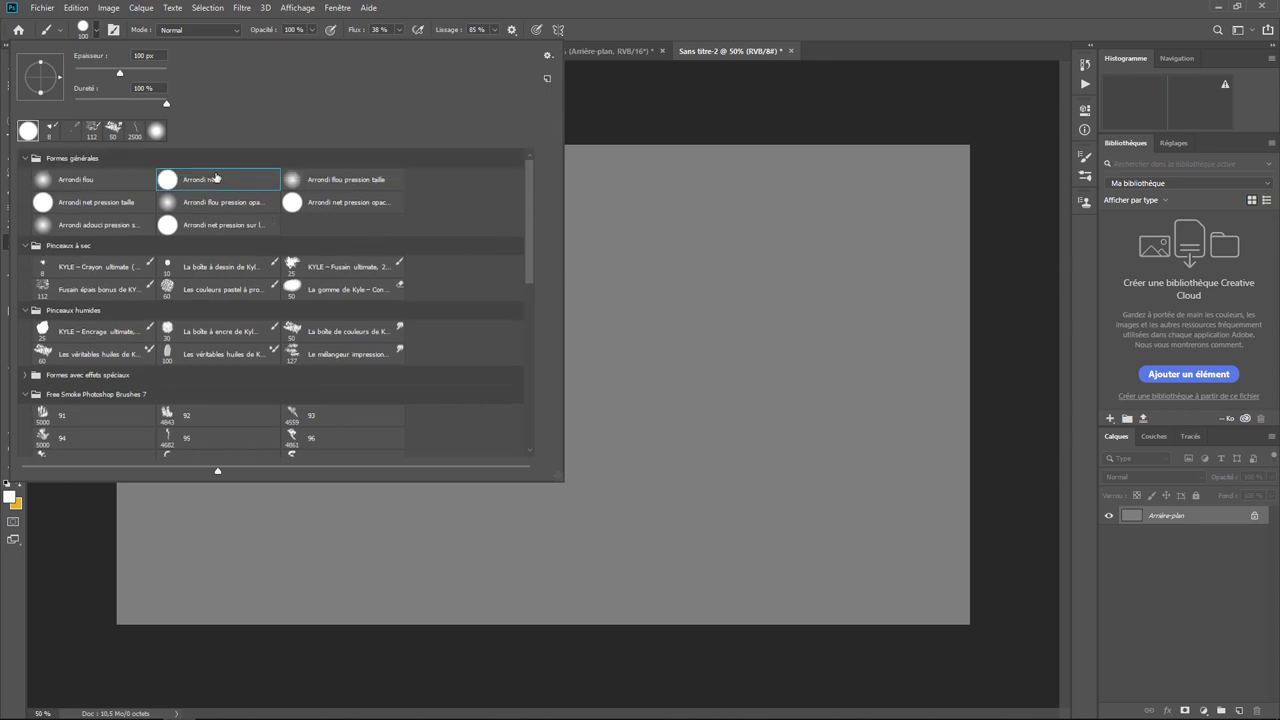
pyautogui.click(702, 91)
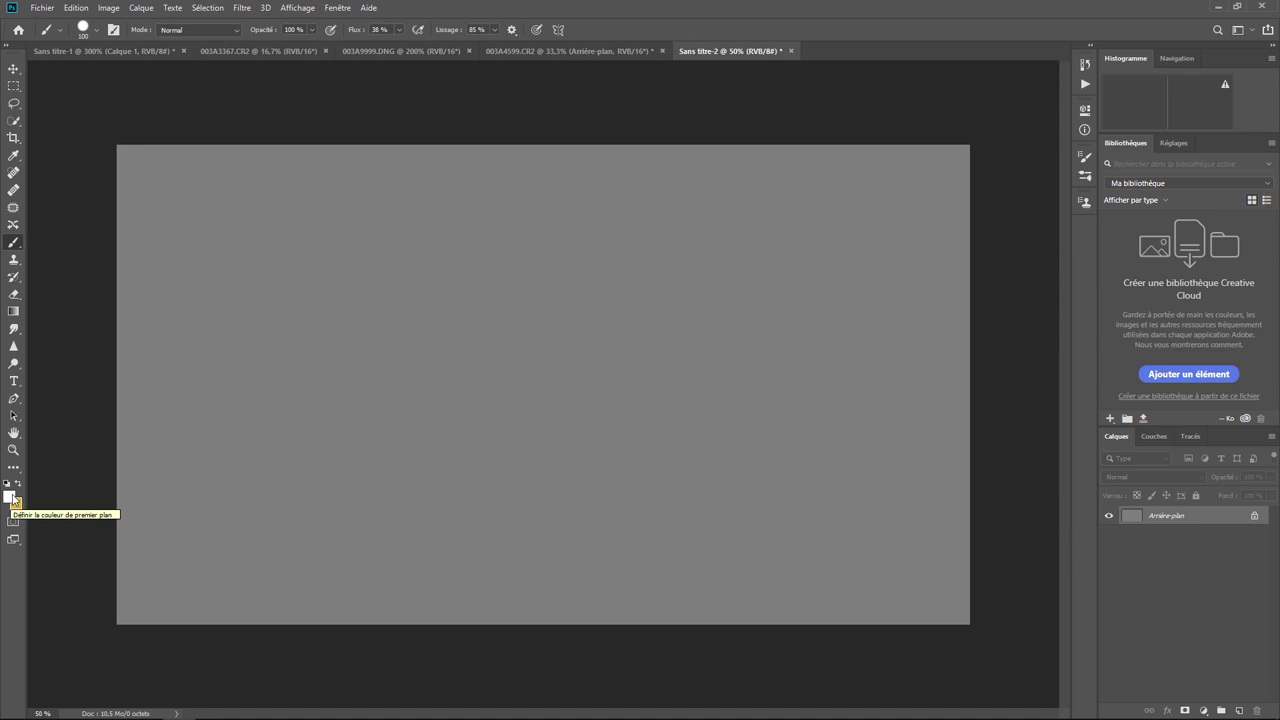
# Set the foreground painting colour to pure red, ff0000.
pyautogui.click(12, 497)
pyautogui.write('ff0000')
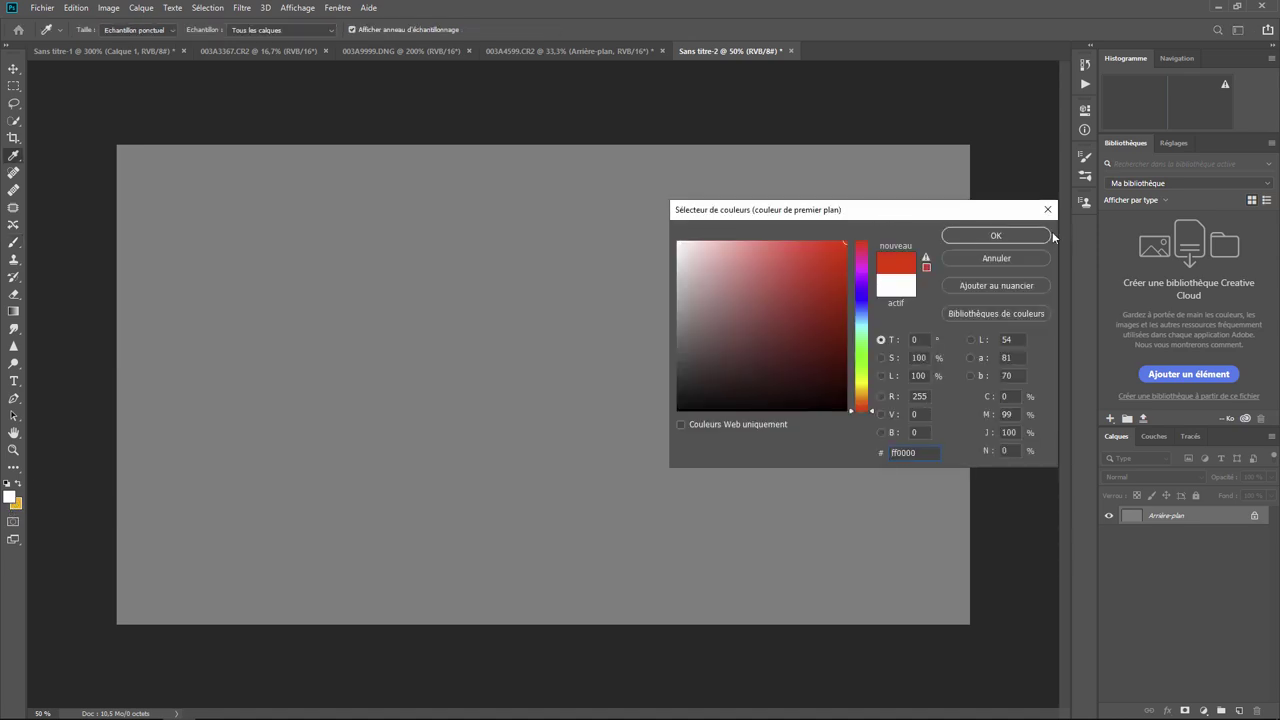
pyautogui.click(975, 238)
pyautogui.press('b')
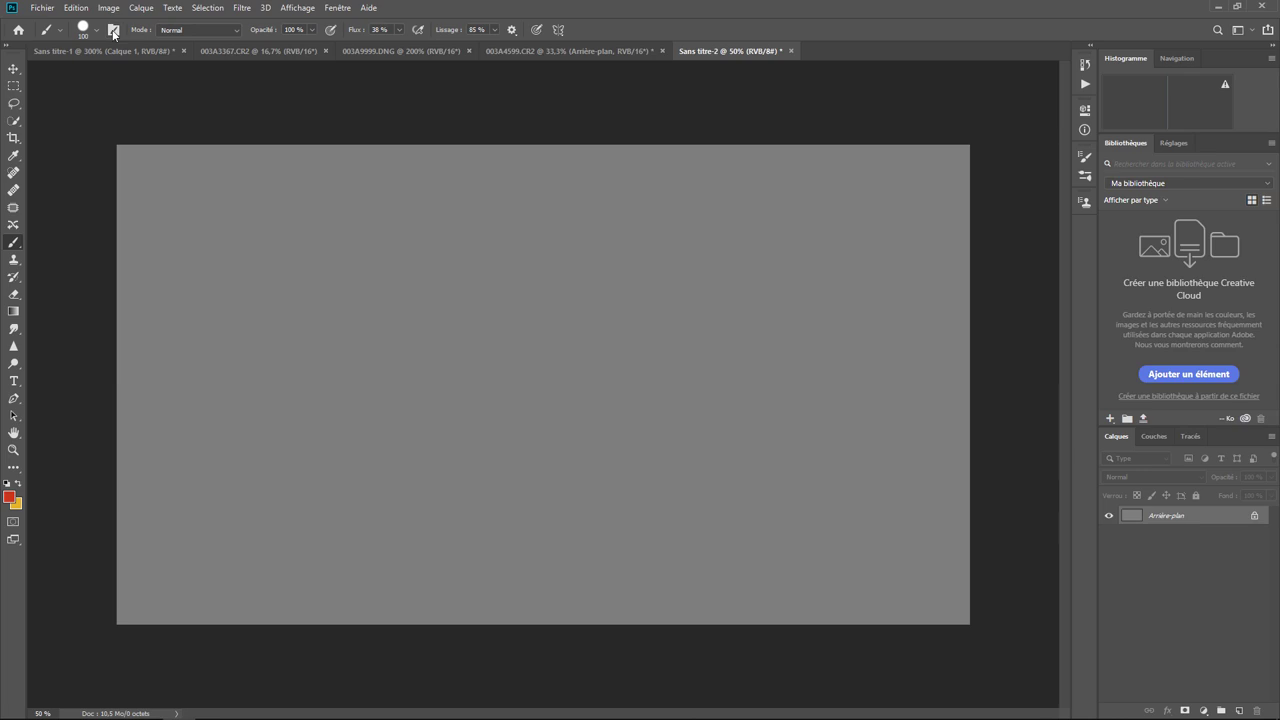
# Check the brush blend mode options, leaving the mode at Normal.
pyautogui.click(206, 34)
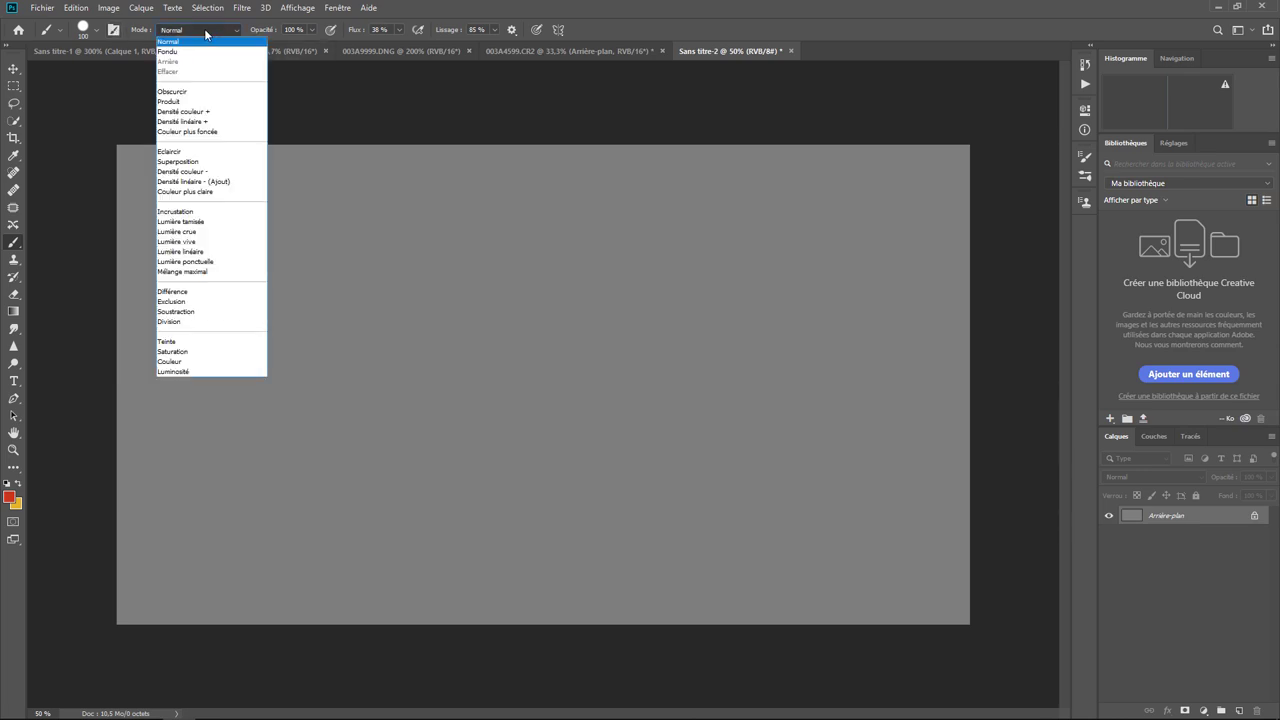
pyautogui.click(206, 34)
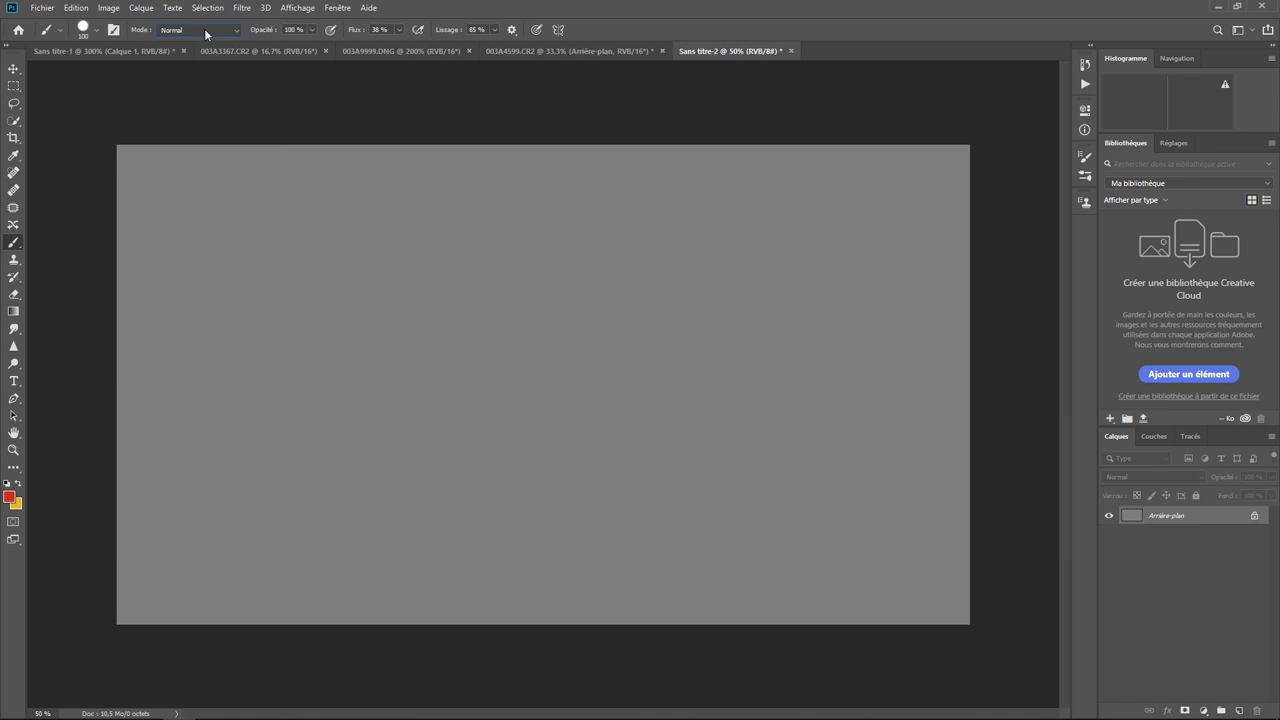
pyautogui.click(206, 34)
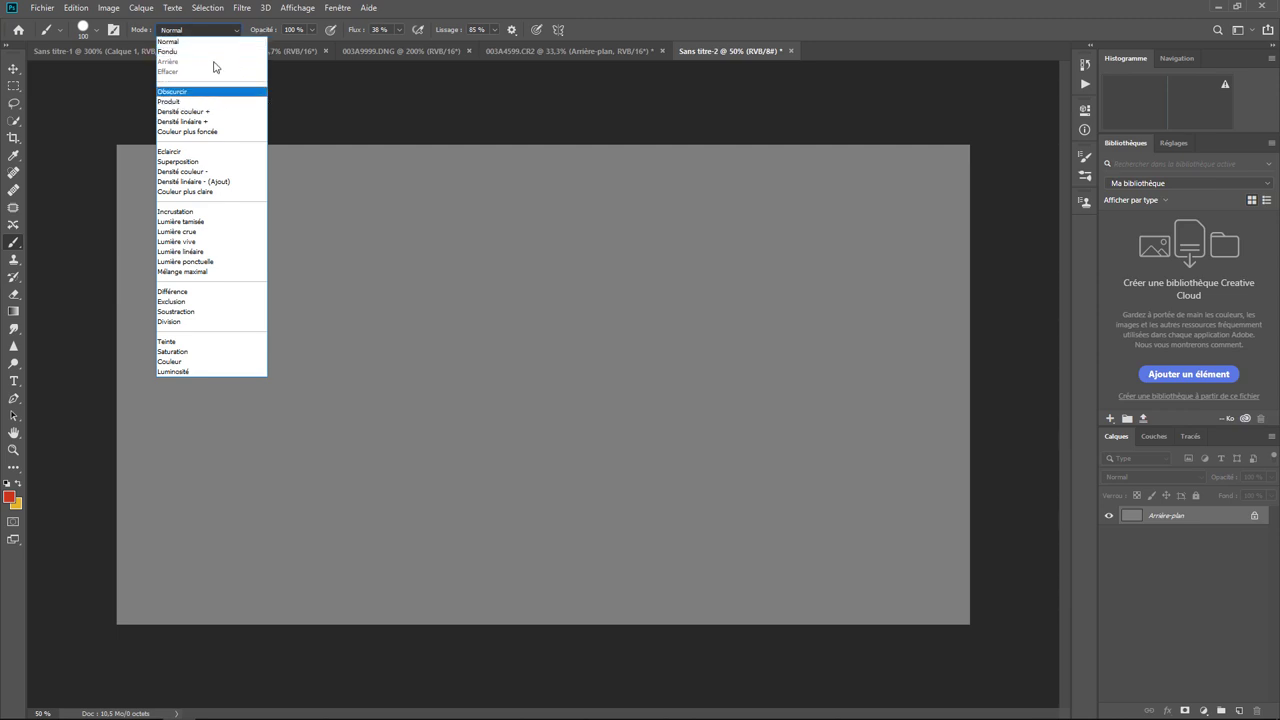
pyautogui.click(186, 42)
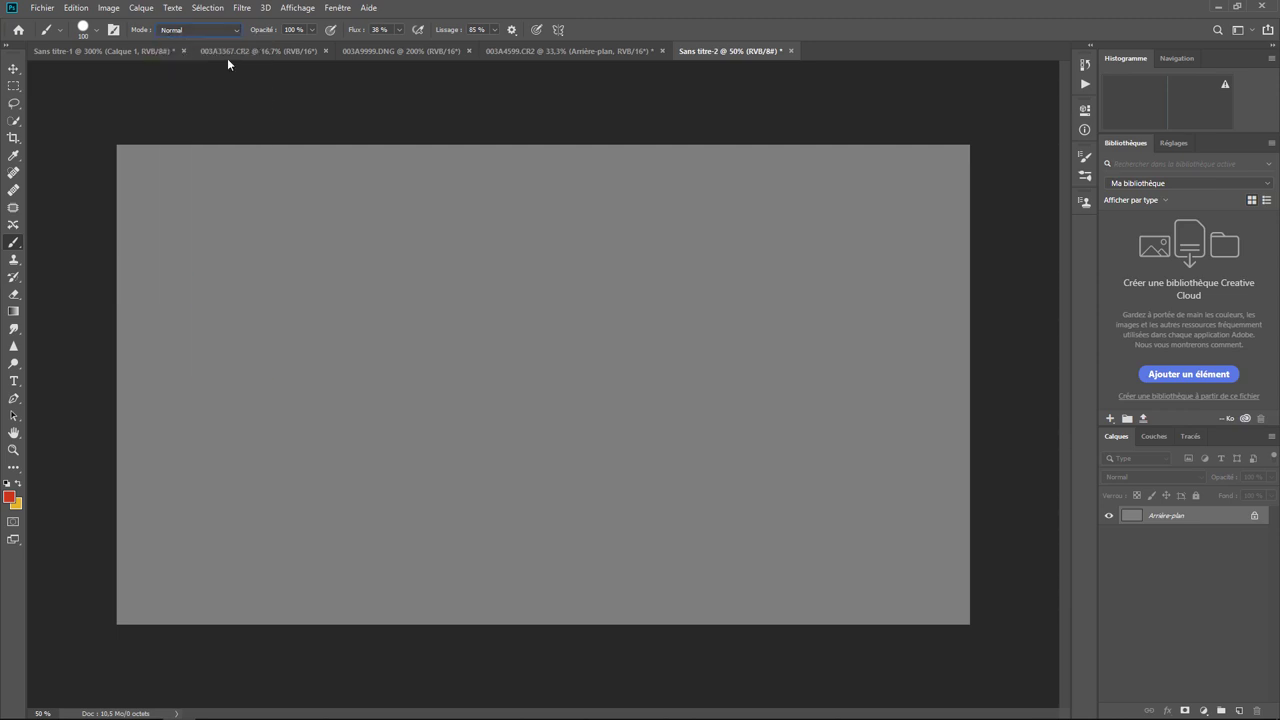
# Inspect the Opacité, Flux and Lissage sliders, setting Lissage to 0% and Flux to 100%.
pyautogui.click(312, 30)
pyautogui.click(400, 29)
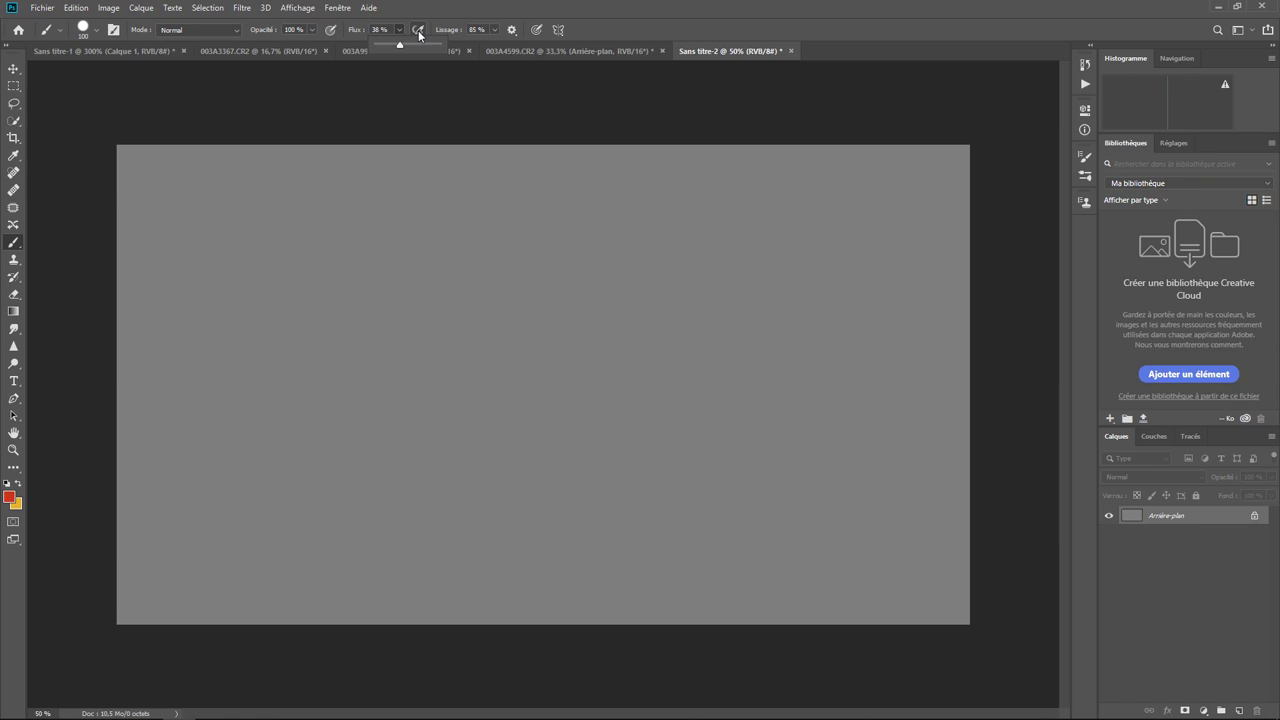
pyautogui.click(494, 31)
pyautogui.moveTo(494, 47); pyautogui.dragTo(442, 49)
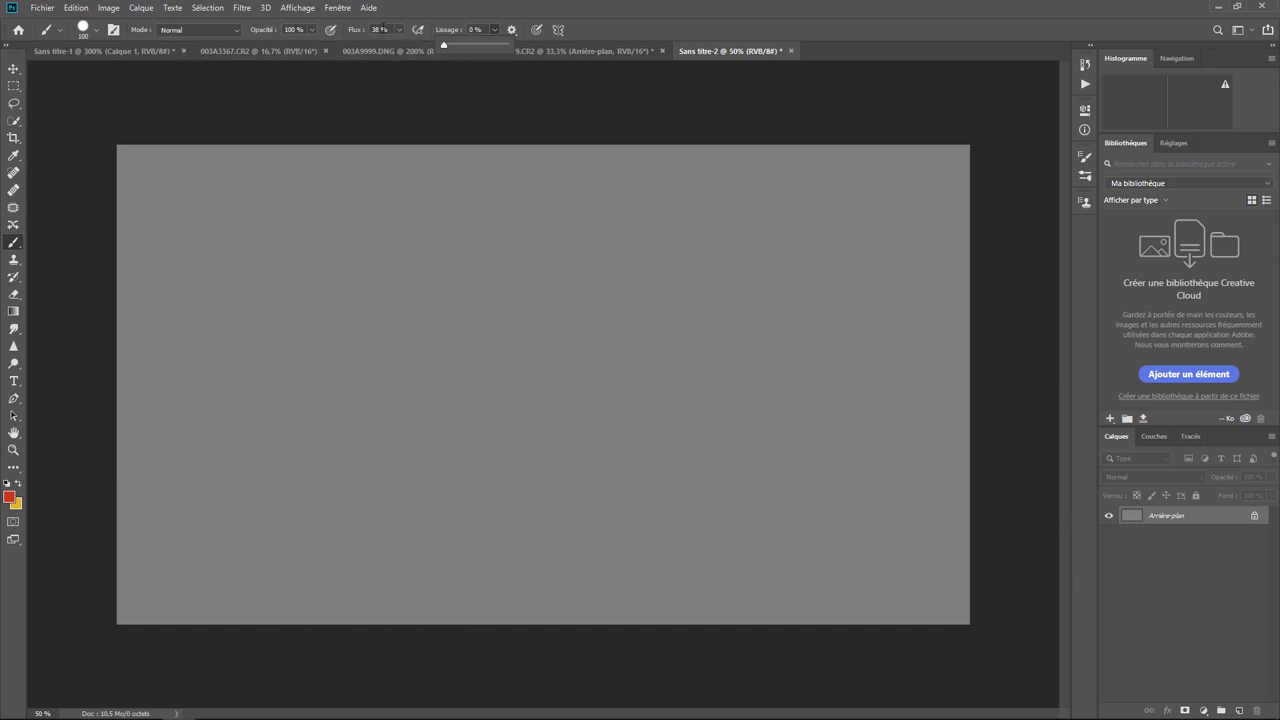
pyautogui.moveTo(399, 30); pyautogui.dragTo(438, 46)
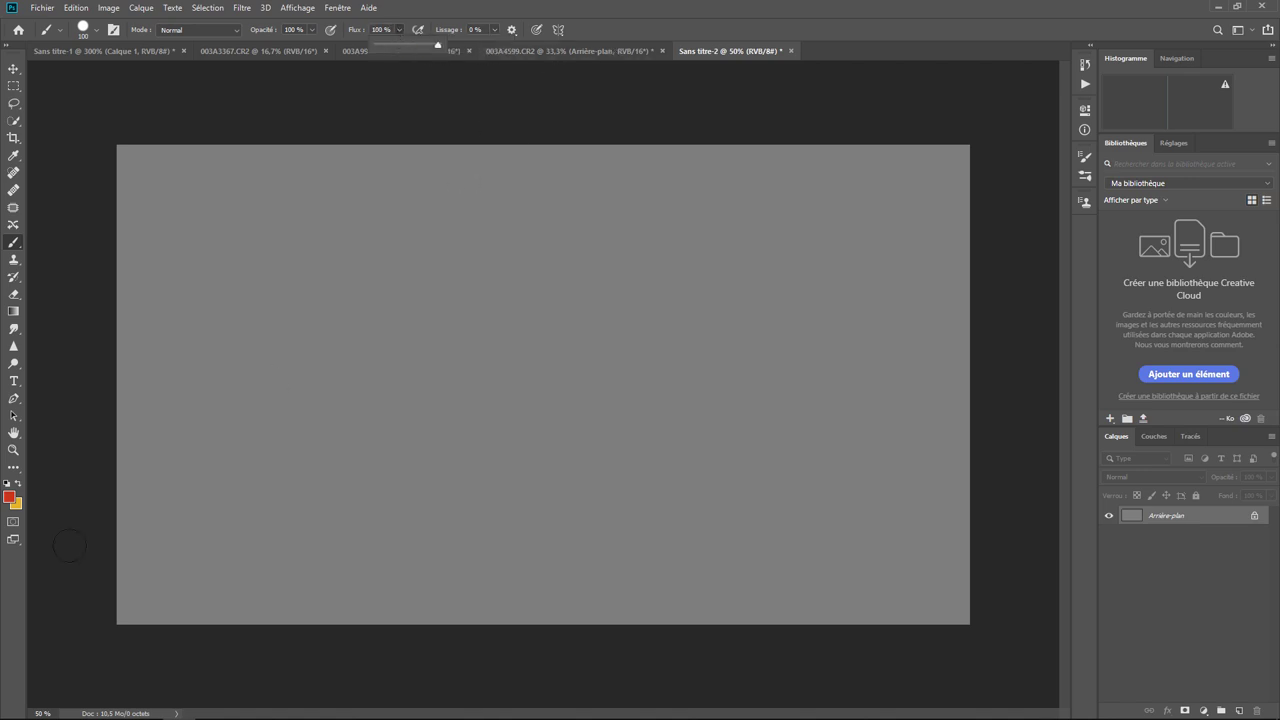
# Compare a hard red stroke with a soft one at 46% hardness, then undo both strokes.
pyautogui.moveTo(230, 341)
pyautogui.mouseDown()
pyautogui.moveTo(422, 328)
pyautogui.moveTo(755, 375)
pyautogui.mouseUp()
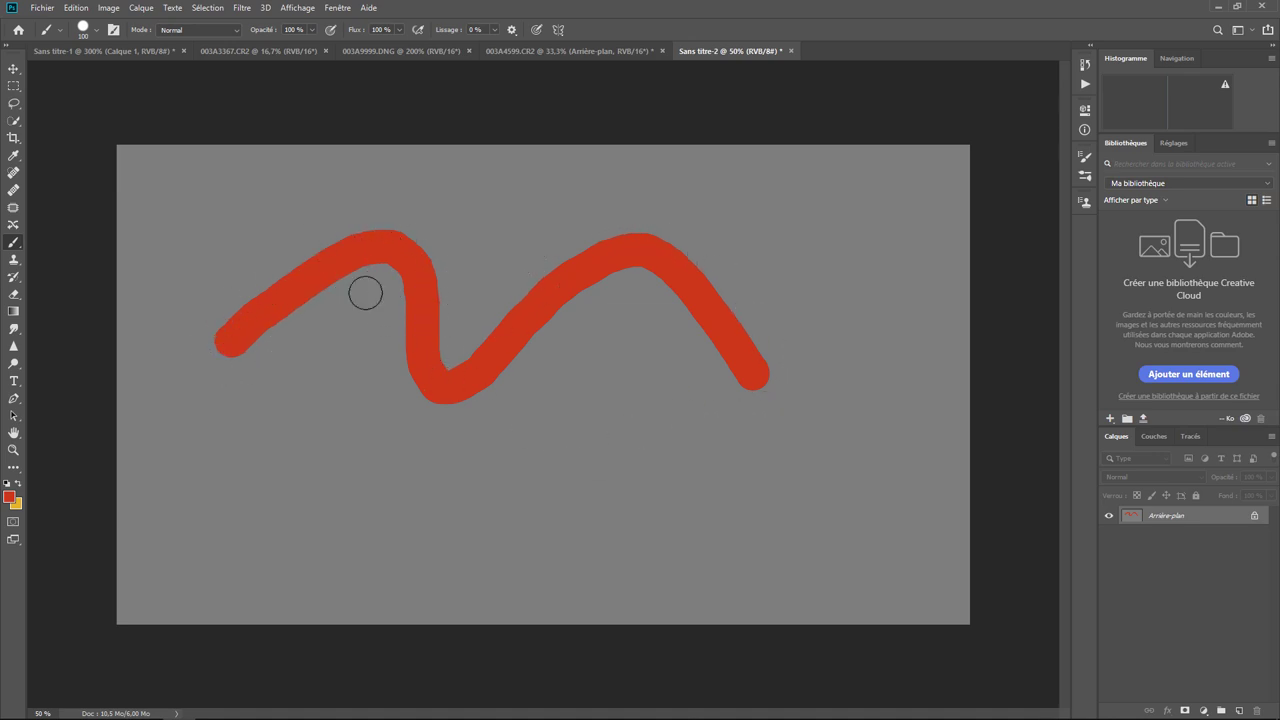
pyautogui.click(99, 31)
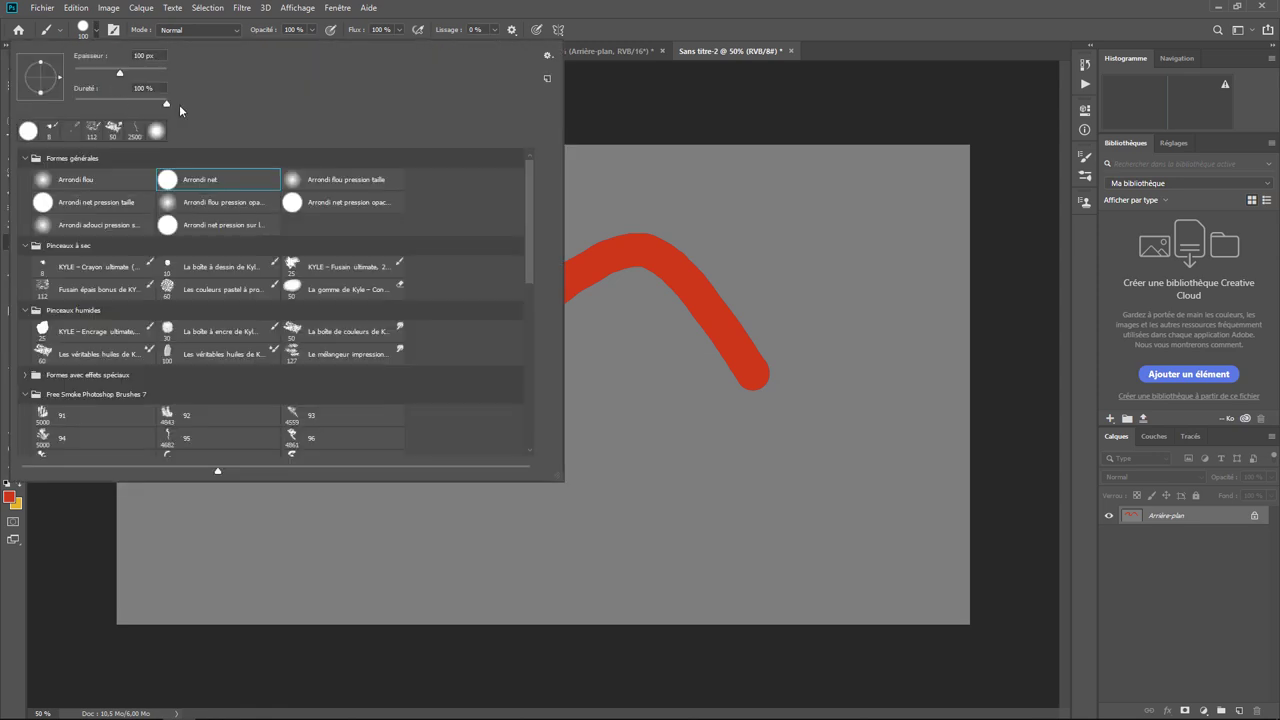
pyautogui.moveTo(166, 104); pyautogui.dragTo(109, 106)
pyautogui.moveTo(626, 517)
pyautogui.mouseDown()
pyautogui.moveTo(677, 451)
pyautogui.moveTo(815, 486)
pyautogui.moveTo(880, 366)
pyautogui.moveTo(863, 280)
pyautogui.moveTo(829, 357)
pyautogui.moveTo(908, 469)
pyautogui.moveTo(851, 569)
pyautogui.moveTo(591, 589)
pyautogui.moveTo(465, 575)
pyautogui.mouseUp()
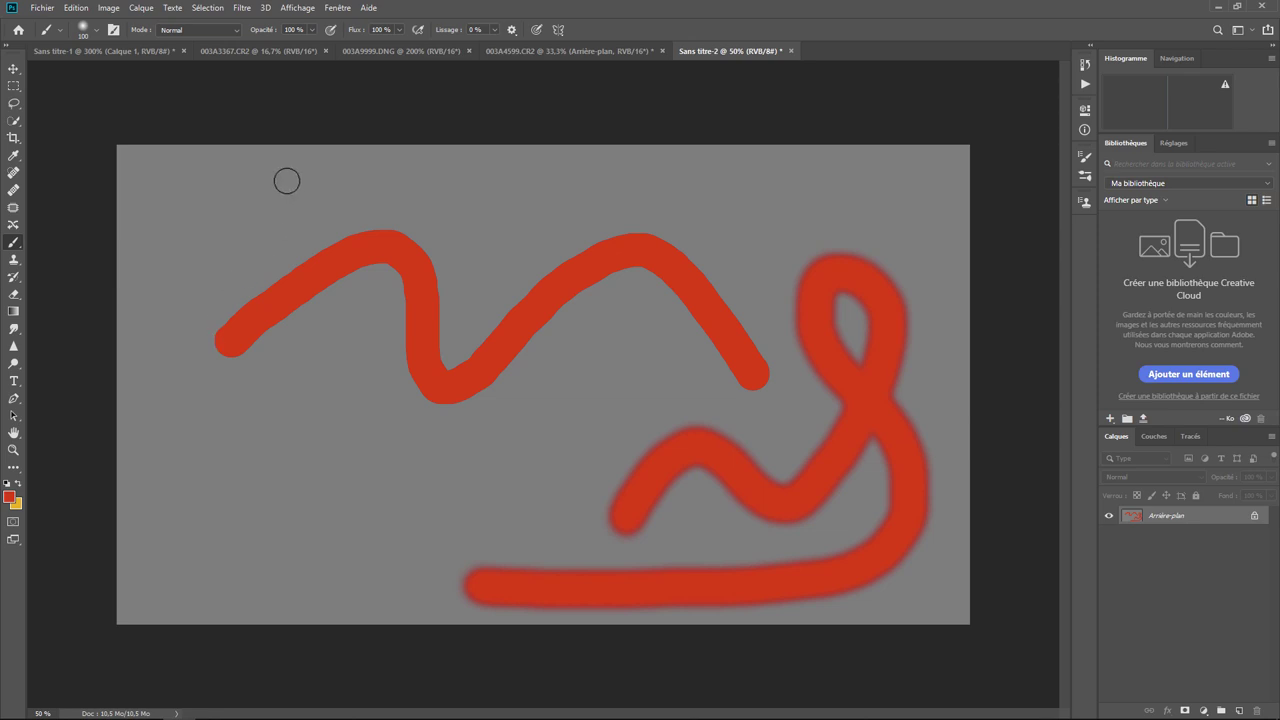
pyautogui.hotkey('ctrl', 'z')
pyautogui.hotkey('ctrl', 'z')
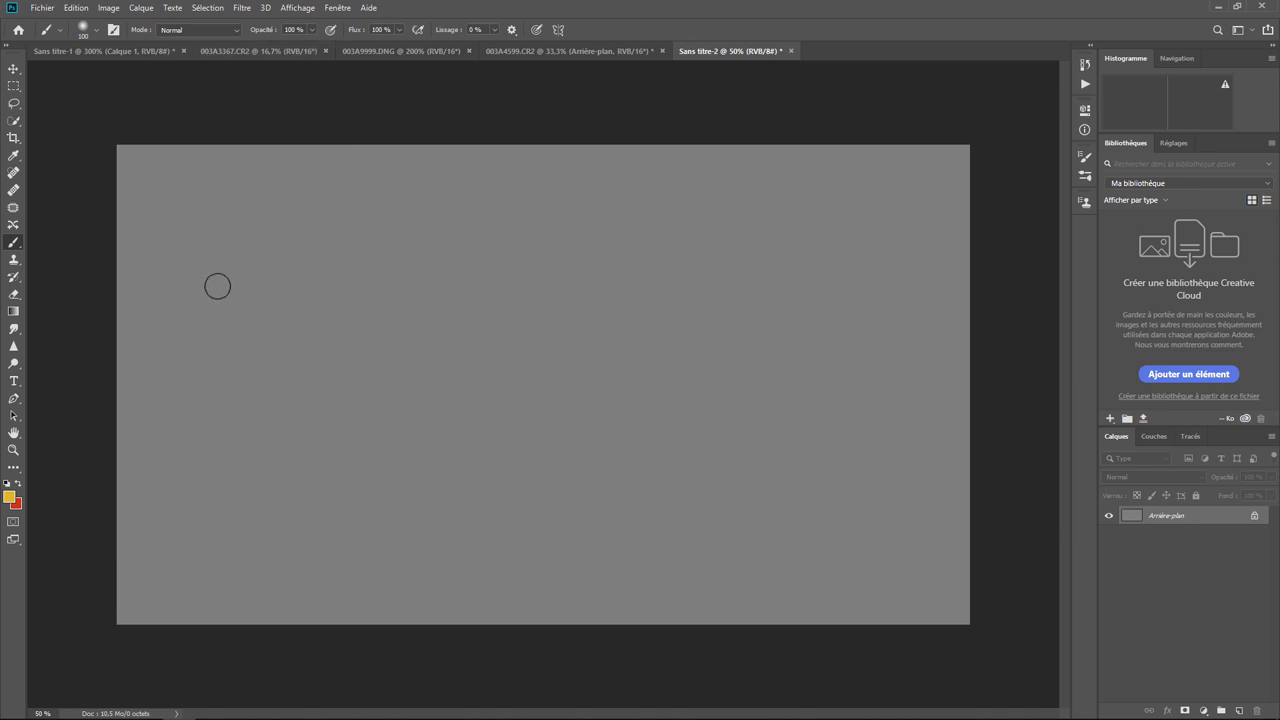
# Brush-paint the letters H, E and Y in soft yellow strokes across the canvas.
pyautogui.moveTo(221, 252); pyautogui.dragTo(250, 465)
pyautogui.moveTo(231, 366); pyautogui.dragTo(330, 342)
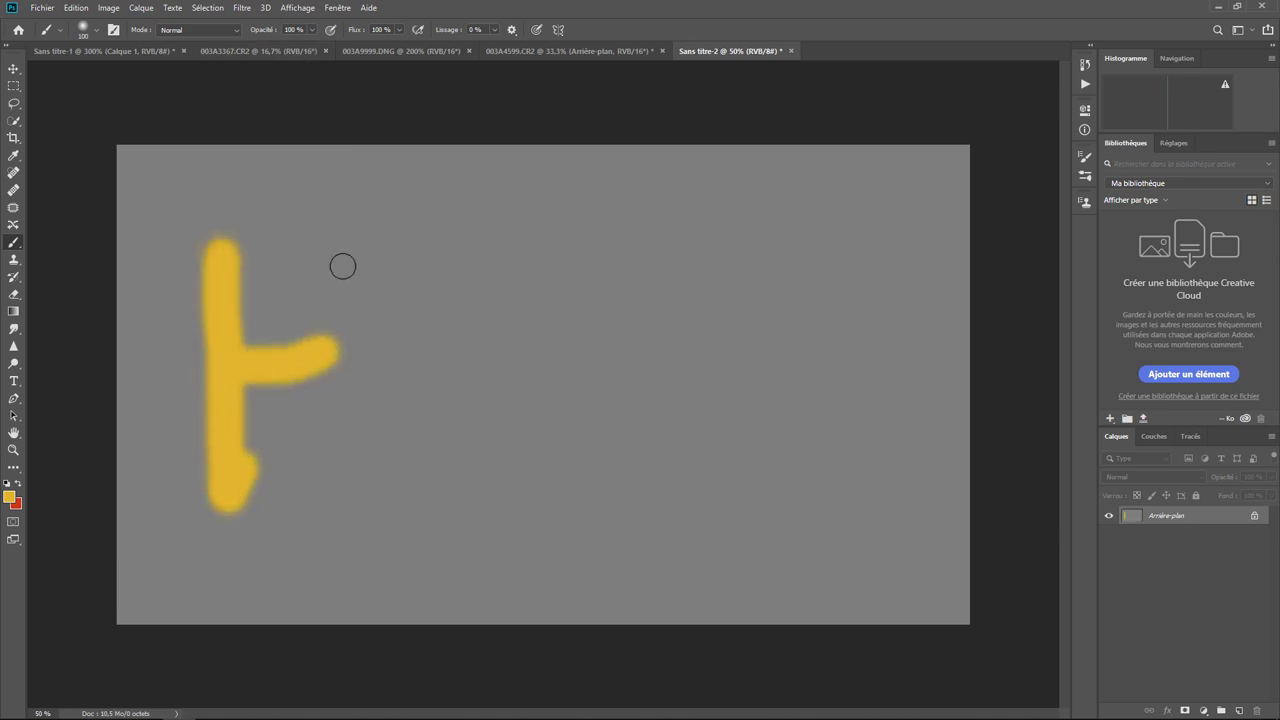
pyautogui.moveTo(340, 258); pyautogui.dragTo(340, 500)
pyautogui.moveTo(416, 232)
pyautogui.mouseDown()
pyautogui.moveTo(449, 509)
pyautogui.moveTo(548, 508)
pyautogui.mouseUp()
pyautogui.moveTo(435, 243); pyautogui.dragTo(545, 262)
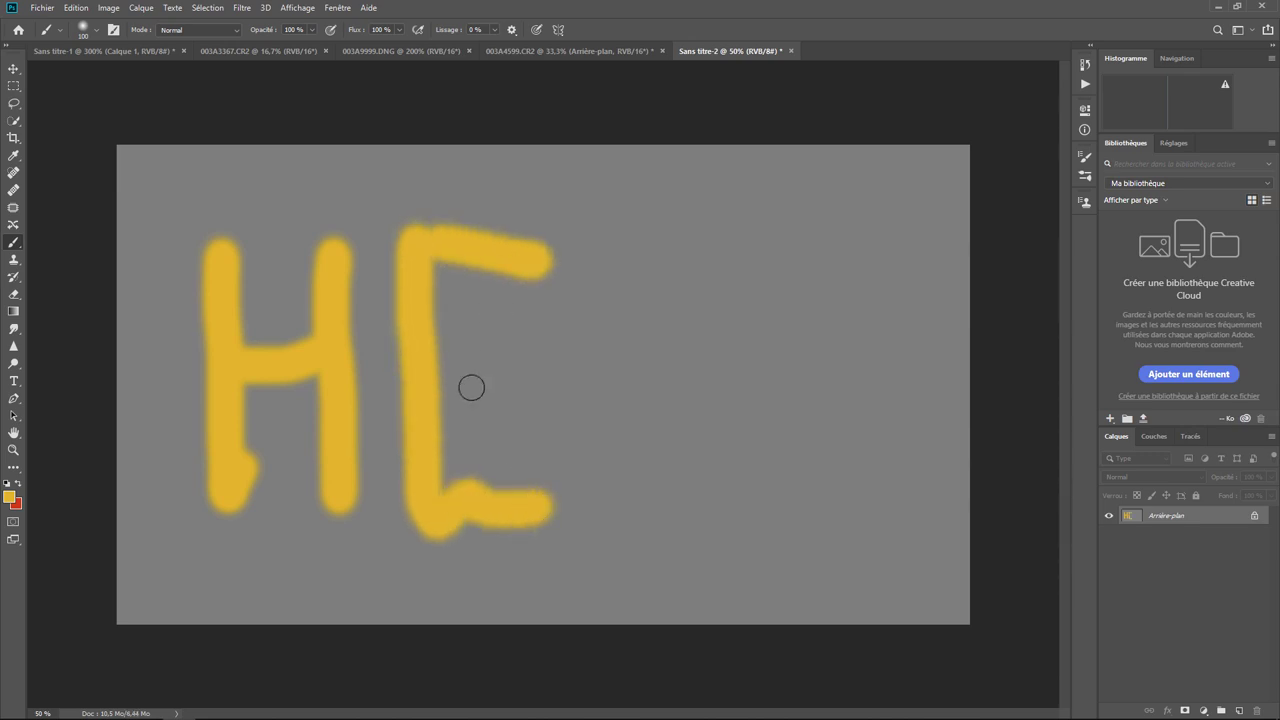
pyautogui.moveTo(441, 389); pyautogui.dragTo(562, 383)
pyautogui.moveTo(613, 253)
pyautogui.mouseDown()
pyautogui.moveTo(663, 303)
pyautogui.moveTo(720, 300)
pyautogui.moveTo(603, 540)
pyautogui.mouseUp()
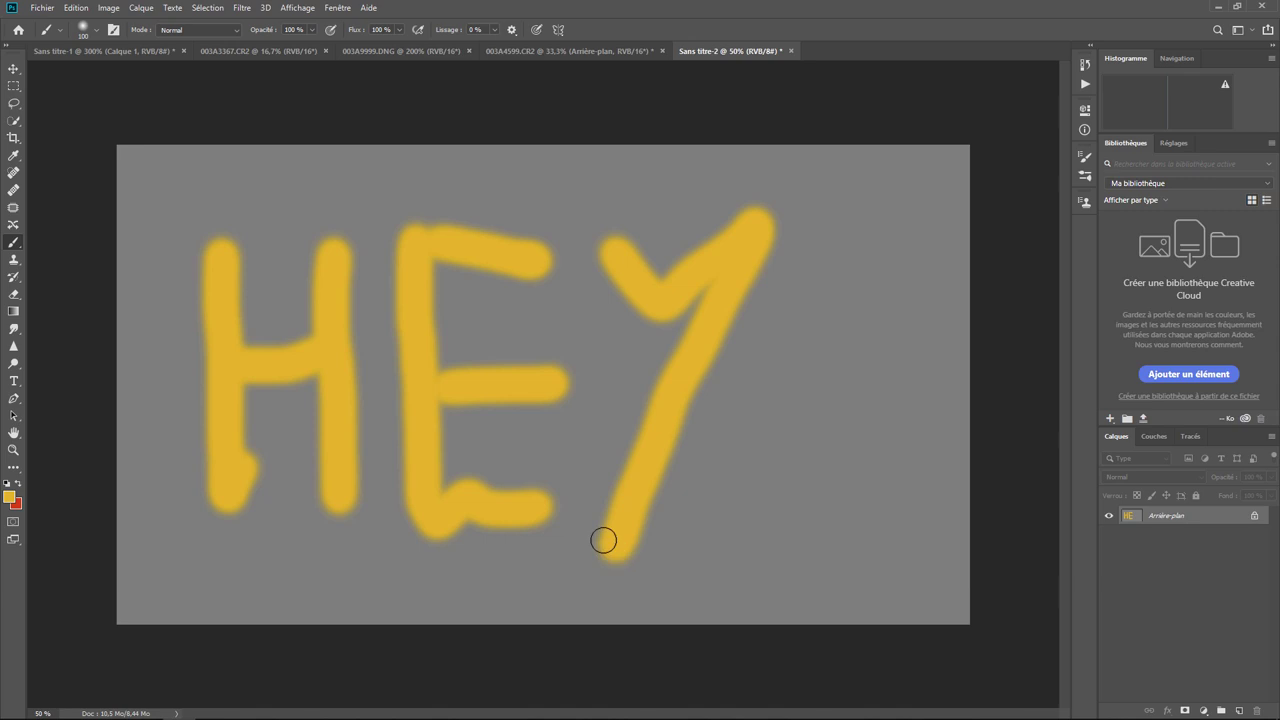
# Change the painting colour to light blue (00b4ff).
pyautogui.click(9, 505)
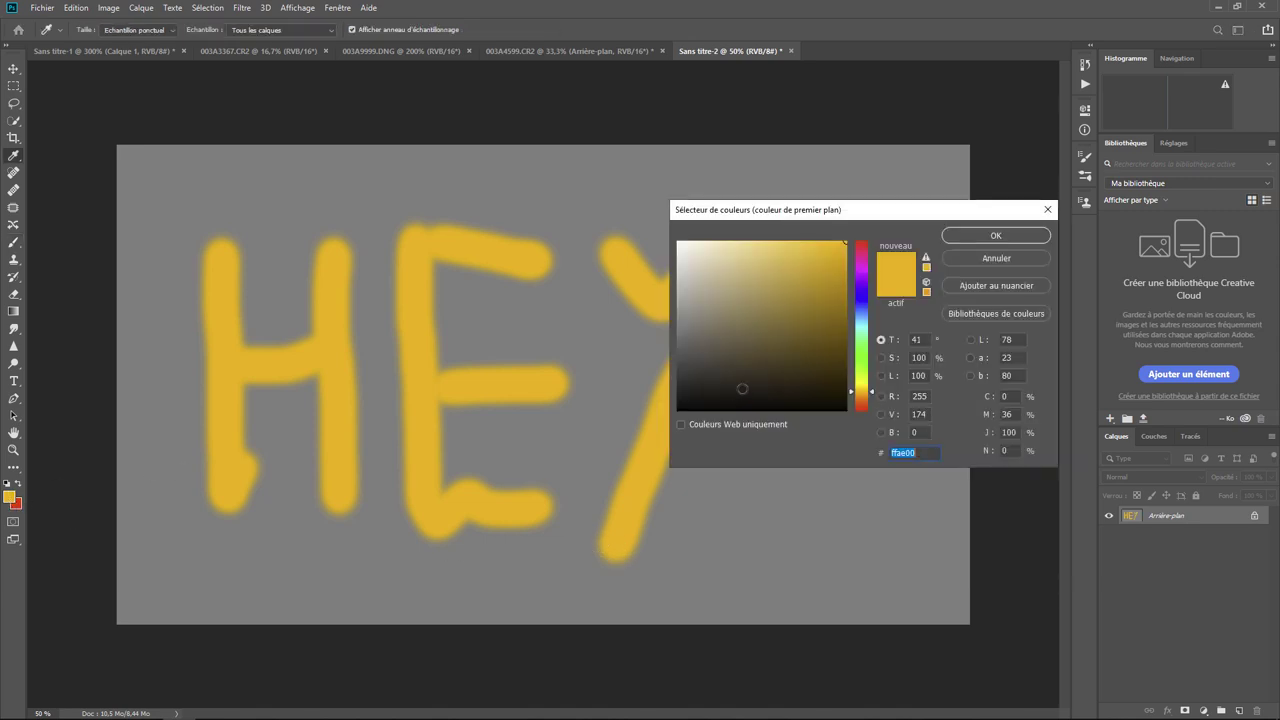
pyautogui.moveTo(863, 322); pyautogui.dragTo(866, 321)
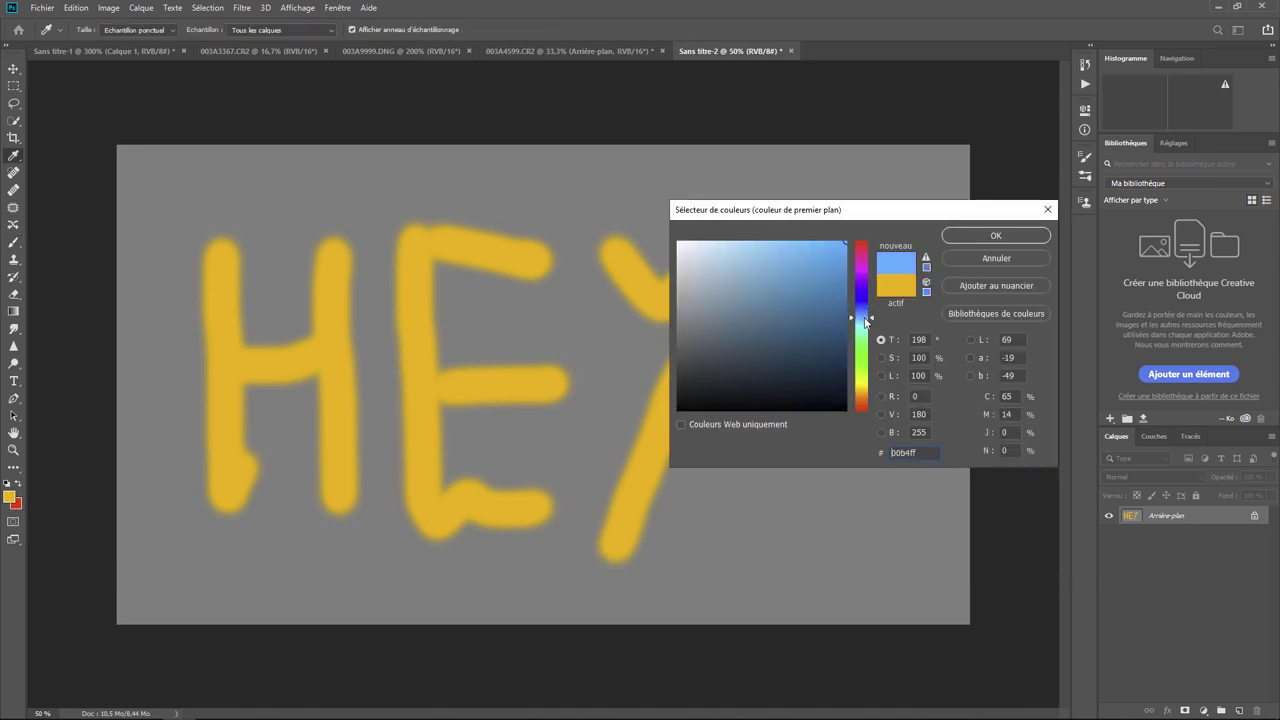
pyautogui.click(975, 236)
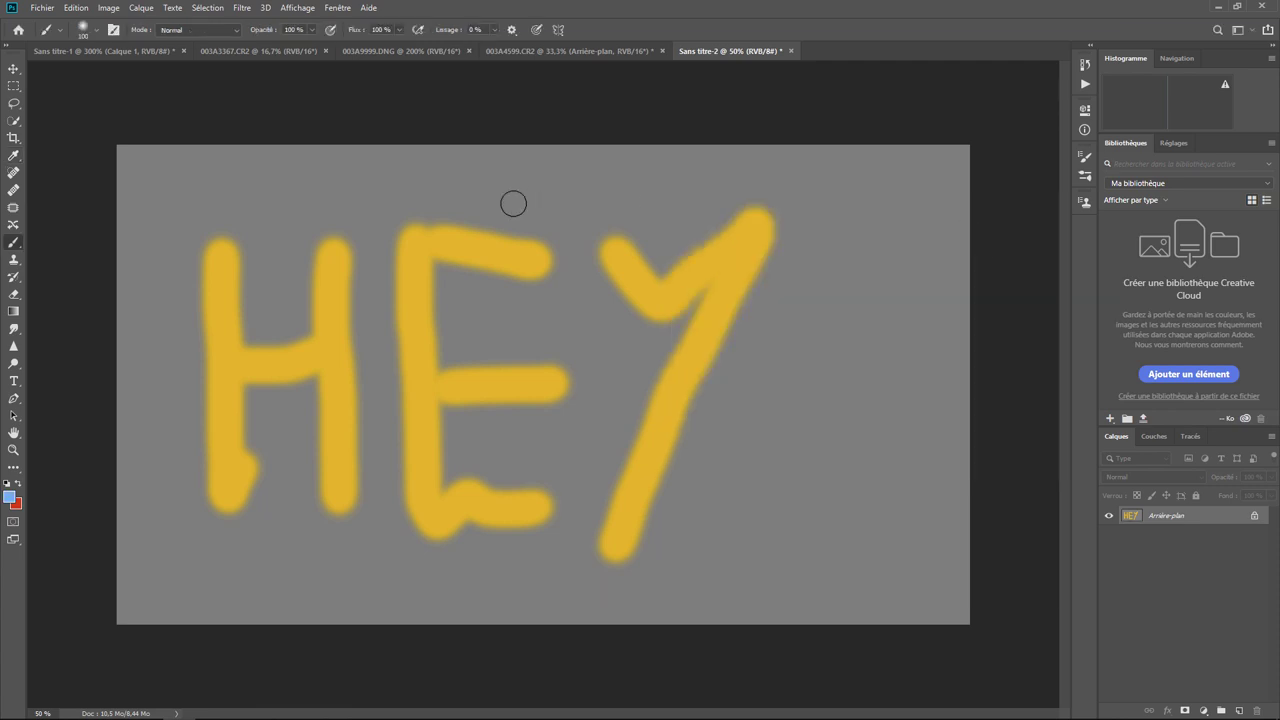
pyautogui.click(312, 33)
# Lower brush opacity to 48% and paint a translucent blue stroke across the letters.
pyautogui.moveTo(283, 46); pyautogui.dragTo(280, 46)
pyautogui.click(172, 362)
pyautogui.moveTo(230, 362)
pyautogui.mouseDown()
pyautogui.moveTo(440, 357)
pyautogui.moveTo(471, 409)
pyautogui.moveTo(706, 380)
pyautogui.moveTo(808, 220)
pyautogui.moveTo(668, 286)
pyautogui.moveTo(665, 462)
pyautogui.moveTo(560, 569)
pyautogui.moveTo(463, 443)
pyautogui.moveTo(394, 240)
pyautogui.moveTo(253, 222)
pyautogui.mouseUp()
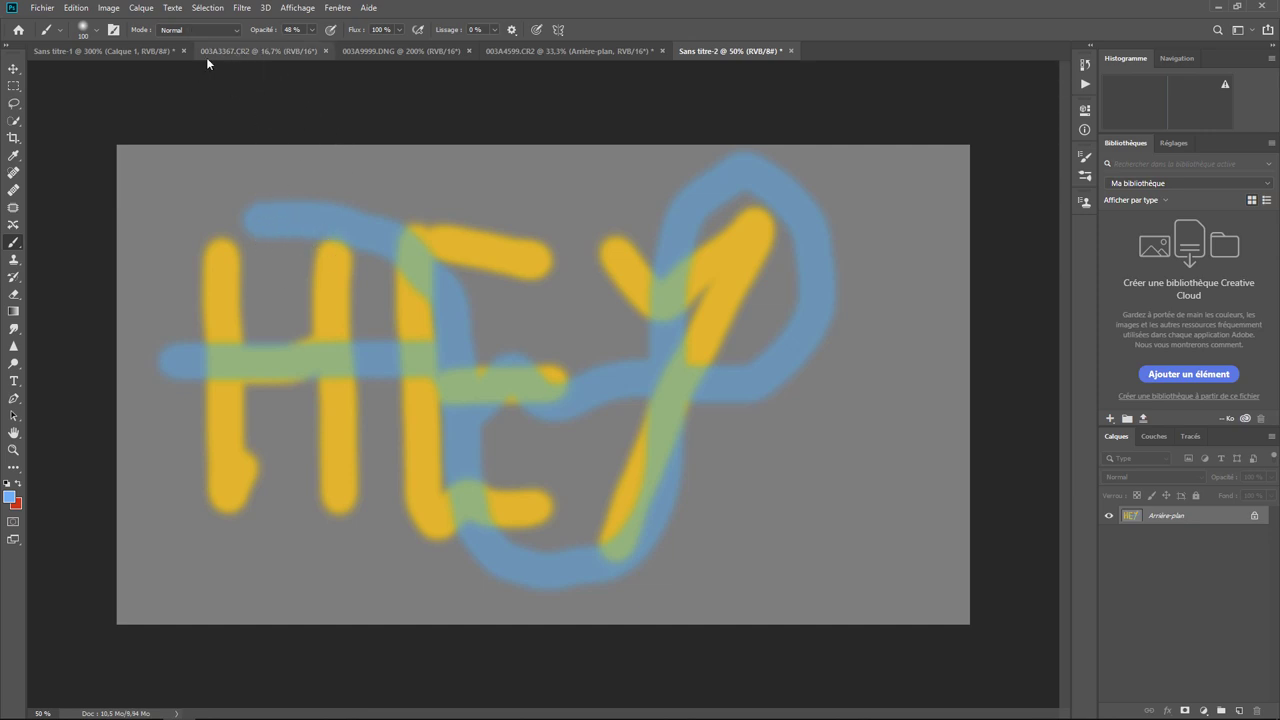
# Keep the blend mode at Normal and undo the blue stroke.
pyautogui.click(208, 30)
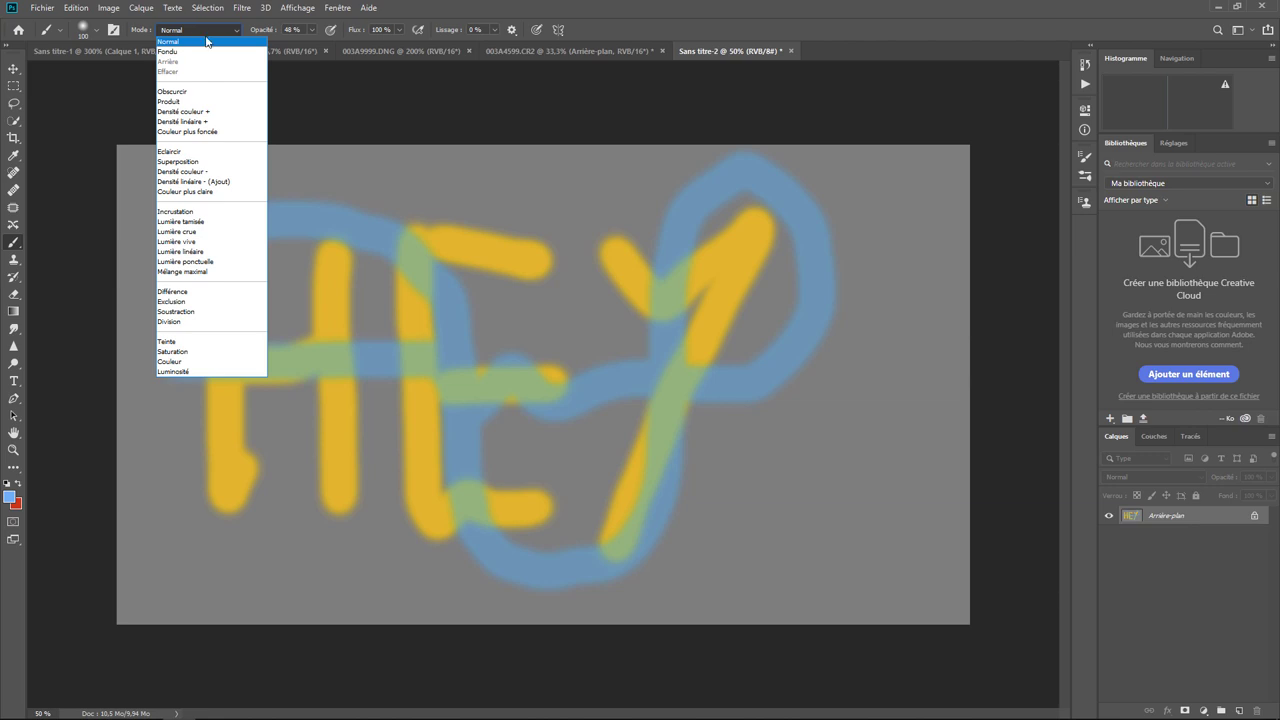
pyautogui.click(366, 89)
pyautogui.hotkey('ctrl', 'z')
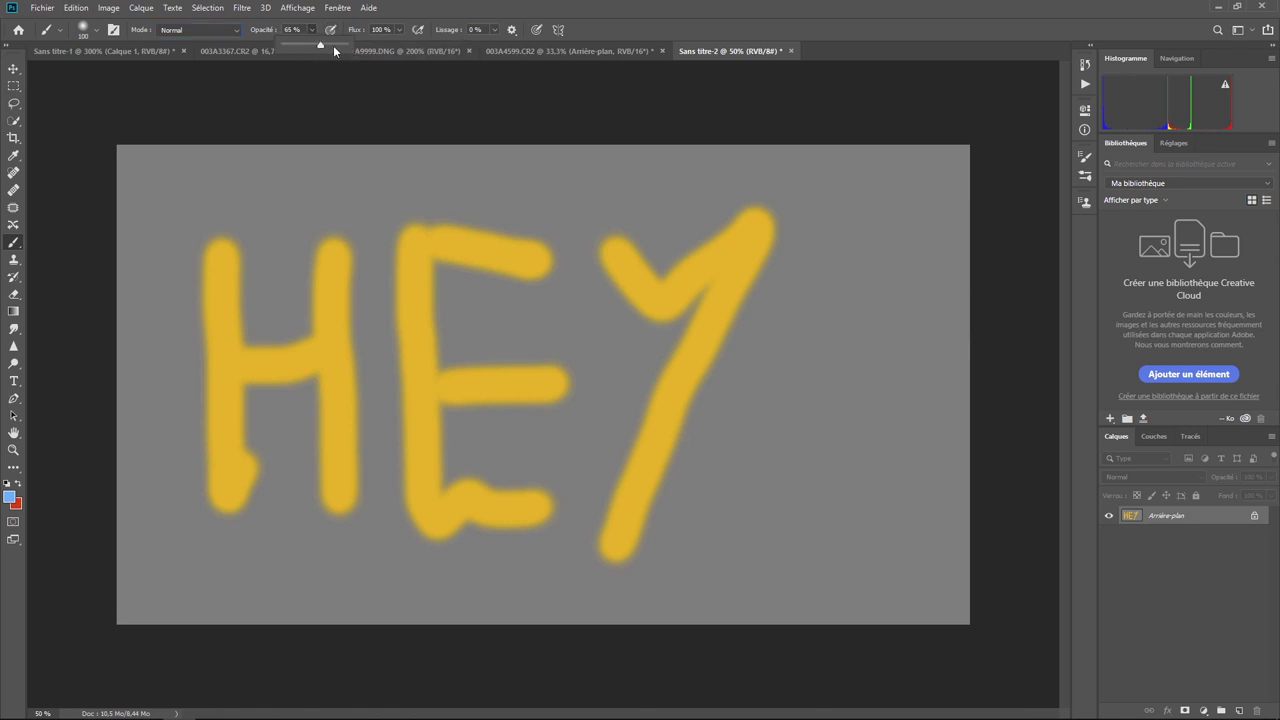
# Raise opacity to 100%, paint a low-flow blue test shape beside the Y, then undo it.
pyautogui.moveTo(335, 50); pyautogui.dragTo(400, 48)
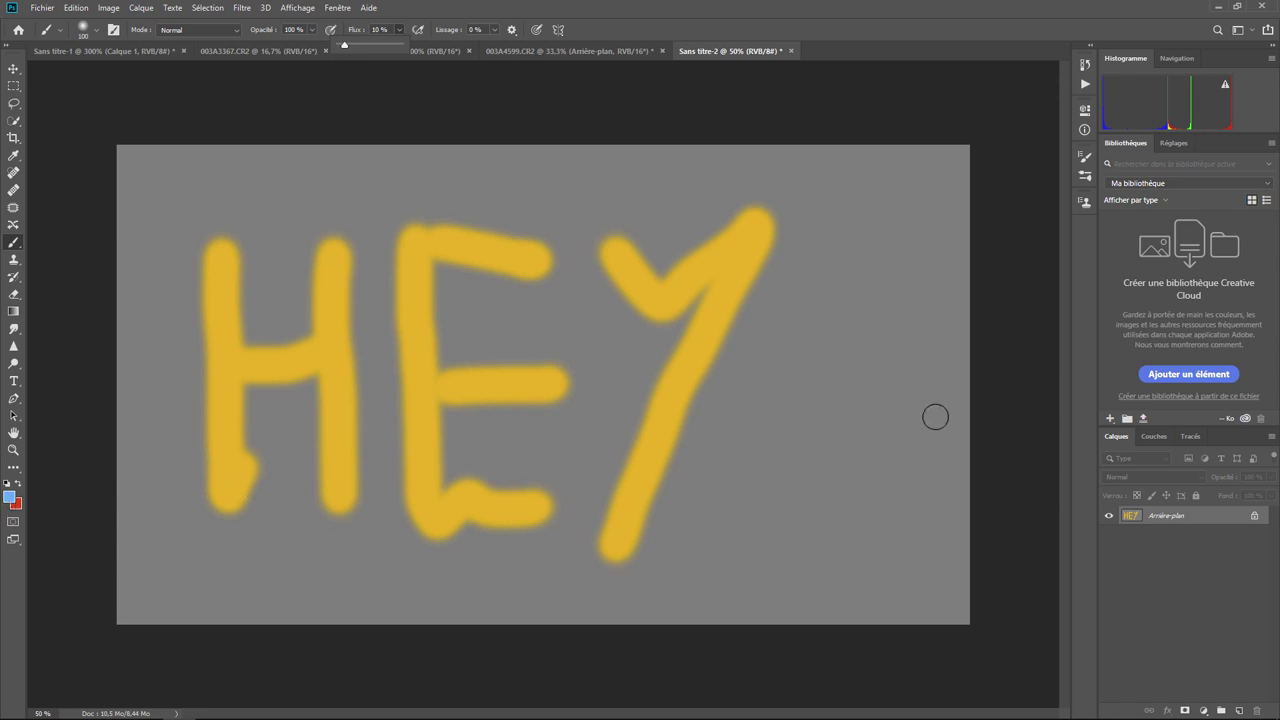
pyautogui.moveTo(810, 380)
pyautogui.mouseDown()
pyautogui.moveTo(836, 382)
pyautogui.moveTo(795, 492)
pyautogui.moveTo(851, 463)
pyautogui.moveTo(831, 474)
pyautogui.moveTo(883, 474)
pyautogui.moveTo(877, 437)
pyautogui.moveTo(842, 439)
pyautogui.moveTo(891, 426)
pyautogui.mouseUp()
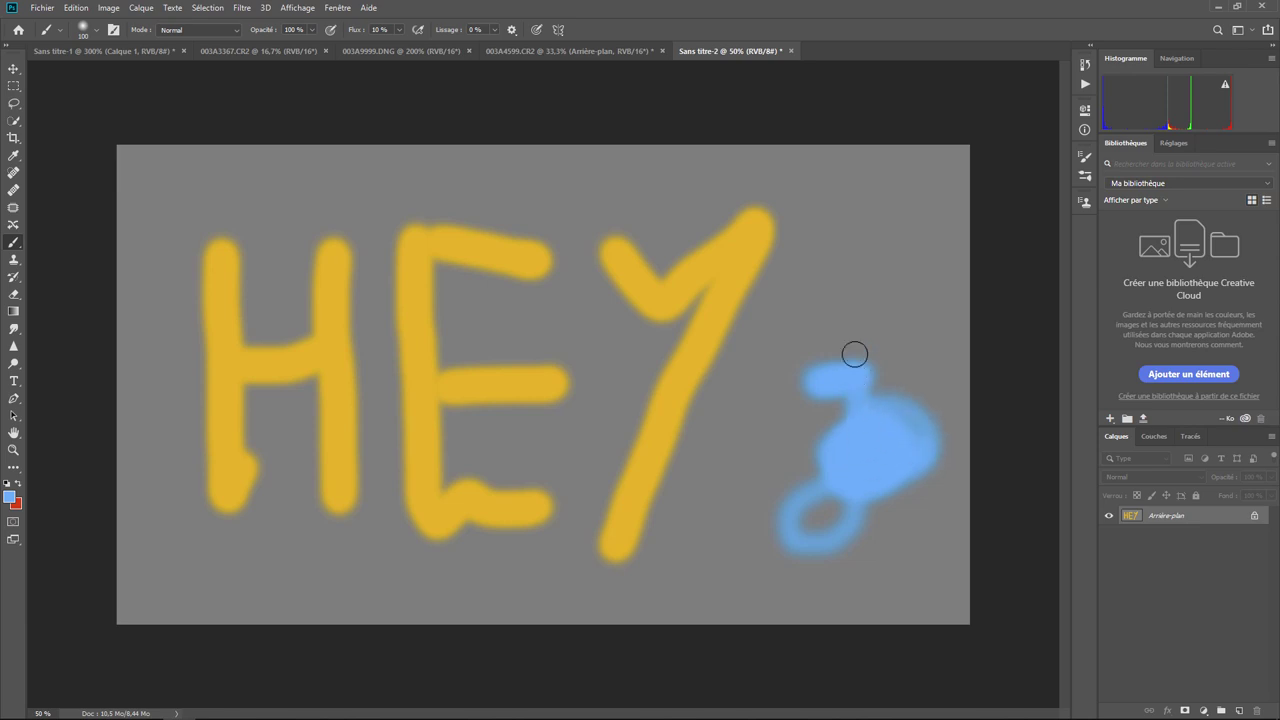
pyautogui.moveTo(854, 354)
pyautogui.mouseDown()
pyautogui.moveTo(849, 214)
pyautogui.moveTo(911, 237)
pyautogui.moveTo(771, 389)
pyautogui.moveTo(791, 485)
pyautogui.moveTo(861, 597)
pyautogui.mouseUp()
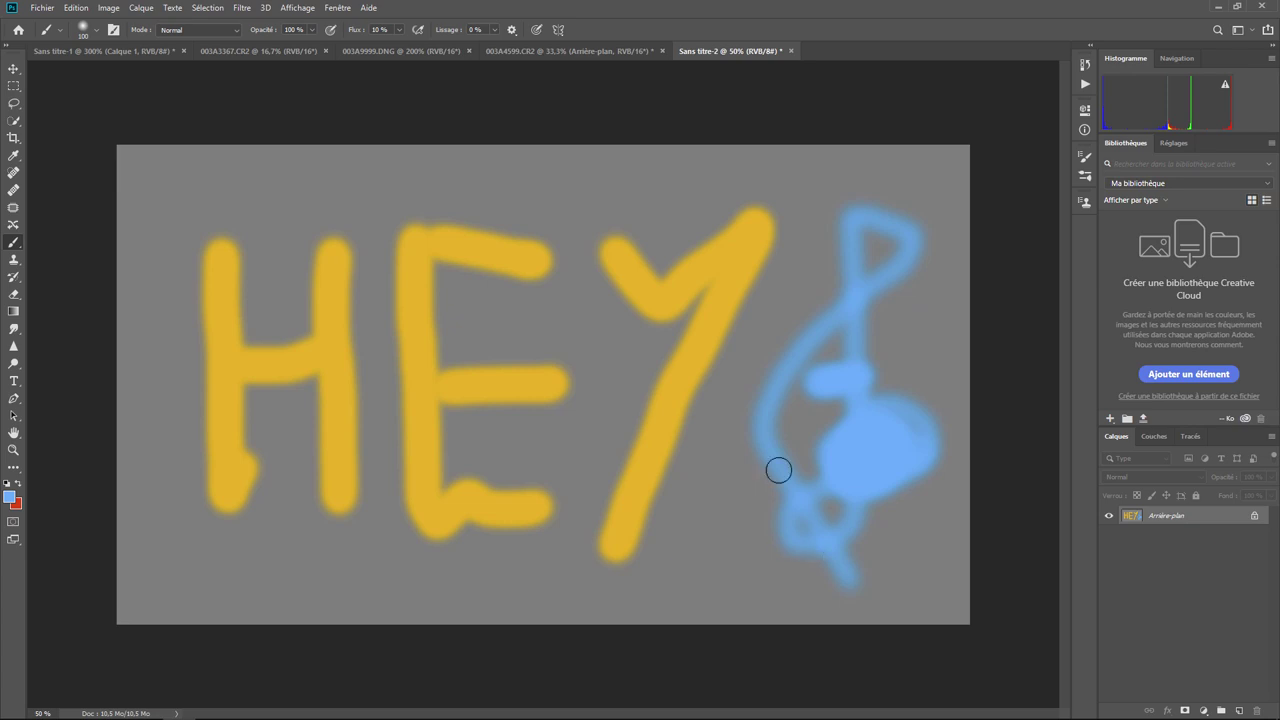
pyautogui.hotkey('ctrl', 'z')
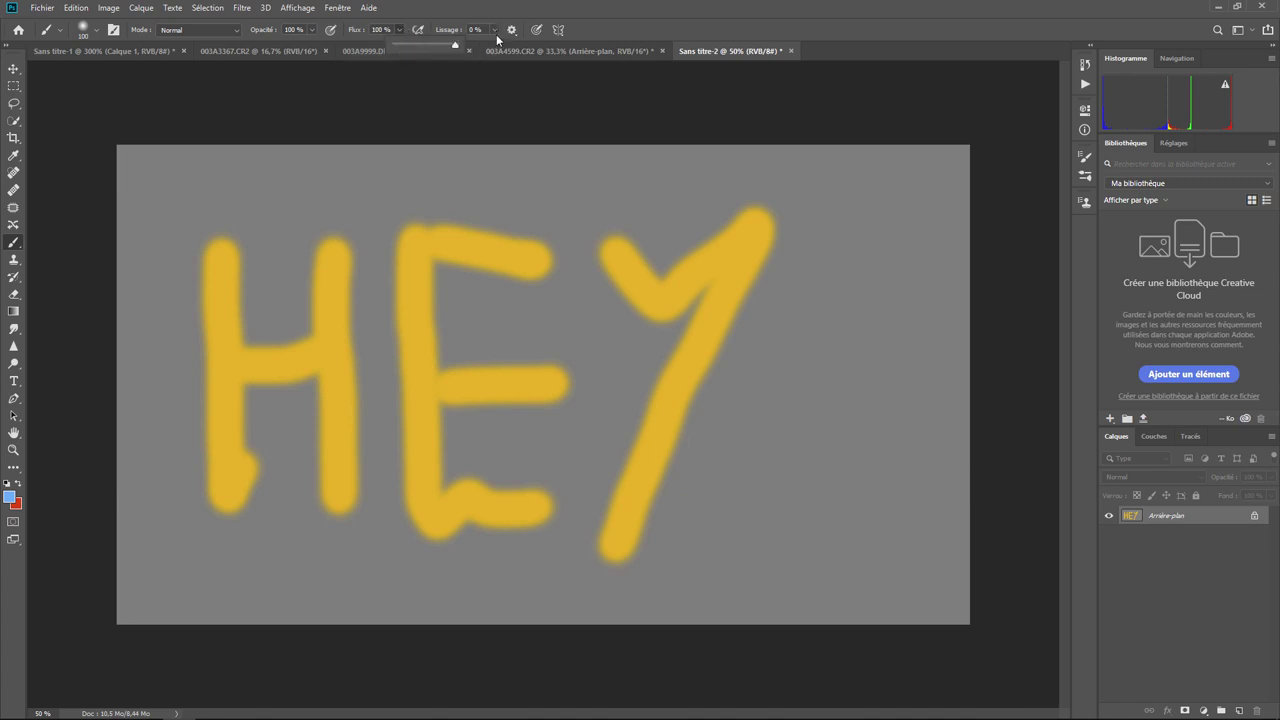
# Scribble a full-flow blue test stroke right of the Y, then undo it.
pyautogui.moveTo(803, 330)
pyautogui.mouseDown()
pyautogui.moveTo(874, 520)
pyautogui.moveTo(954, 360)
pyautogui.moveTo(837, 251)
pyautogui.moveTo(749, 414)
pyautogui.moveTo(874, 538)
pyautogui.mouseUp()
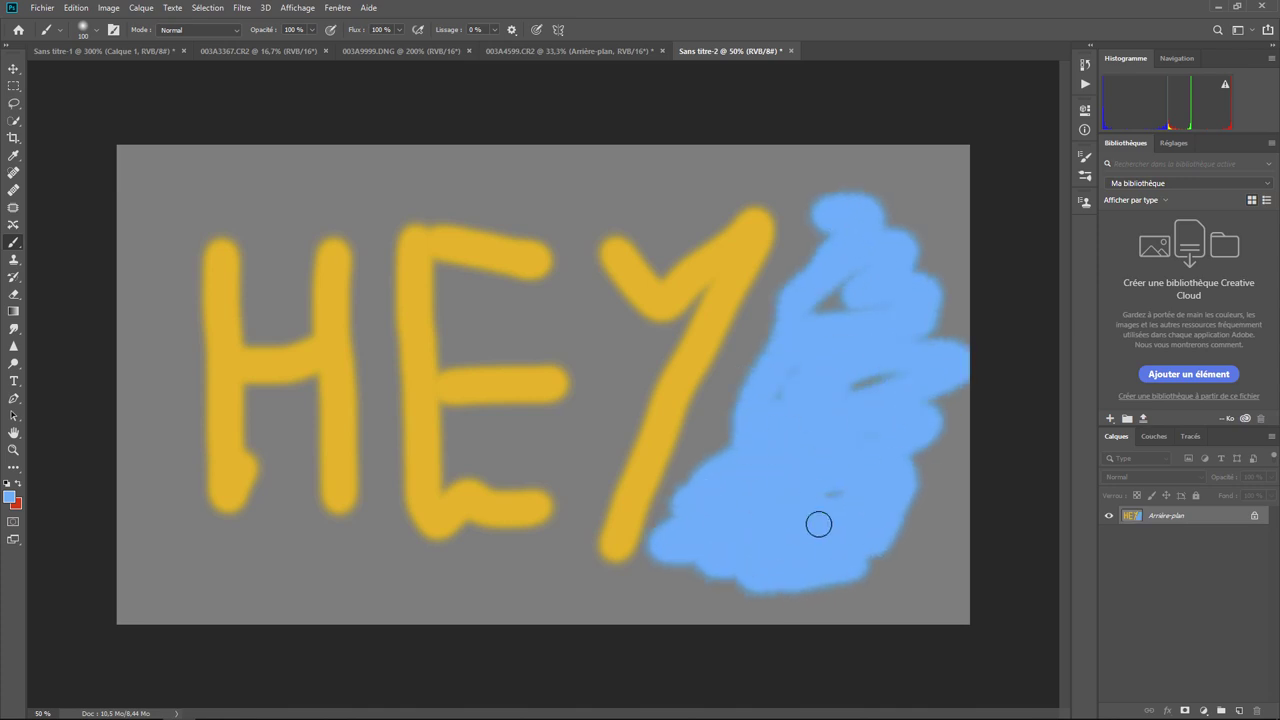
pyautogui.hotkey('ctrl', 'z')
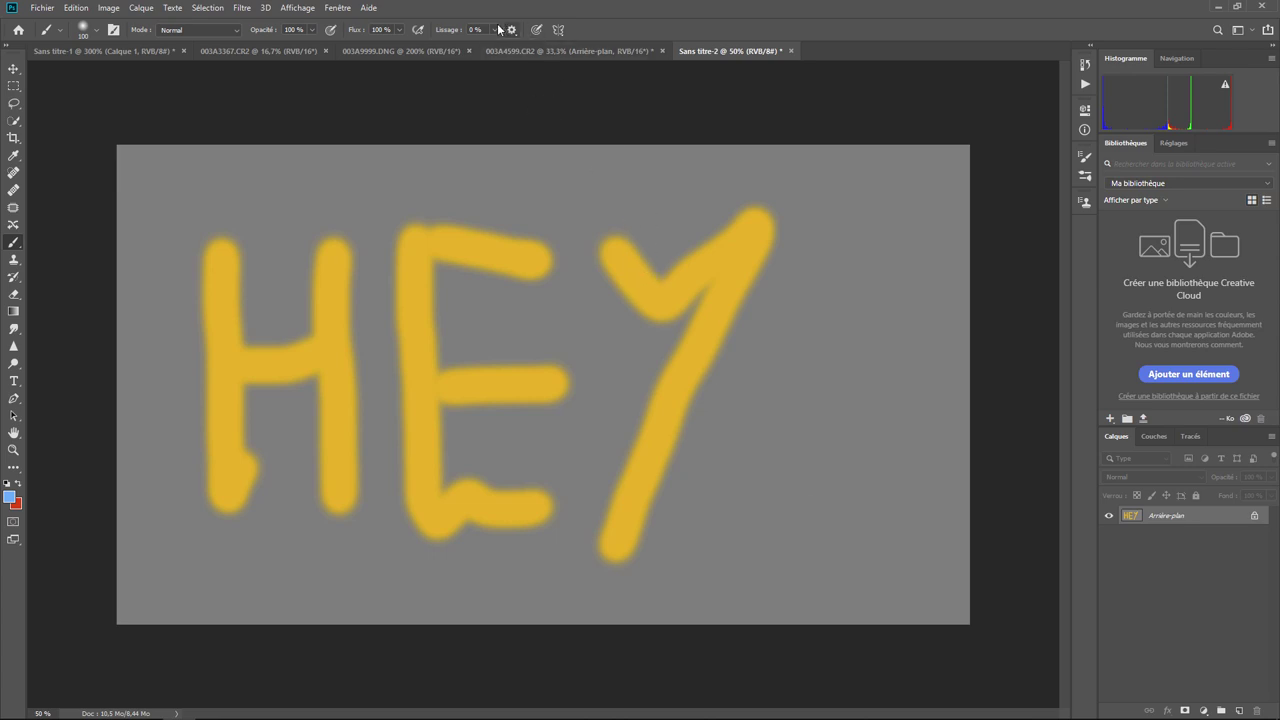
# Set smoothing to 54%, try a smoothed blue test loop, then undo it.
pyautogui.click(495, 29)
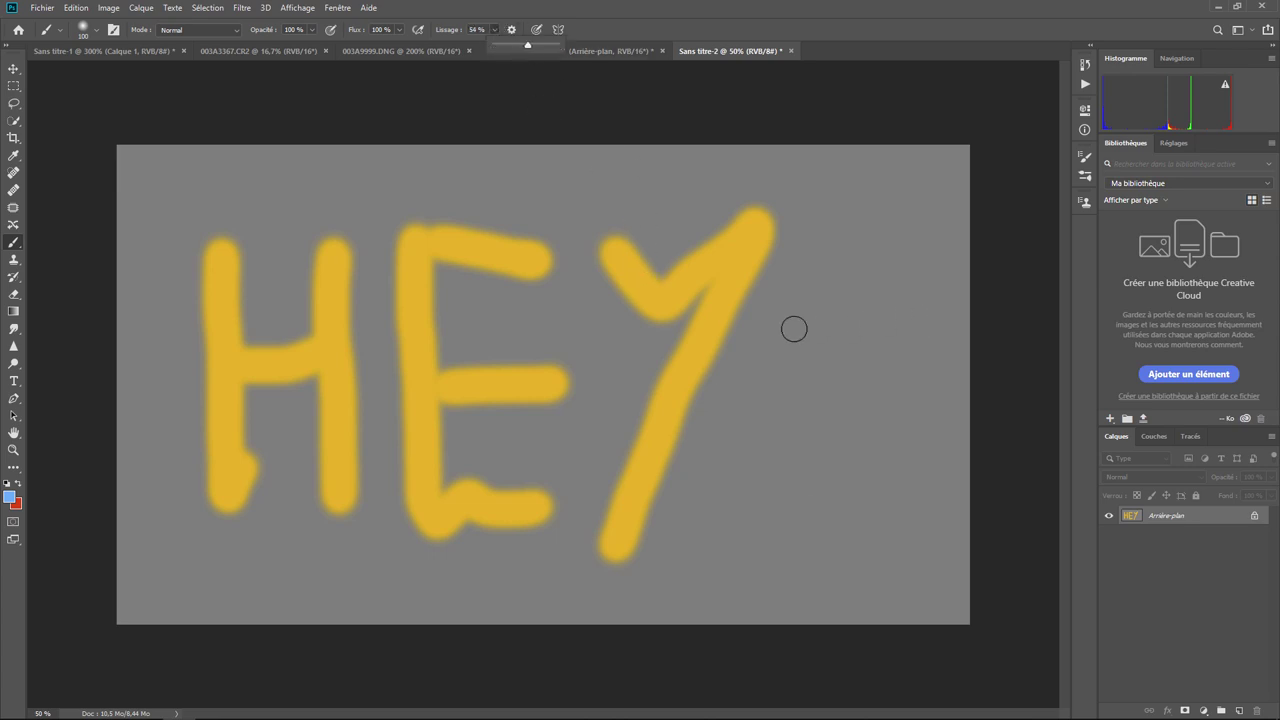
pyautogui.moveTo(766, 334)
pyautogui.mouseDown()
pyautogui.moveTo(770, 458)
pyautogui.moveTo(746, 534)
pyautogui.moveTo(854, 560)
pyautogui.moveTo(829, 417)
pyautogui.moveTo(735, 319)
pyautogui.moveTo(851, 280)
pyautogui.moveTo(851, 163)
pyautogui.moveTo(877, 283)
pyautogui.moveTo(949, 329)
pyautogui.moveTo(874, 437)
pyautogui.moveTo(723, 326)
pyautogui.moveTo(546, 394)
pyautogui.moveTo(656, 460)
pyautogui.moveTo(826, 414)
pyautogui.moveTo(803, 549)
pyautogui.moveTo(551, 471)
pyautogui.moveTo(383, 327)
pyautogui.moveTo(280, 329)
pyautogui.moveTo(526, 409)
pyautogui.moveTo(711, 420)
pyautogui.moveTo(229, 529)
pyautogui.moveTo(649, 529)
pyautogui.moveTo(569, 563)
pyautogui.moveTo(140, 576)
pyautogui.moveTo(143, 417)
pyautogui.moveTo(183, 269)
pyautogui.moveTo(334, 231)
pyautogui.moveTo(719, 318)
pyautogui.moveTo(706, 214)
pyautogui.moveTo(431, 357)
pyautogui.moveTo(471, 202)
pyautogui.moveTo(591, 251)
pyautogui.moveTo(649, 320)
pyautogui.mouseUp()
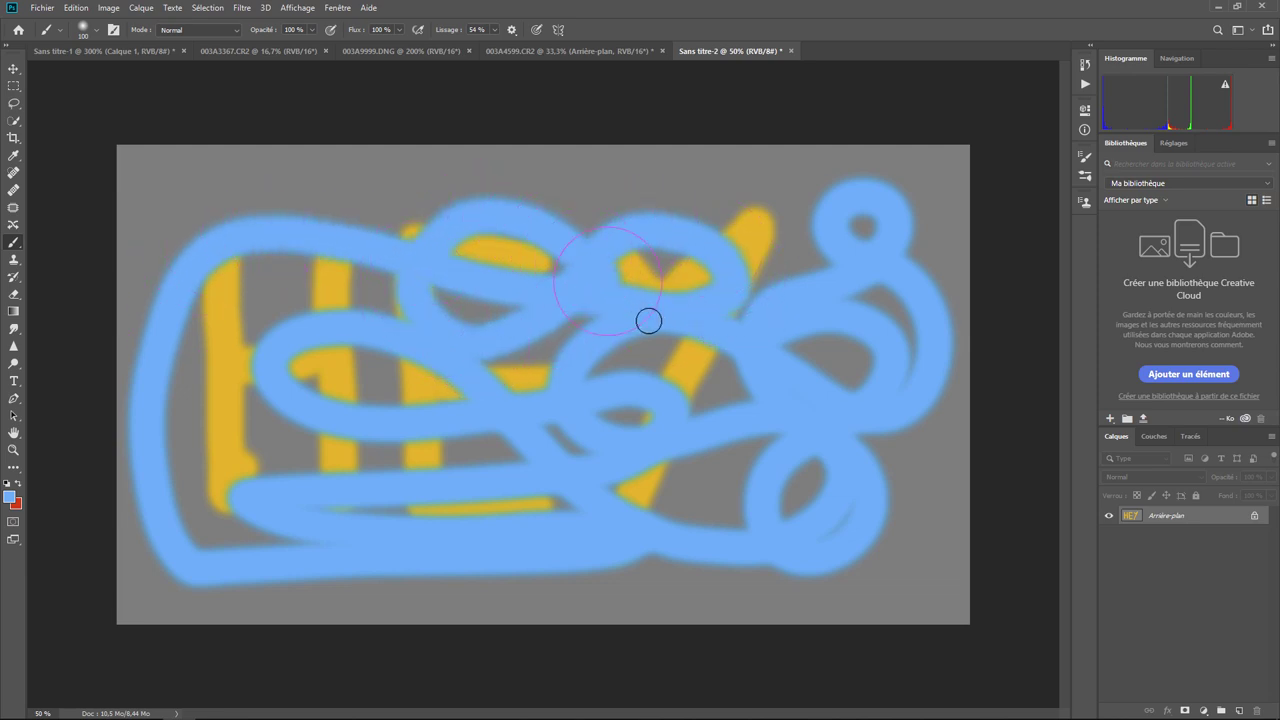
pyautogui.hotkey('ctrl', 'z')
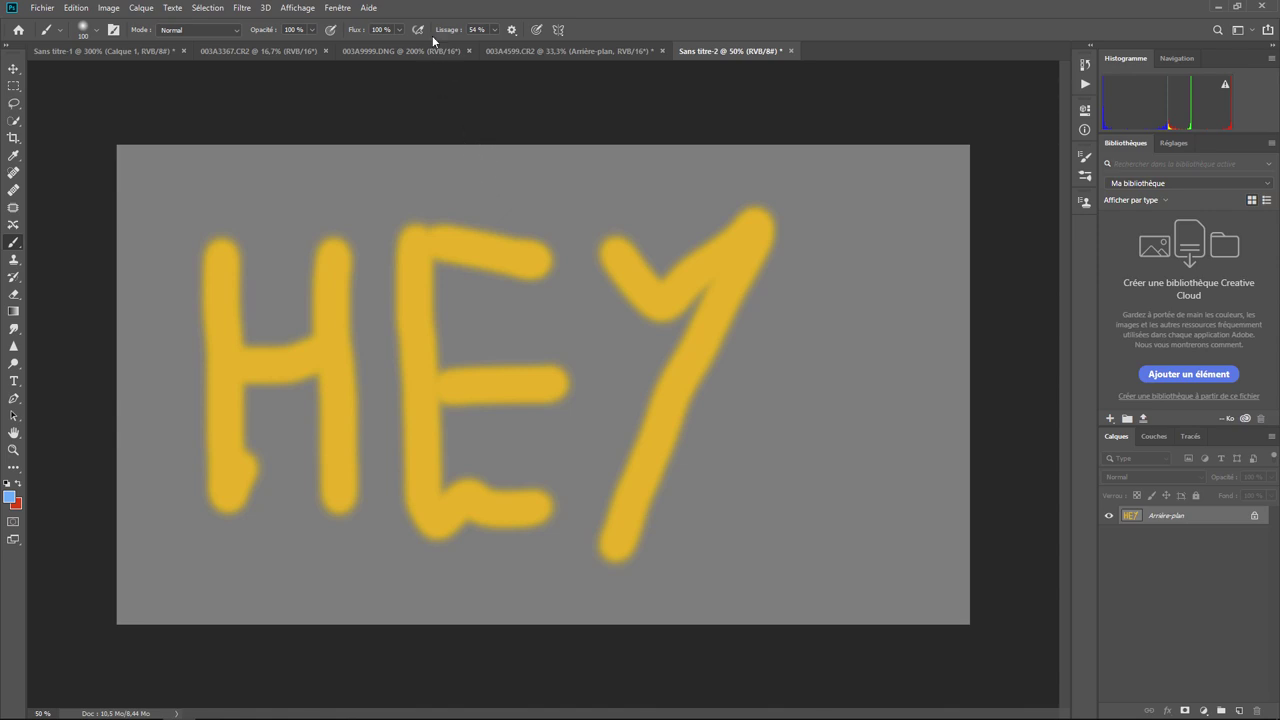
# Turn off Mode ficelle tirée smoothing and paint a blue test curve across the Y.
pyautogui.click(513, 31)
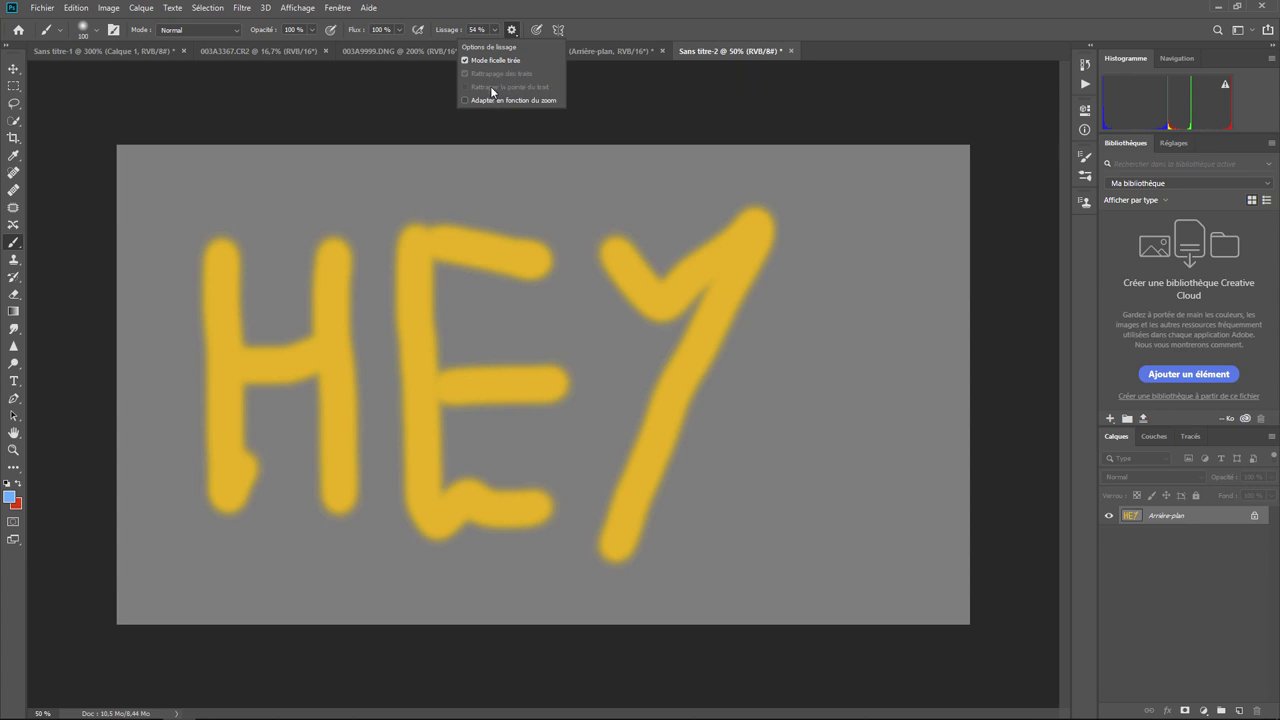
pyautogui.click(466, 61)
pyautogui.moveTo(440, 178)
pyautogui.mouseDown()
pyautogui.moveTo(697, 381)
pyautogui.moveTo(796, 492)
pyautogui.moveTo(639, 547)
pyautogui.moveTo(622, 453)
pyautogui.moveTo(775, 448)
pyautogui.moveTo(911, 340)
pyautogui.moveTo(874, 220)
pyautogui.moveTo(840, 203)
pyautogui.mouseUp()
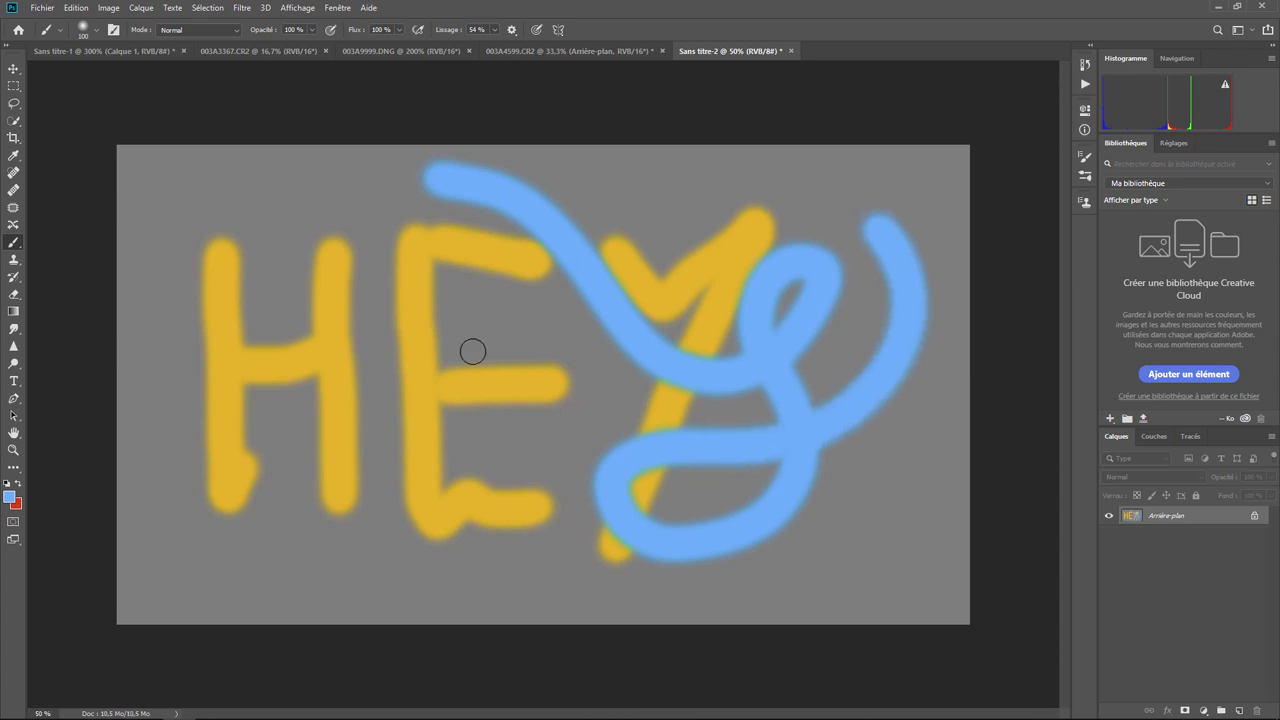
# Undo the test curve and lettering, then lower brush smoothing (Lissage) to 27%.
pyautogui.hotkey('ctrl', 'z')
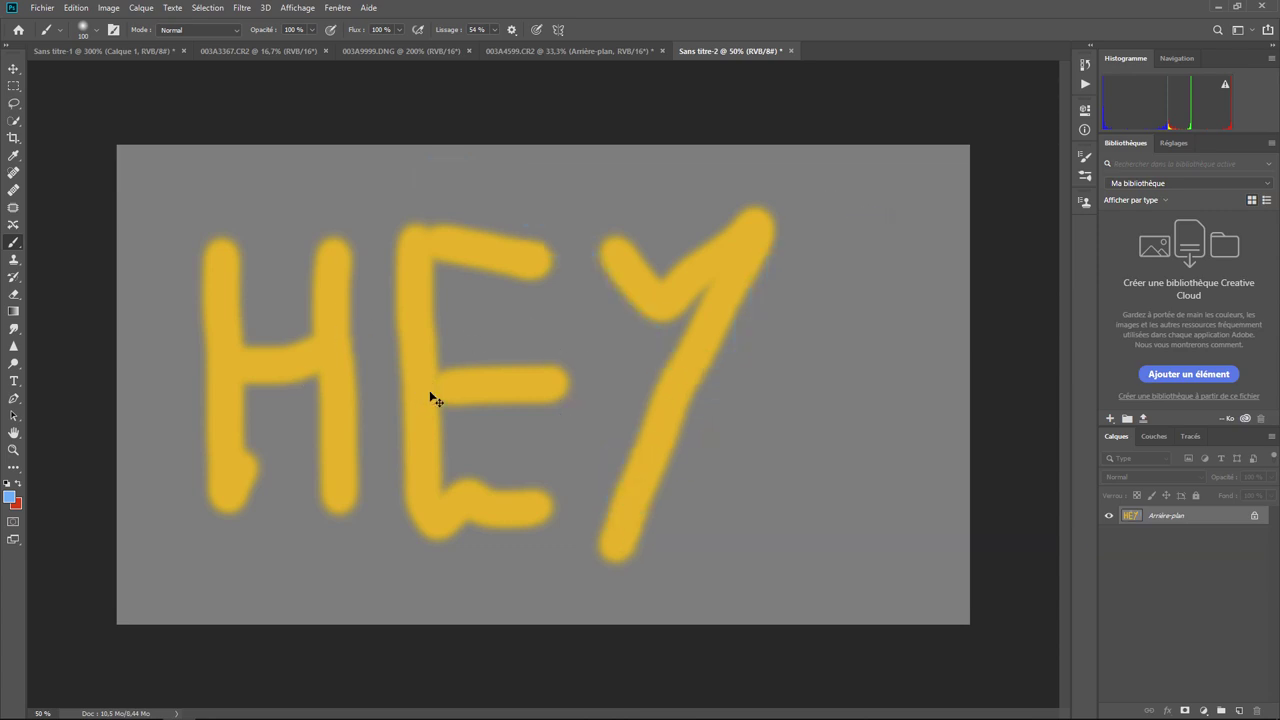
pyautogui.hotkey('ctrl', 'z')
pyautogui.hotkey('ctrl', 'z')
pyautogui.hotkey('ctrl', 'z')
pyautogui.hotkey('ctrl', 'z')
pyautogui.hotkey('ctrl', 'z')
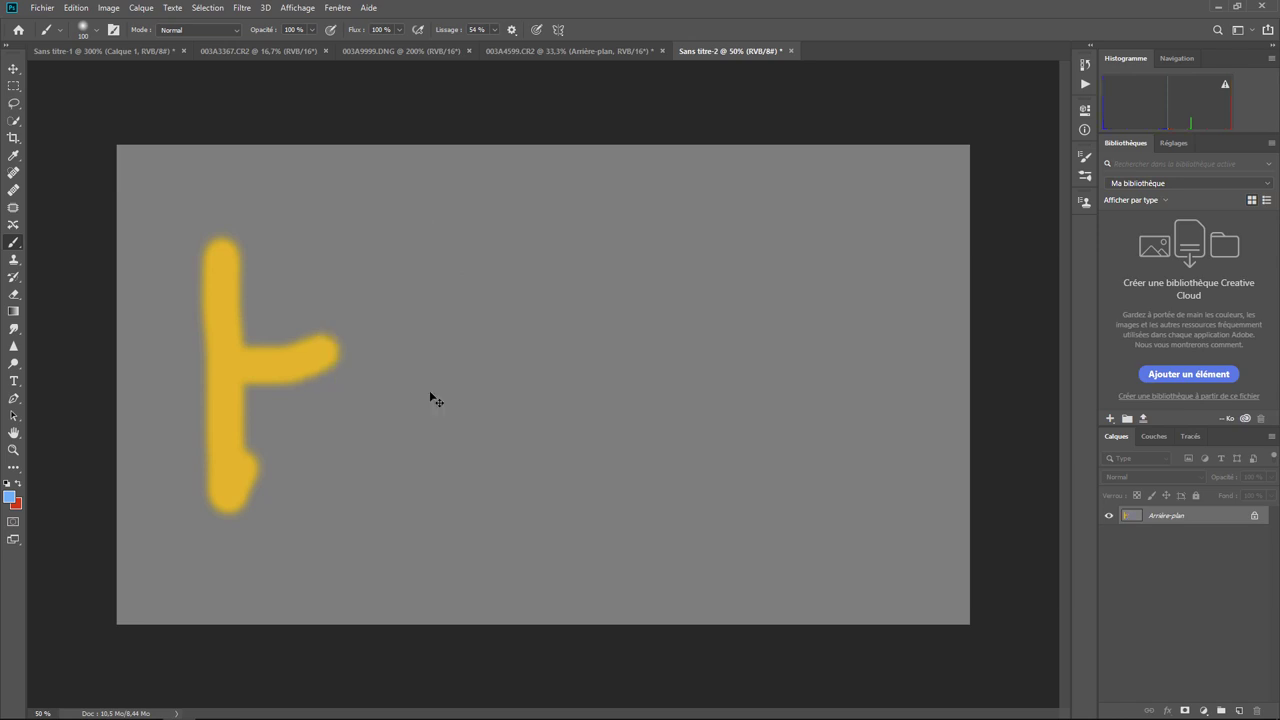
pyautogui.hotkey('ctrl', 'z')
pyautogui.hotkey('ctrl', 'z')
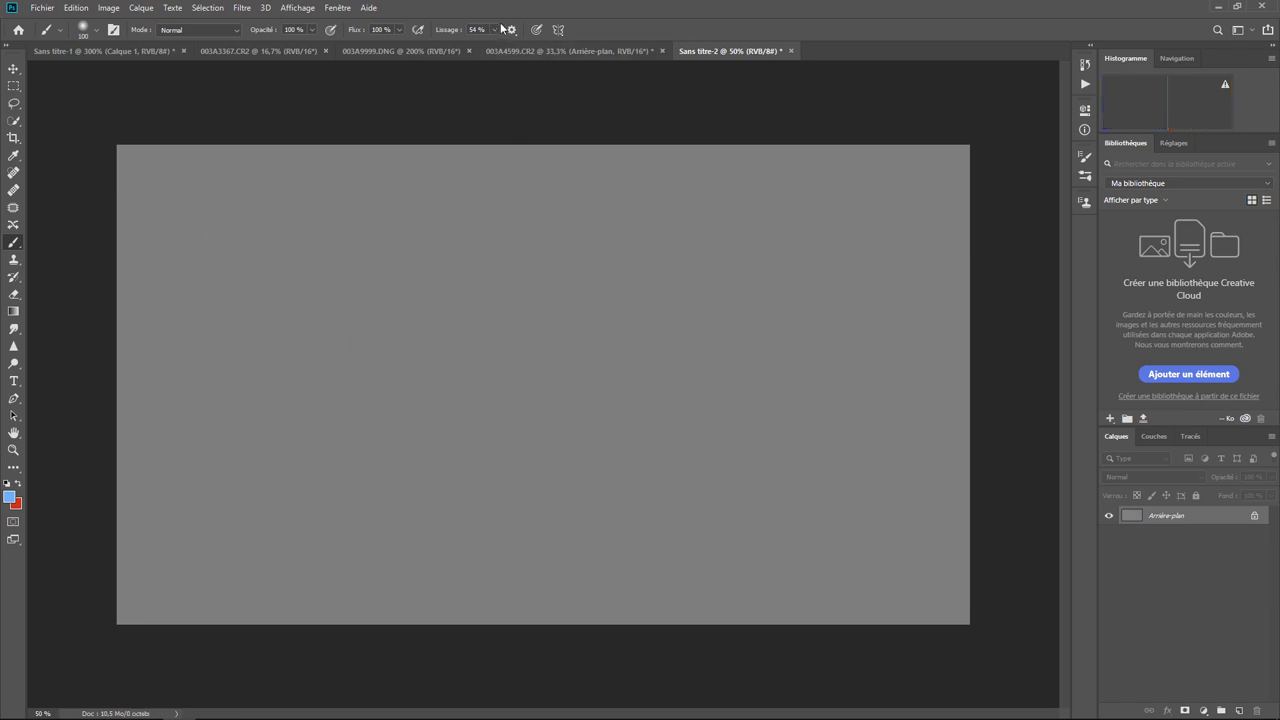
pyautogui.click(496, 29)
pyautogui.moveTo(477, 44); pyautogui.dragTo(476, 45)
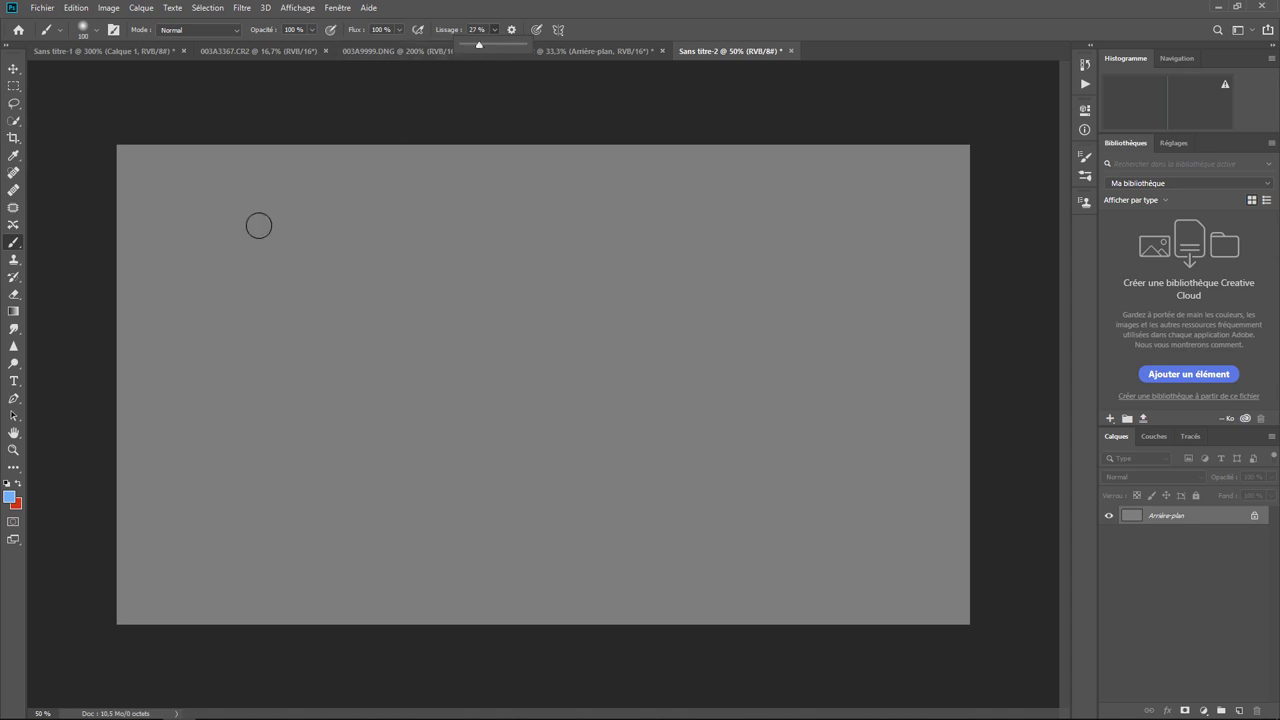
# Paint a blue test HEY at 27% smoothing, then undo the Y and E strokes.
pyautogui.moveTo(203, 225); pyautogui.dragTo(214, 502)
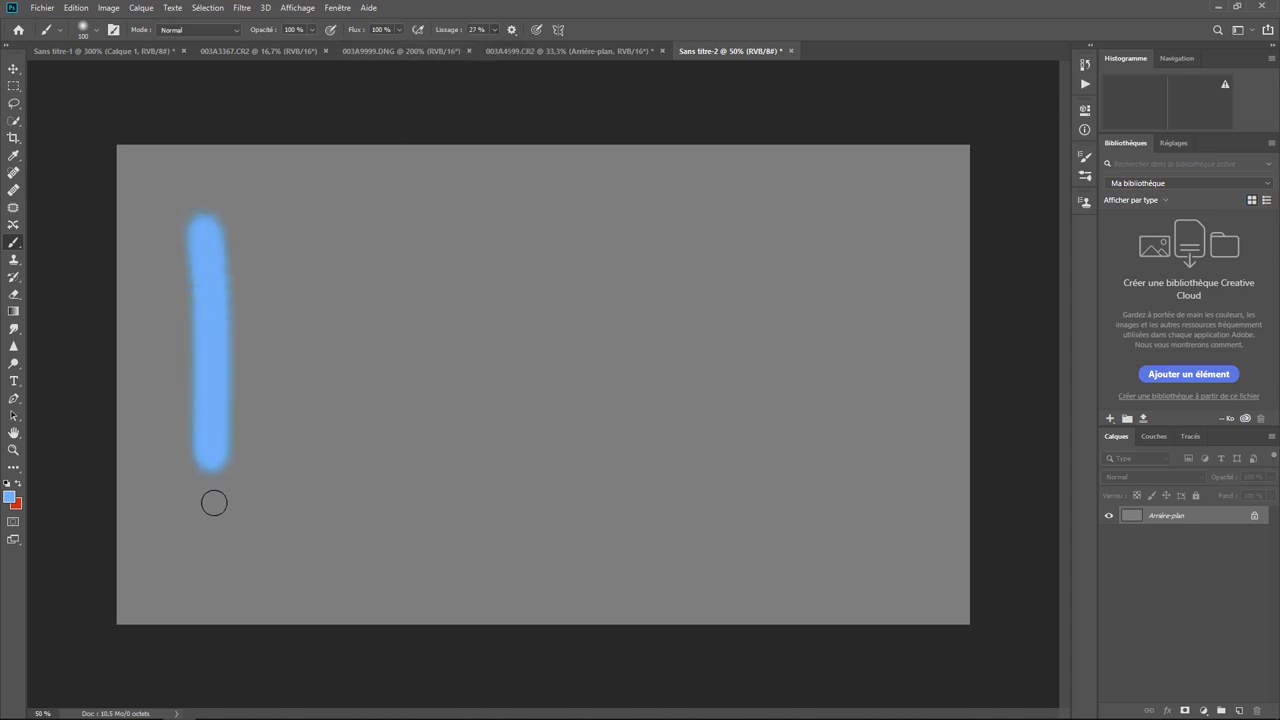
pyautogui.moveTo(226, 357); pyautogui.dragTo(320, 353)
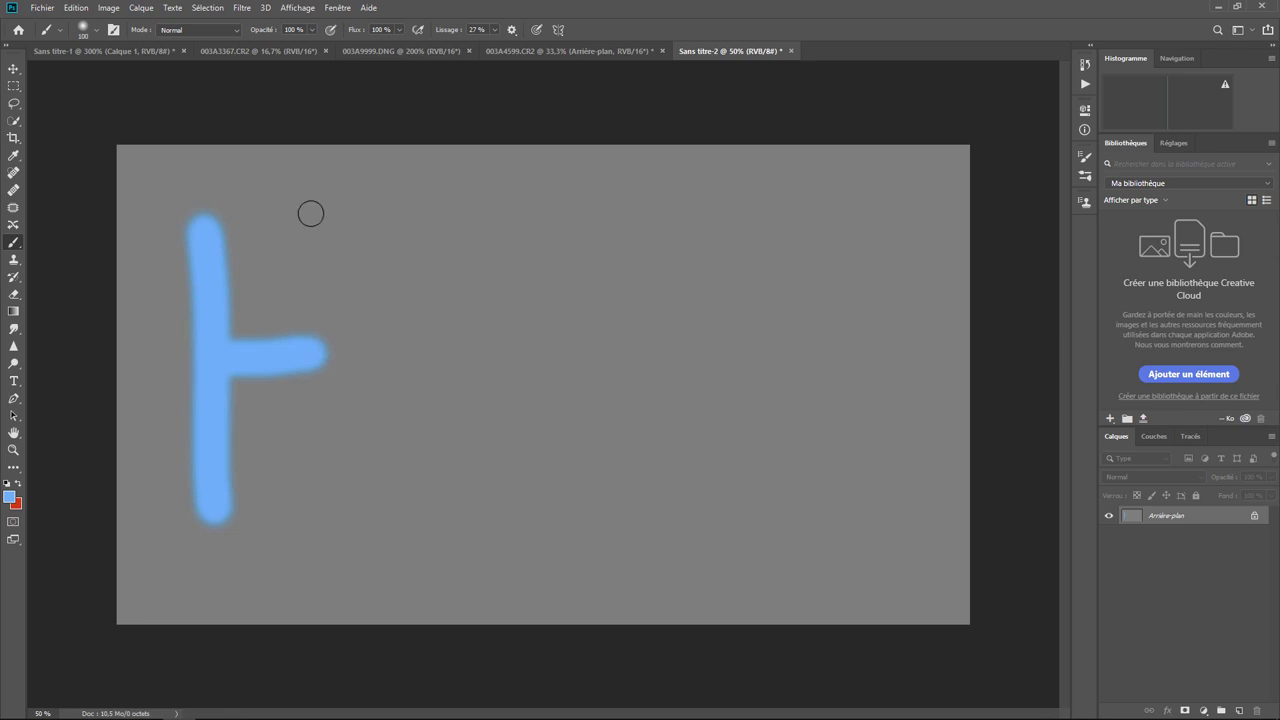
pyautogui.moveTo(310, 213); pyautogui.dragTo(320, 511)
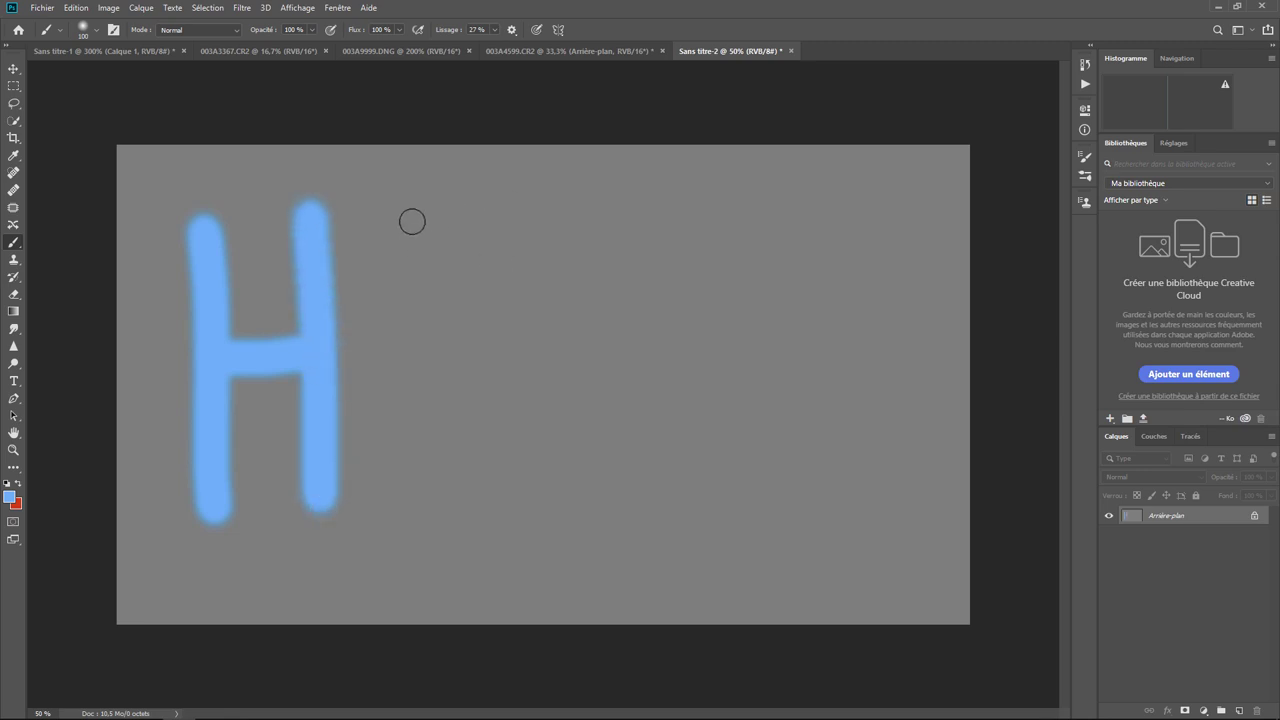
pyautogui.moveTo(412, 221)
pyautogui.mouseDown()
pyautogui.moveTo(420, 489)
pyautogui.moveTo(545, 486)
pyautogui.mouseUp()
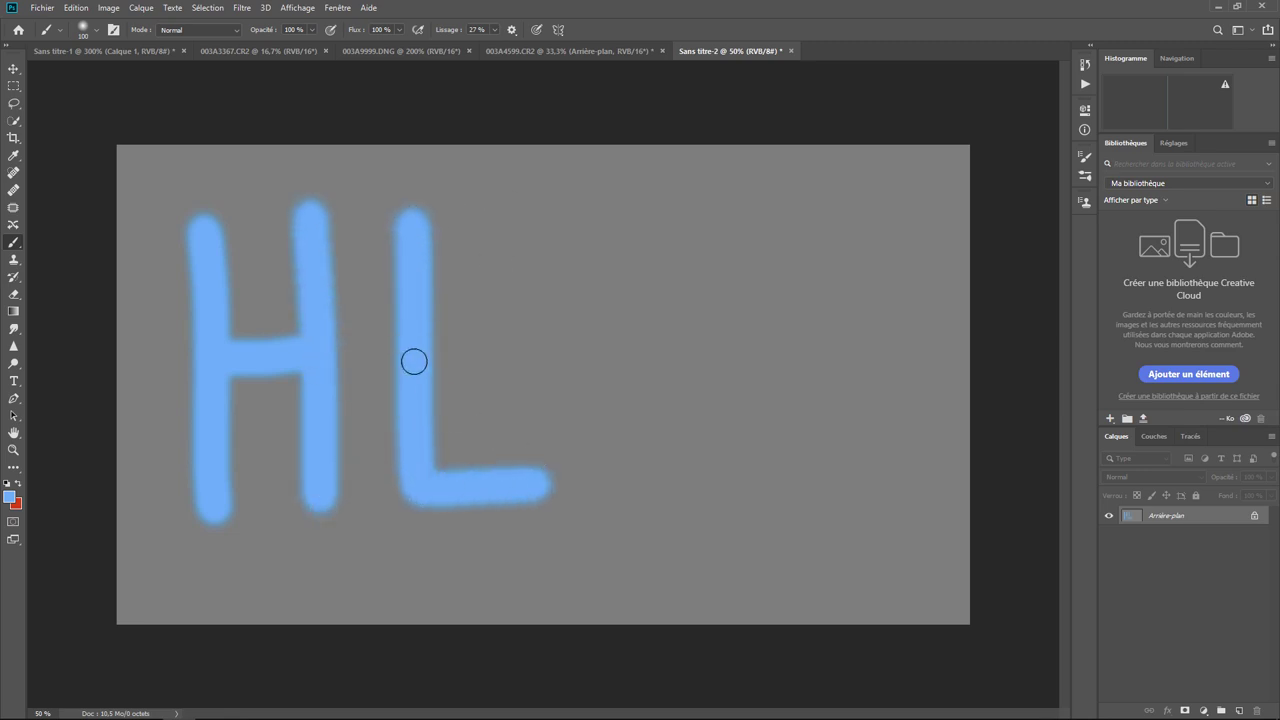
pyautogui.moveTo(414, 361); pyautogui.dragTo(538, 351)
pyautogui.moveTo(417, 222); pyautogui.dragTo(583, 223)
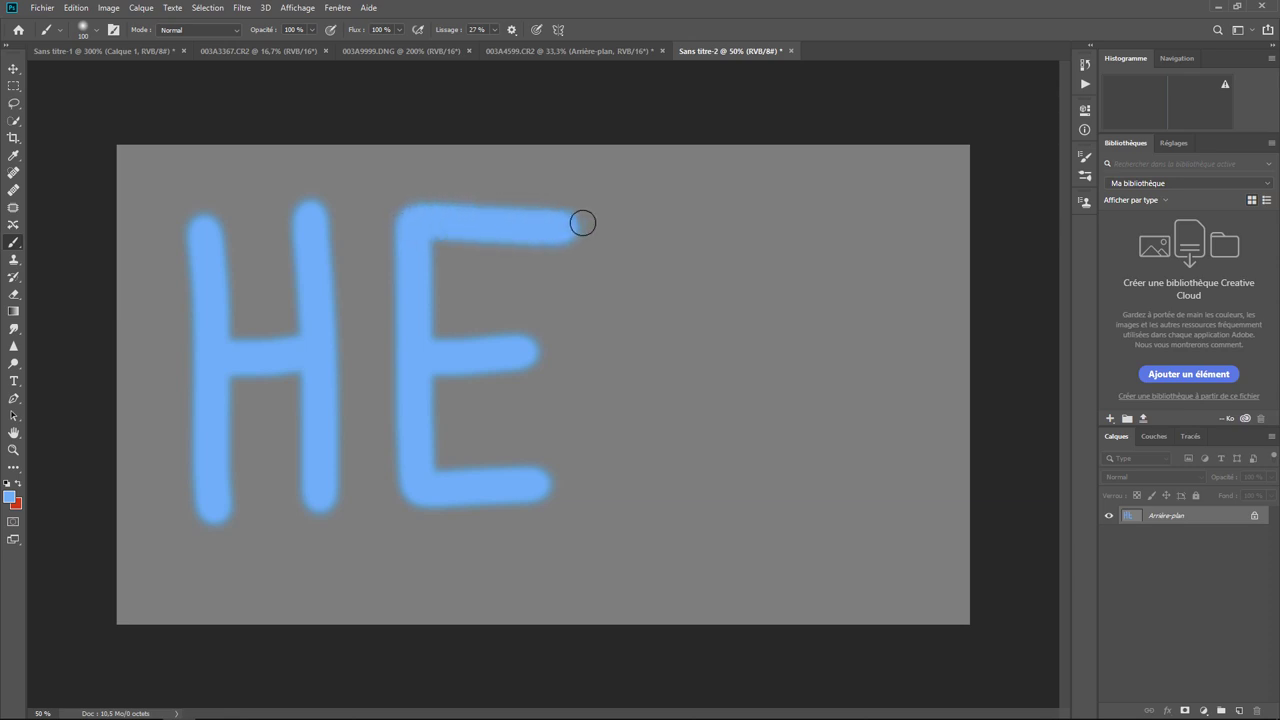
pyautogui.moveTo(665, 232)
pyautogui.mouseDown()
pyautogui.moveTo(769, 341)
pyautogui.moveTo(823, 229)
pyautogui.moveTo(708, 530)
pyautogui.mouseUp()
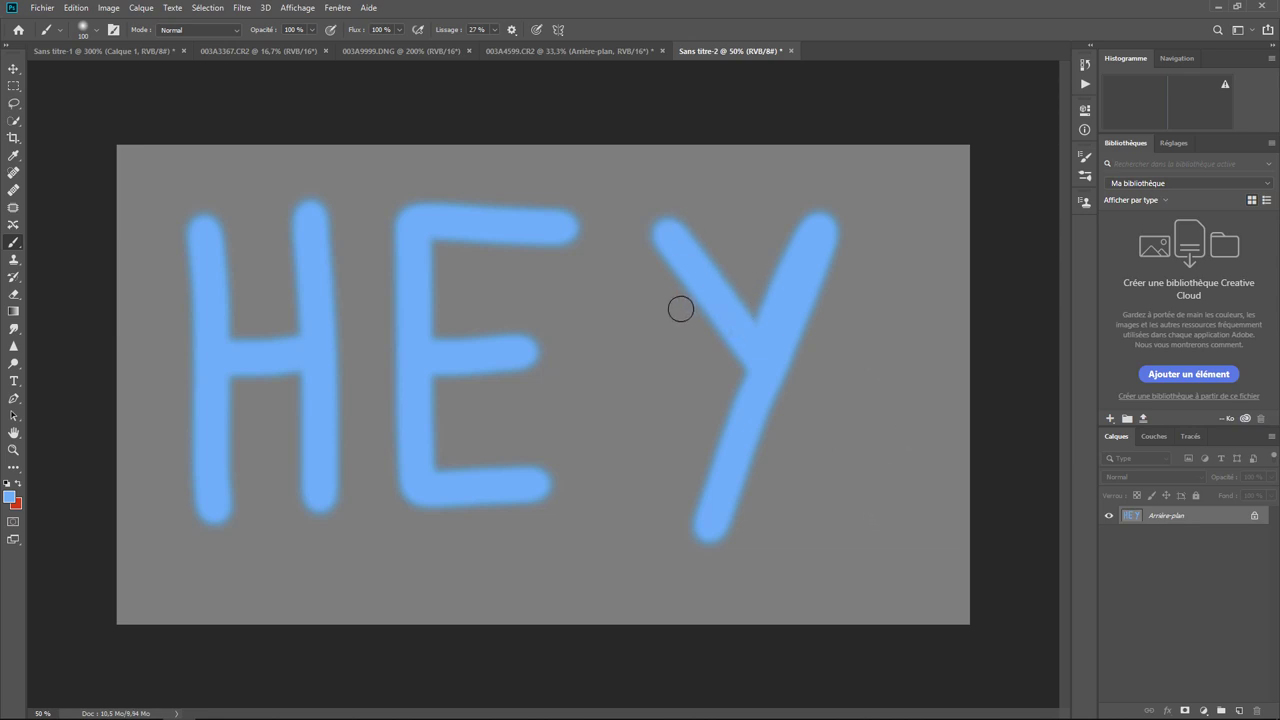
pyautogui.hotkey('ctrl', 'z')
pyautogui.hotkey('ctrl', 'z')
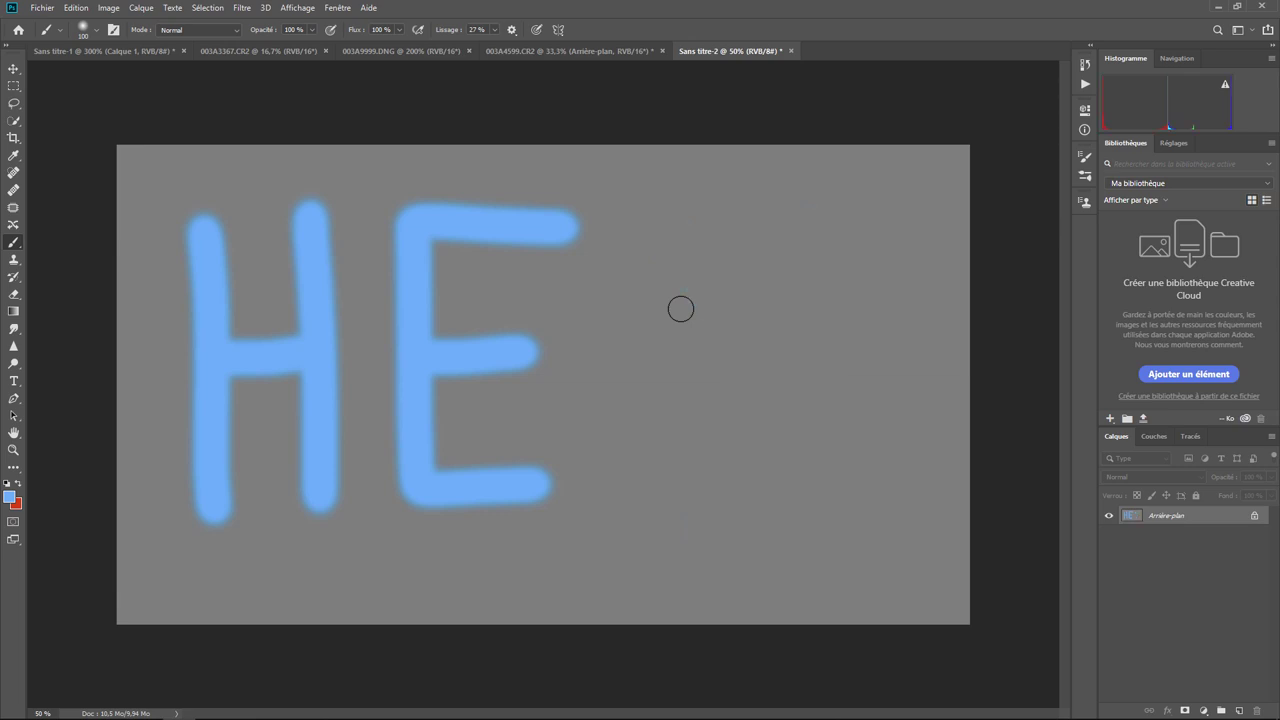
pyautogui.hotkey('ctrl', 'z')
pyautogui.hotkey('ctrl', 'z')
pyautogui.hotkey('ctrl', 'z')
pyautogui.hotkey('ctrl', 'z')
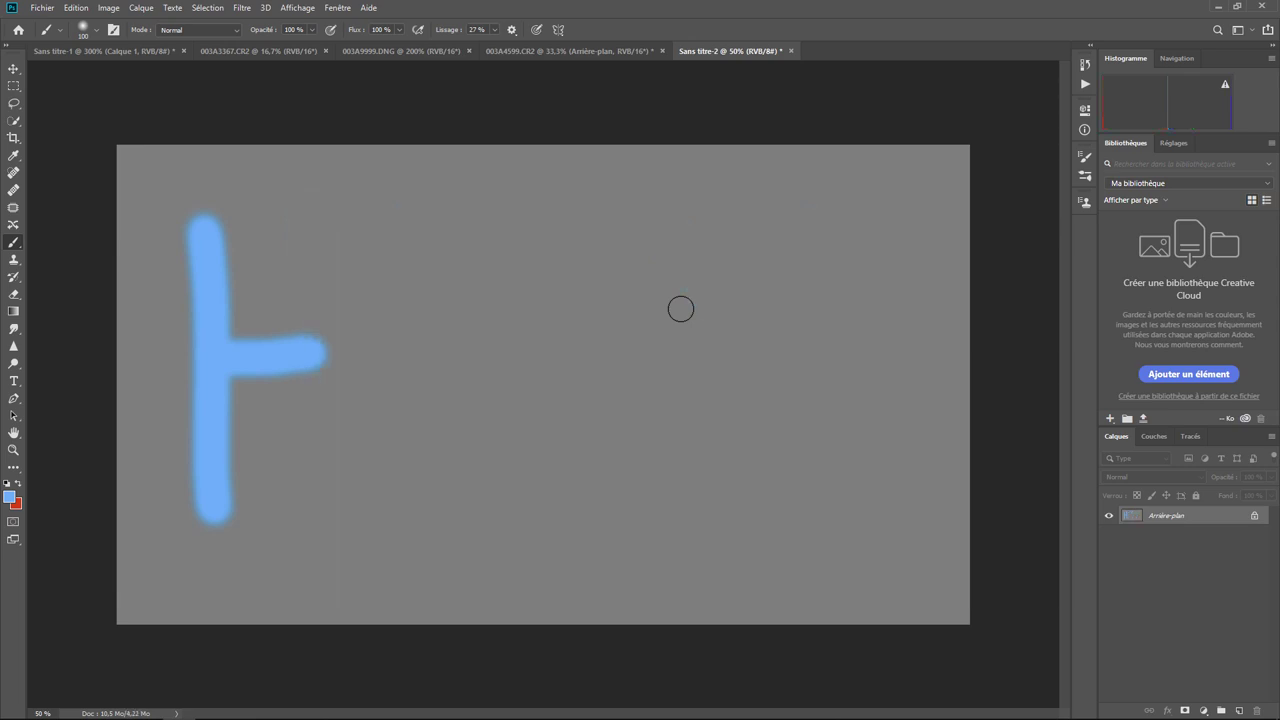
pyautogui.hotkey('ctrl', 'z')
pyautogui.hotkey('ctrl', 'z')
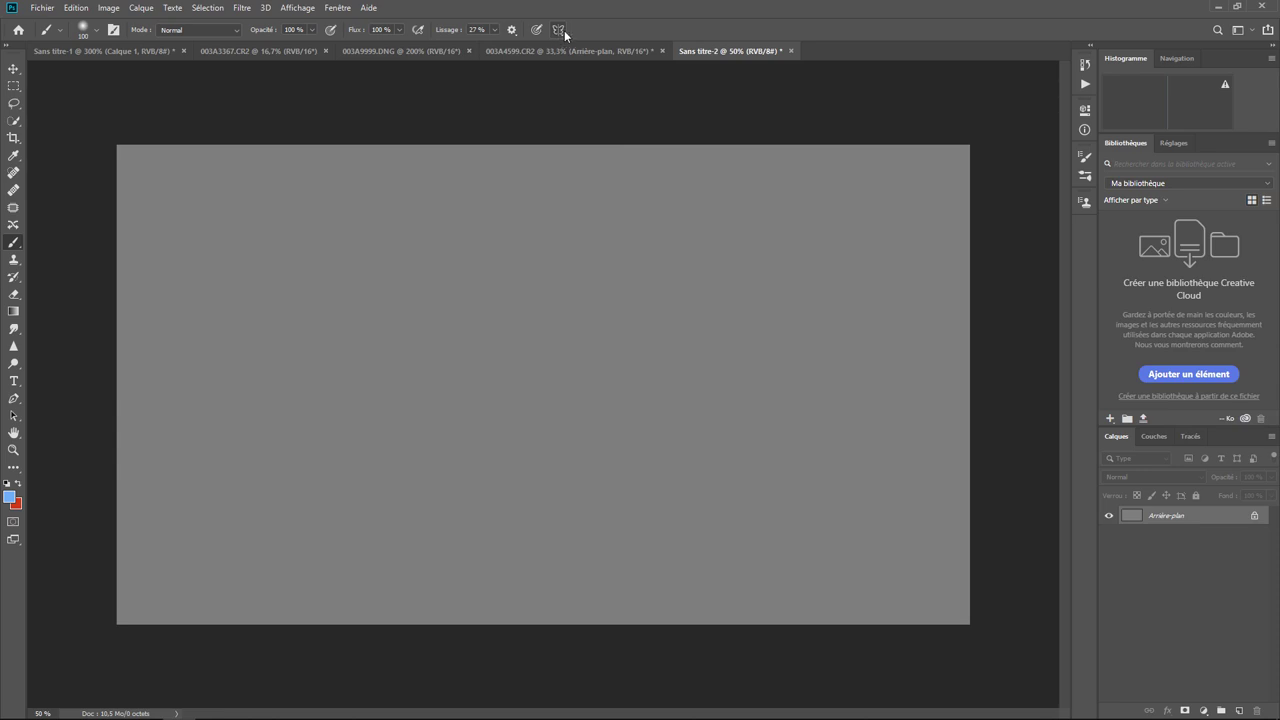
# Enable horizontal paint symmetry and stretch its axis across the canvas.
pyautogui.click(559, 30)
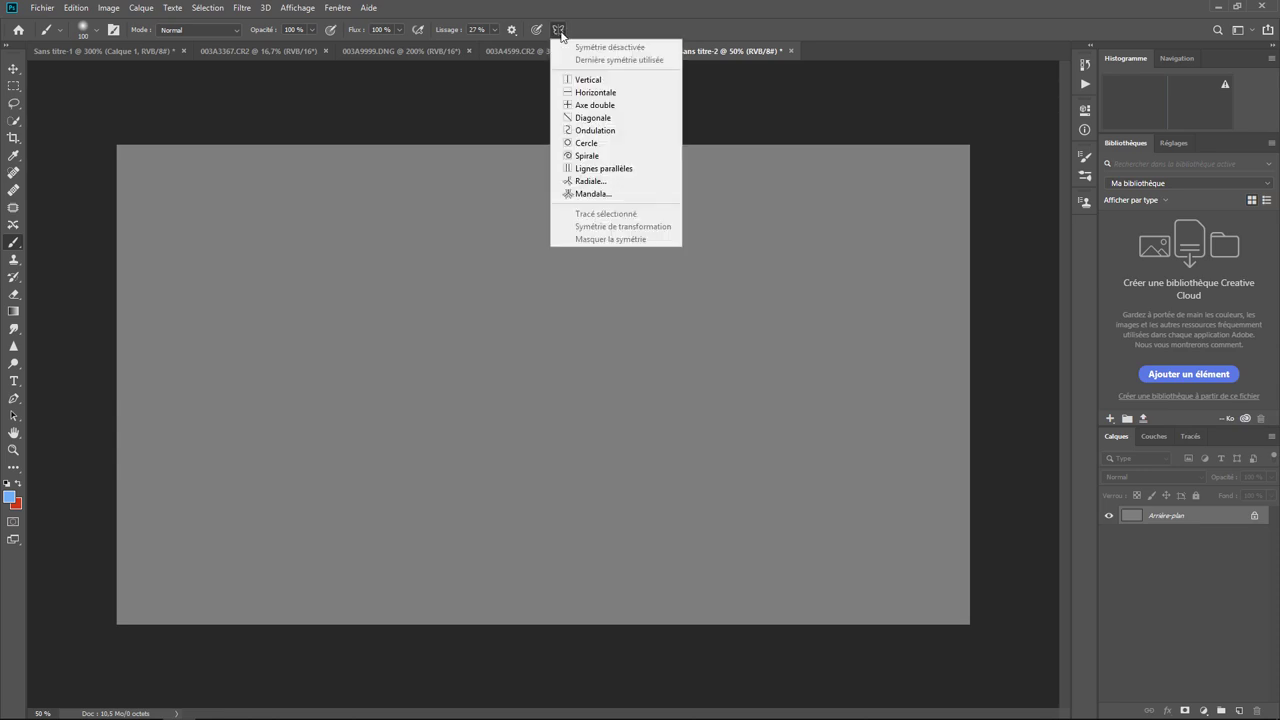
pyautogui.click(600, 93)
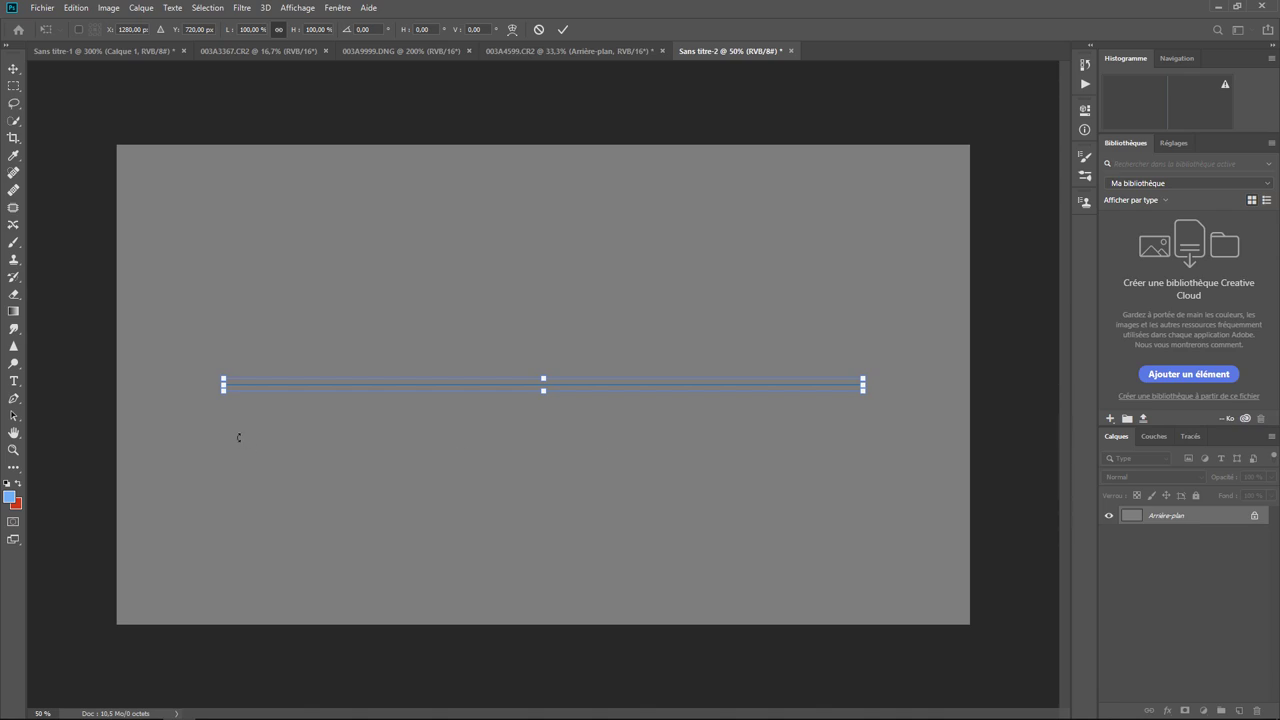
pyautogui.moveTo(224, 381)
pyautogui.mouseDown()
pyautogui.moveTo(275, 407)
pyautogui.moveTo(155, 402)
pyautogui.mouseUp()
pyautogui.moveTo(862, 390); pyautogui.dragTo(950, 388)
pyautogui.click(565, 31)
# Commit the symmetry axis and paint a blue wavy stroke mirrored across it.
pyautogui.press('b')
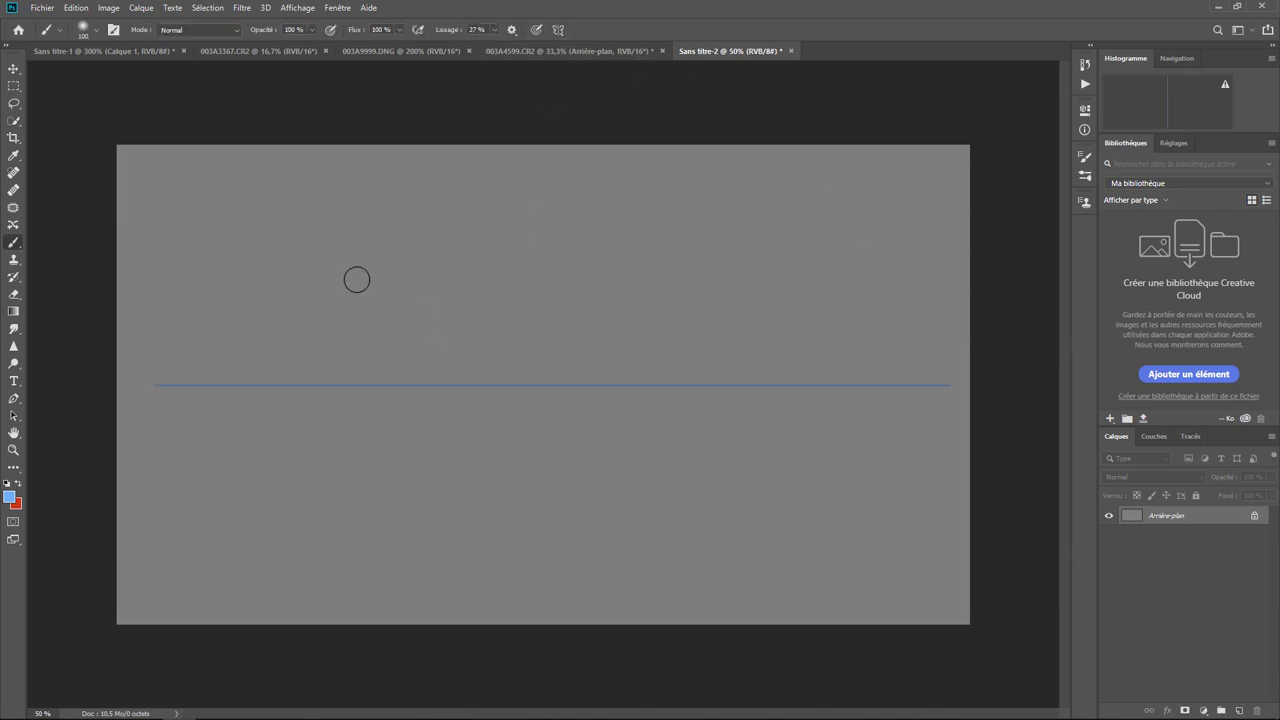
pyautogui.moveTo(191, 291)
pyautogui.mouseDown()
pyautogui.moveTo(230, 265)
pyautogui.moveTo(334, 249)
pyautogui.moveTo(406, 294)
pyautogui.moveTo(567, 241)
pyautogui.moveTo(643, 300)
pyautogui.moveTo(837, 251)
pyautogui.moveTo(887, 301)
pyautogui.mouseUp()
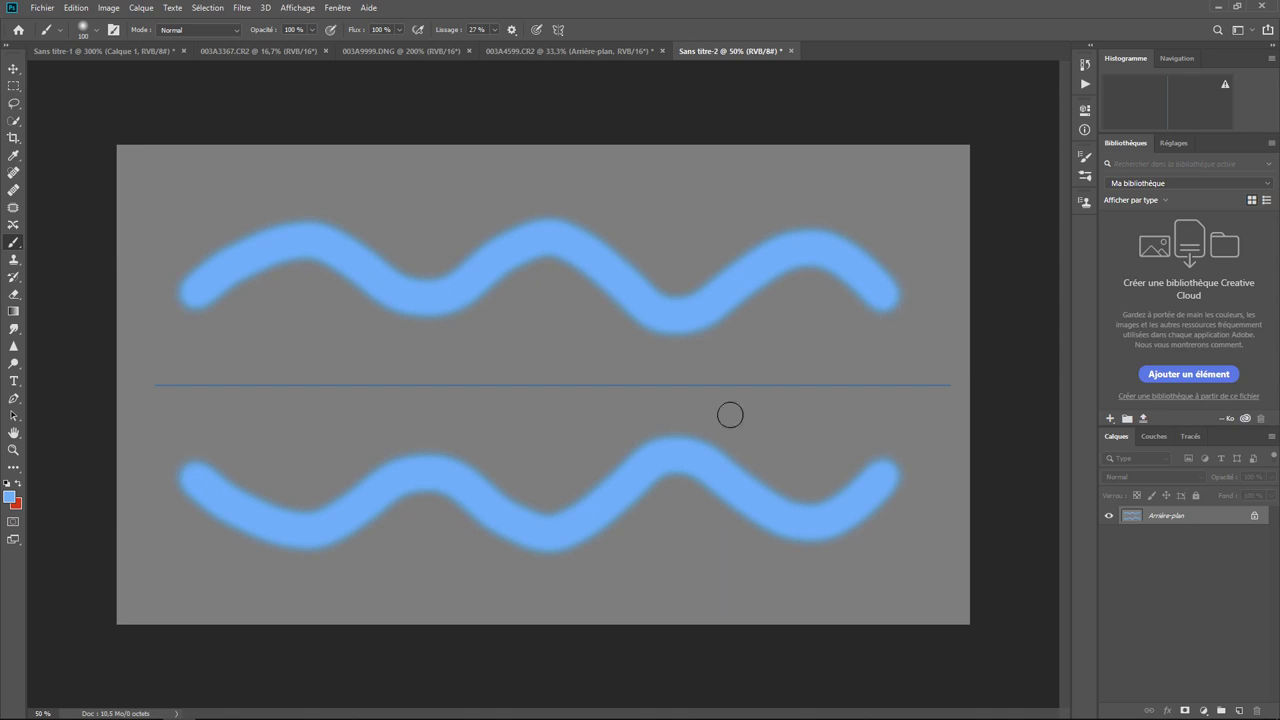
pyautogui.click(559, 30)
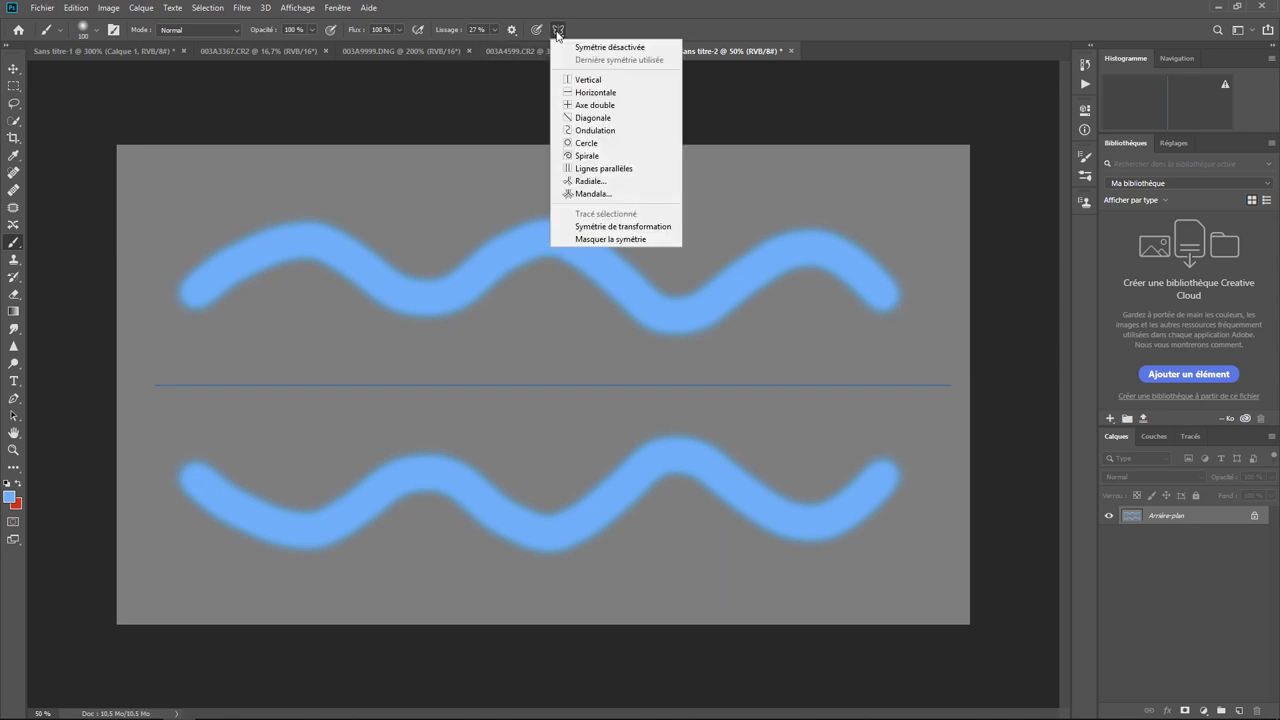
pyautogui.click(595, 80)
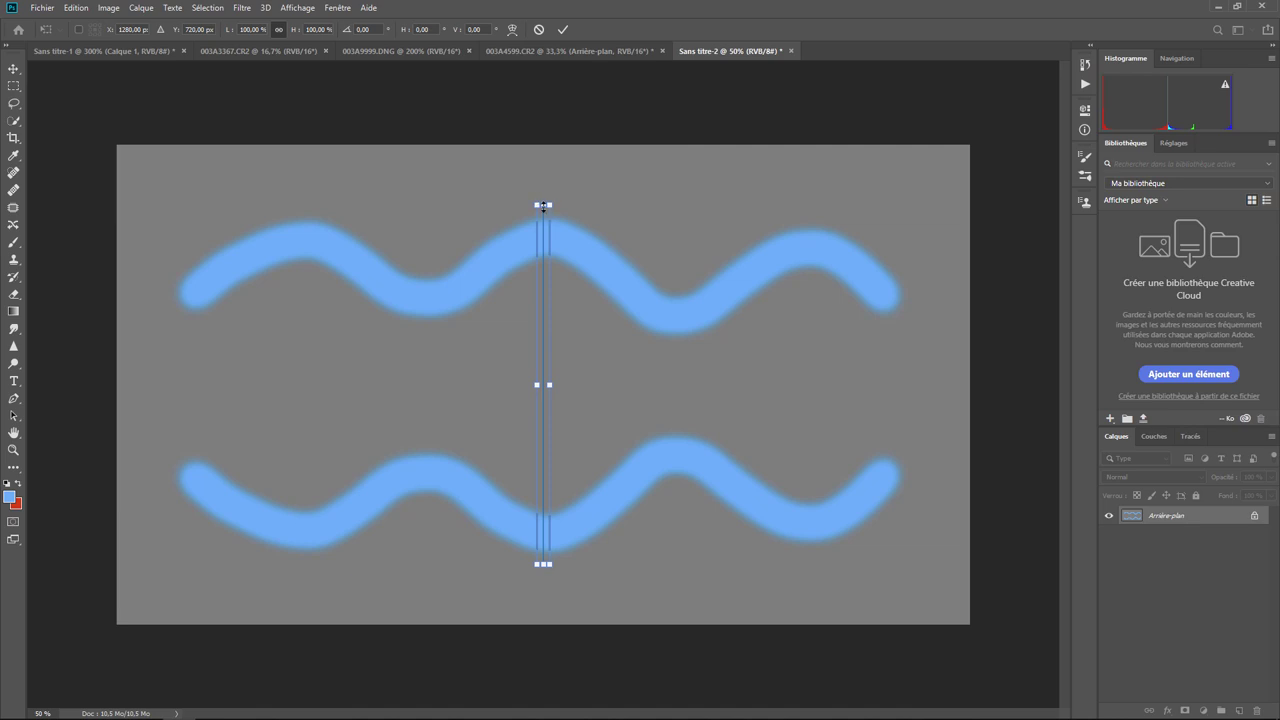
pyautogui.moveTo(543, 204); pyautogui.dragTo(545, 162)
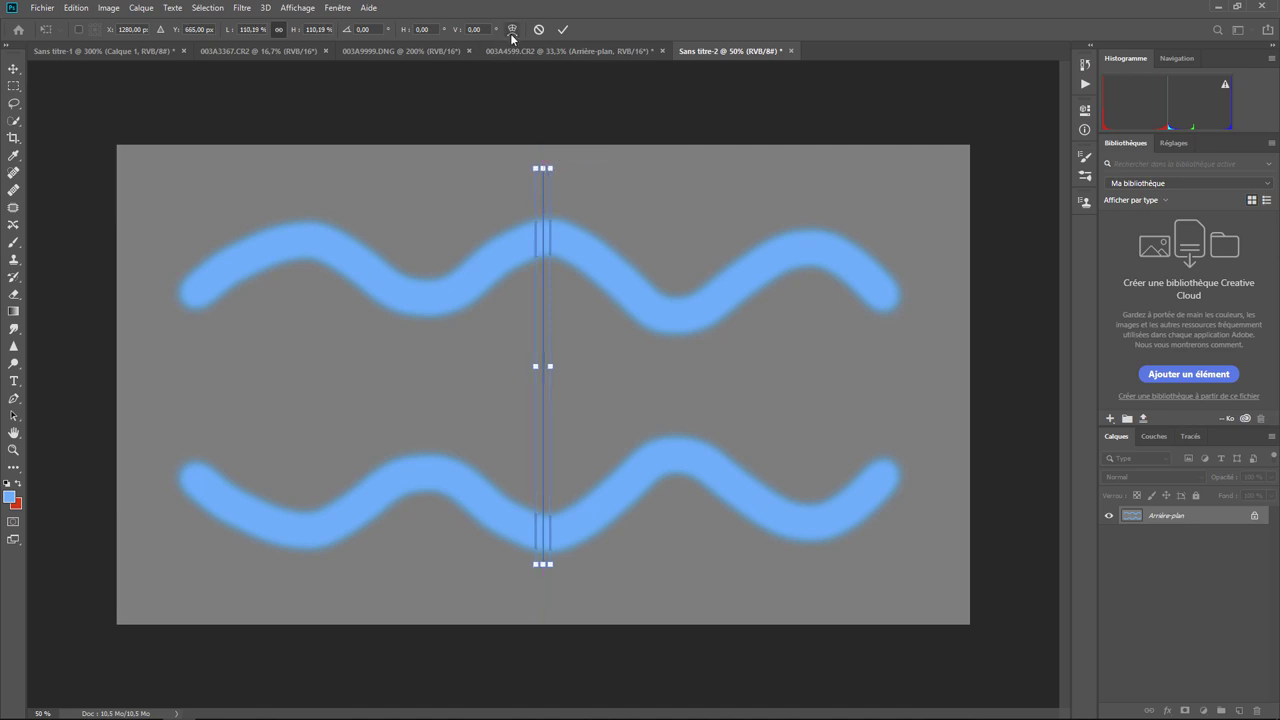
pyautogui.scroll(-10, 128, 31)
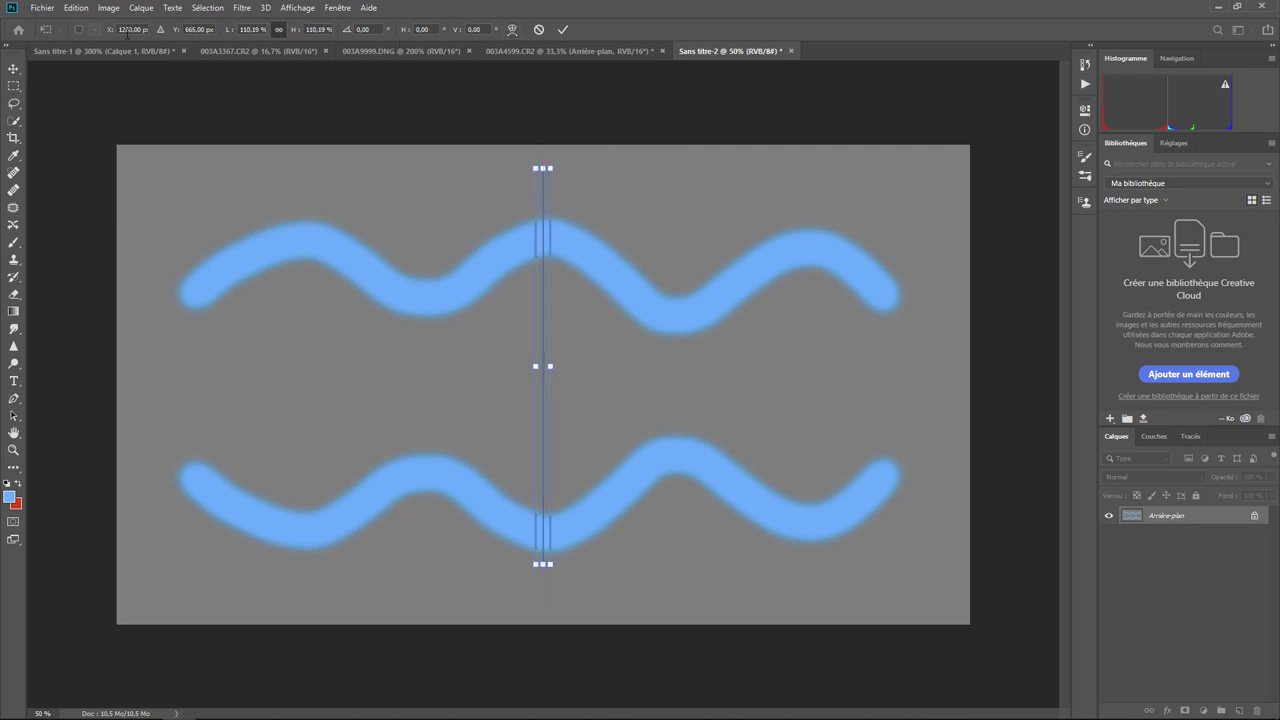
pyautogui.click(512, 31)
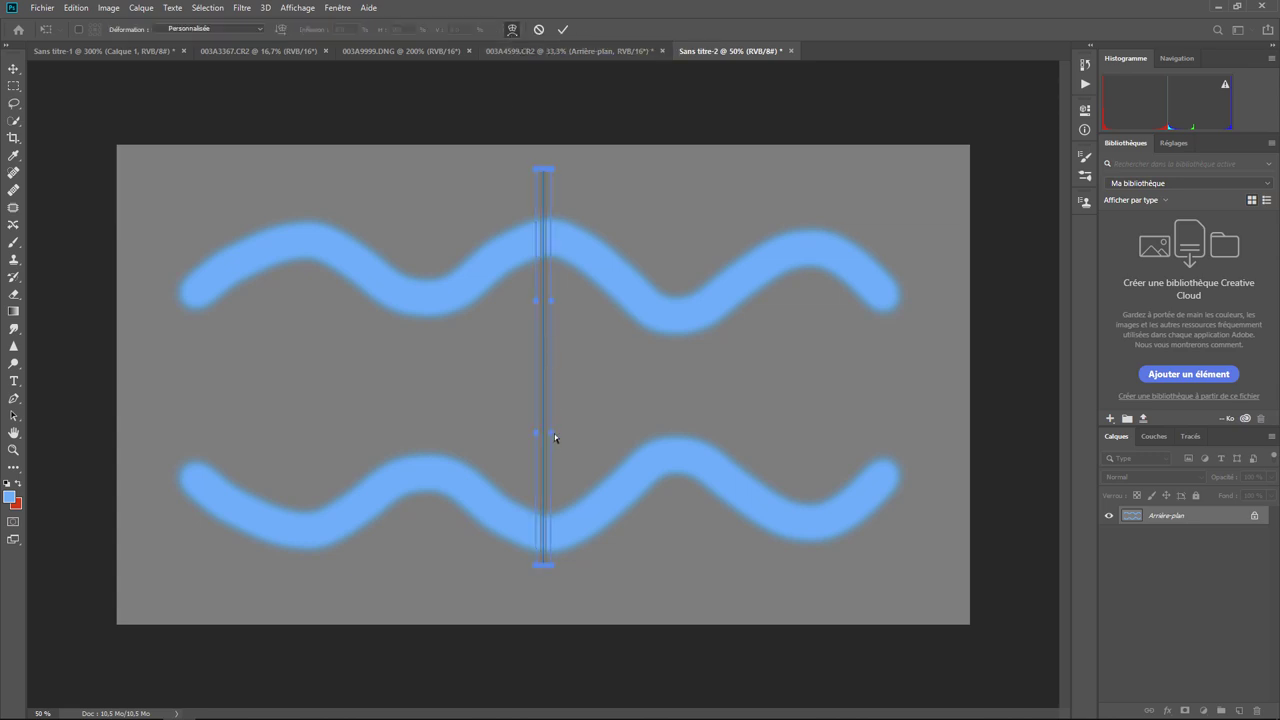
pyautogui.click(238, 32)
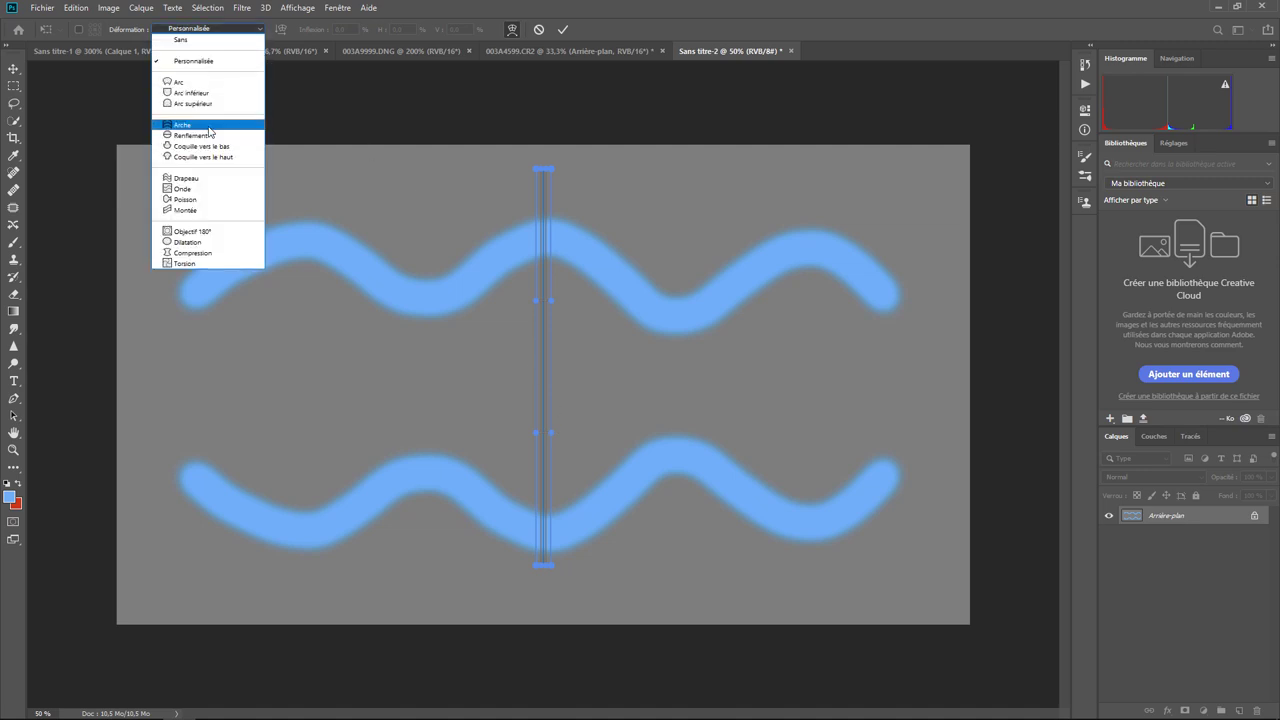
pyautogui.click(212, 187)
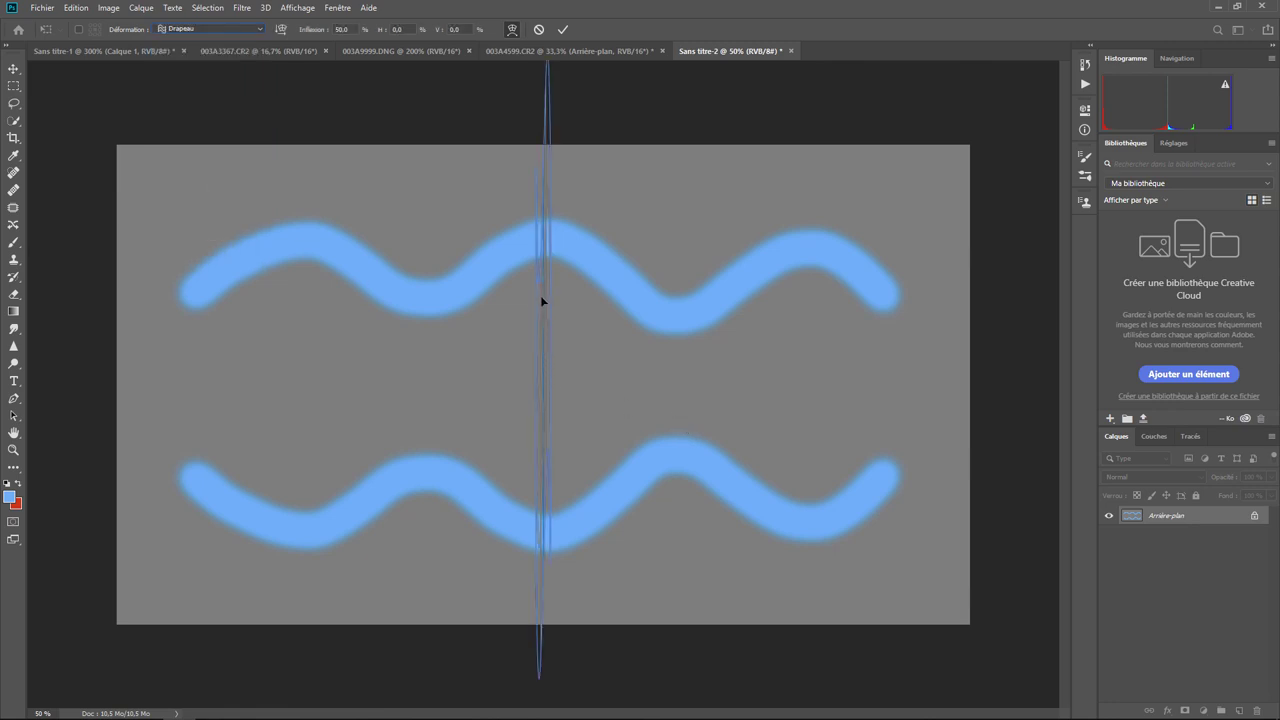
pyautogui.moveTo(539, 285); pyautogui.dragTo(376, 313)
pyautogui.hotkey('ctrl', 'z')
pyautogui.press('b')
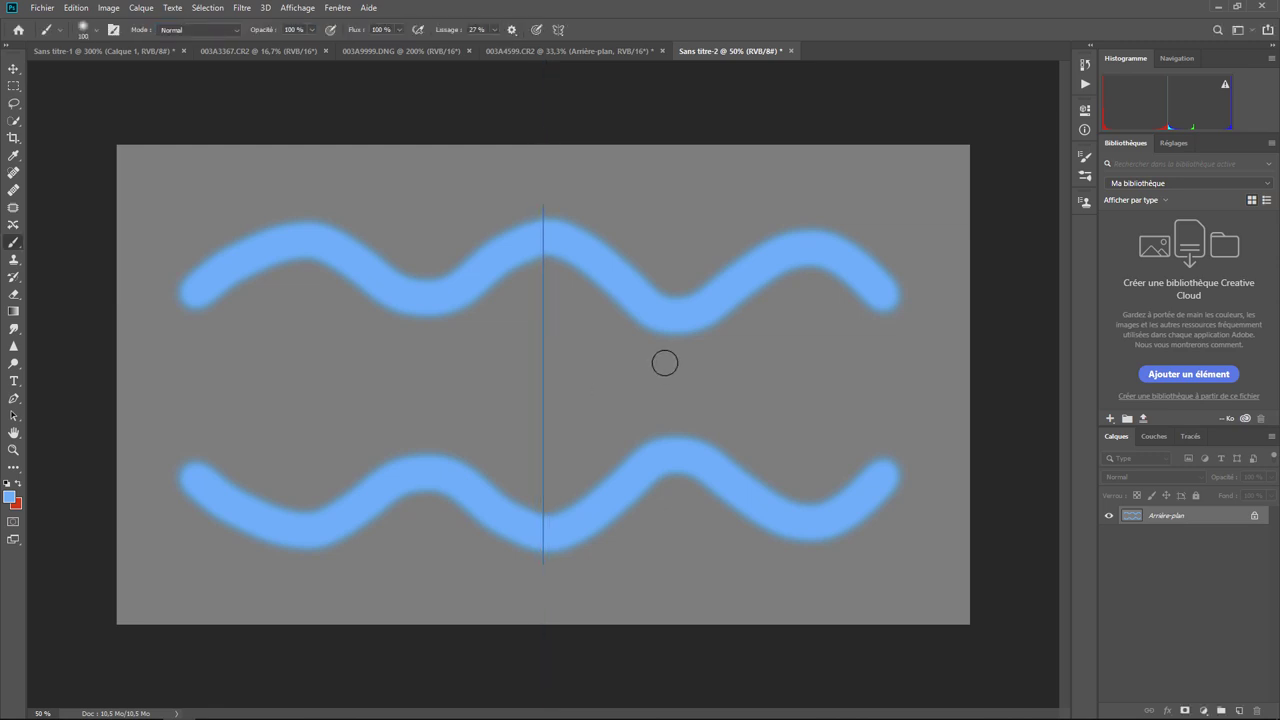
pyautogui.hotkey('ctrl', 'z')
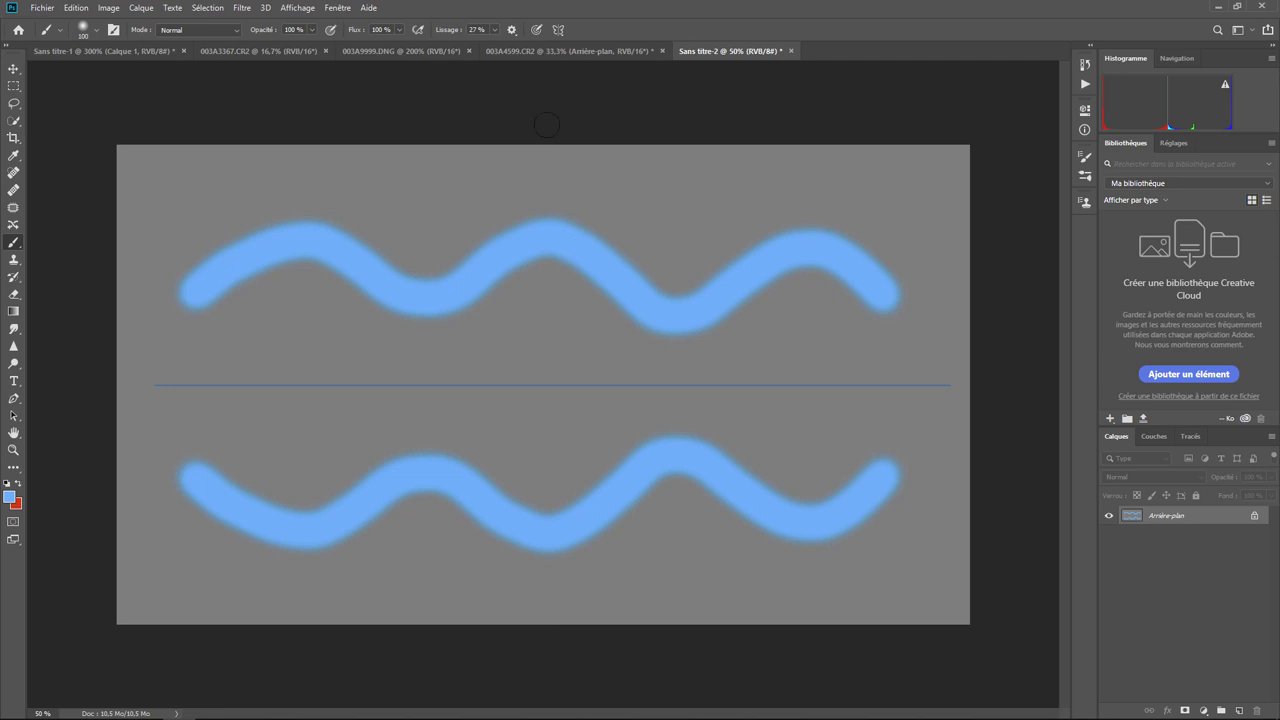
# Choose the Ondulation symmetry path and widen it to both sides of the canvas.
pyautogui.click(564, 35)
pyautogui.click(604, 126)
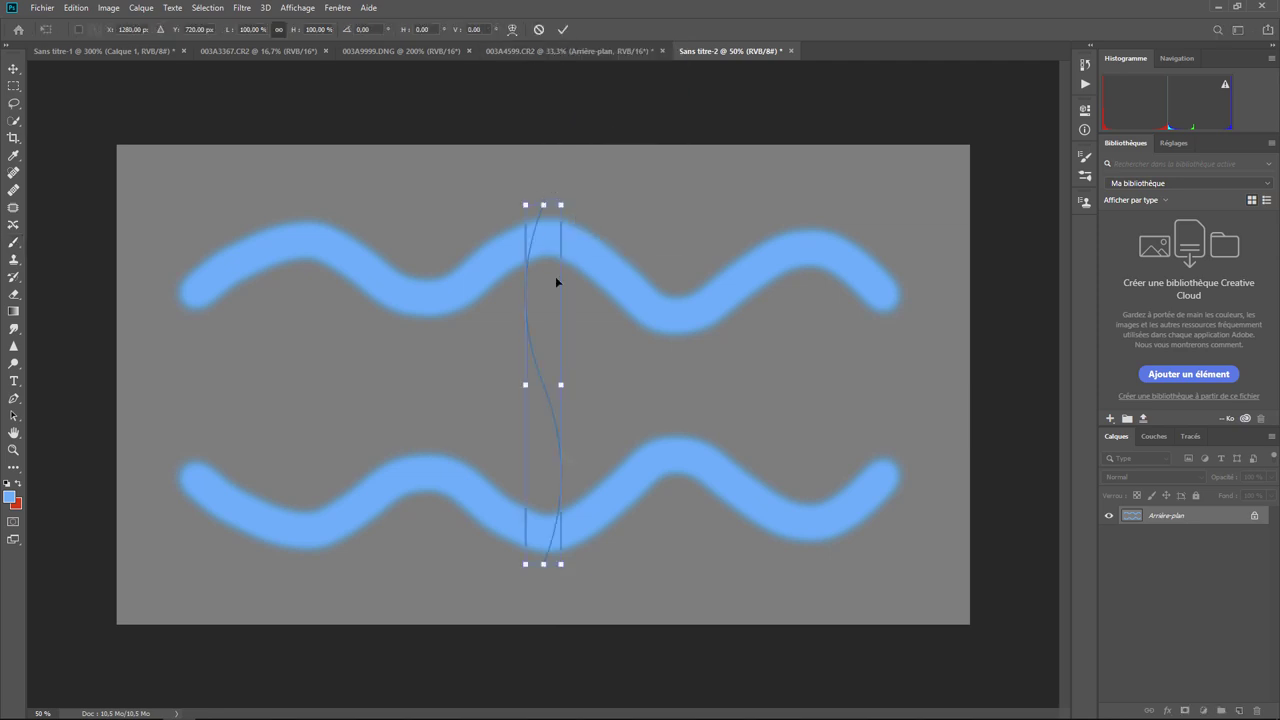
pyautogui.moveTo(524, 385); pyautogui.dragTo(245, 385)
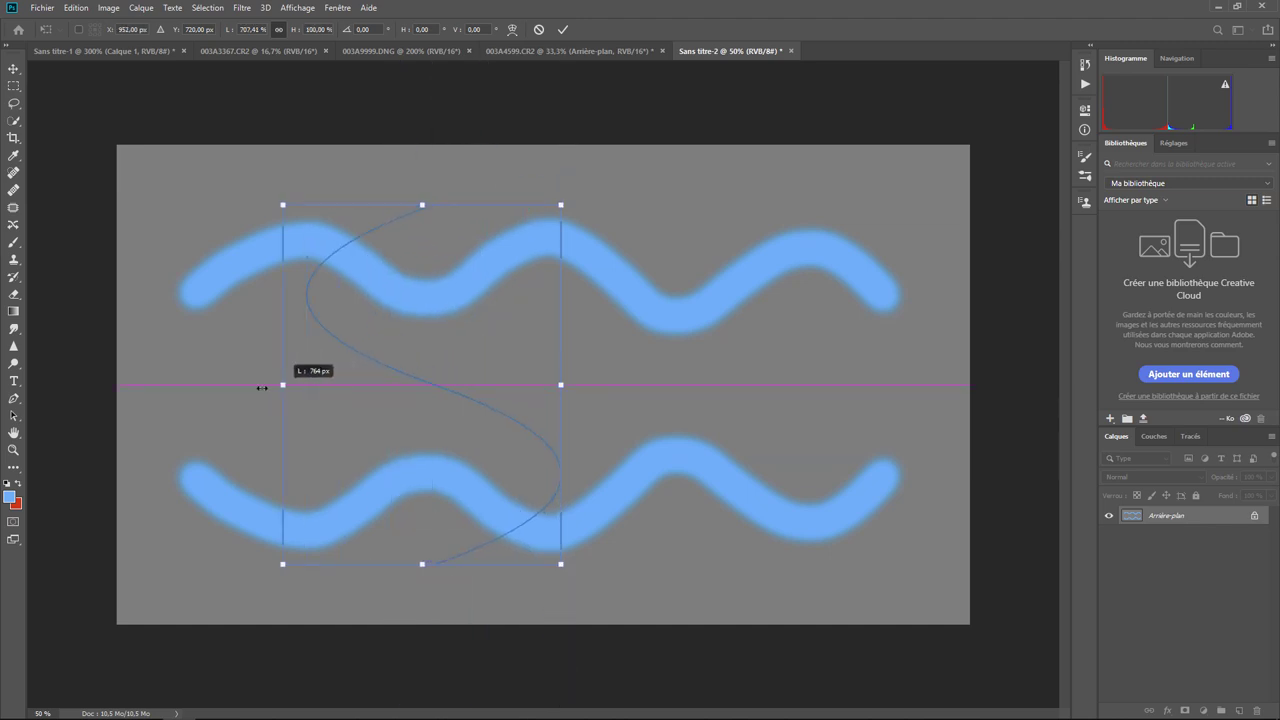
pyautogui.moveTo(563, 384); pyautogui.dragTo(851, 384)
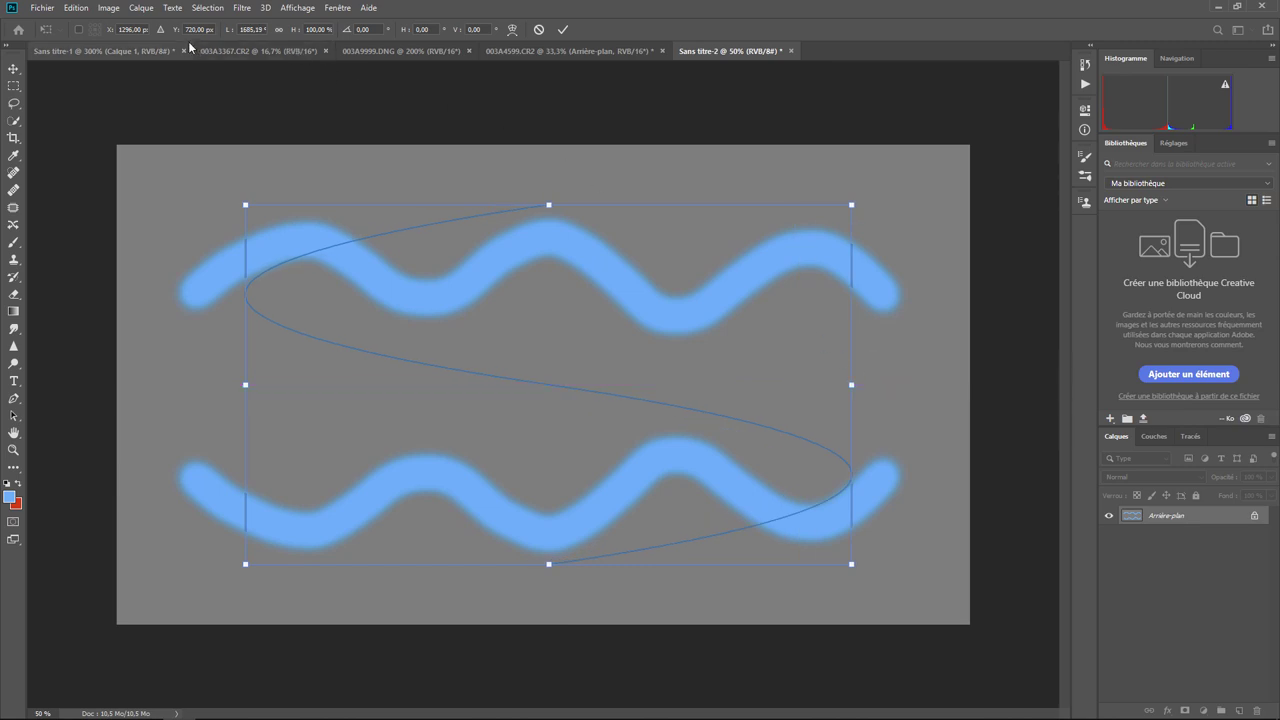
# Warp the path with Arche, then a Personnalisée grid pulled into an S-curve.
pyautogui.click(513, 30)
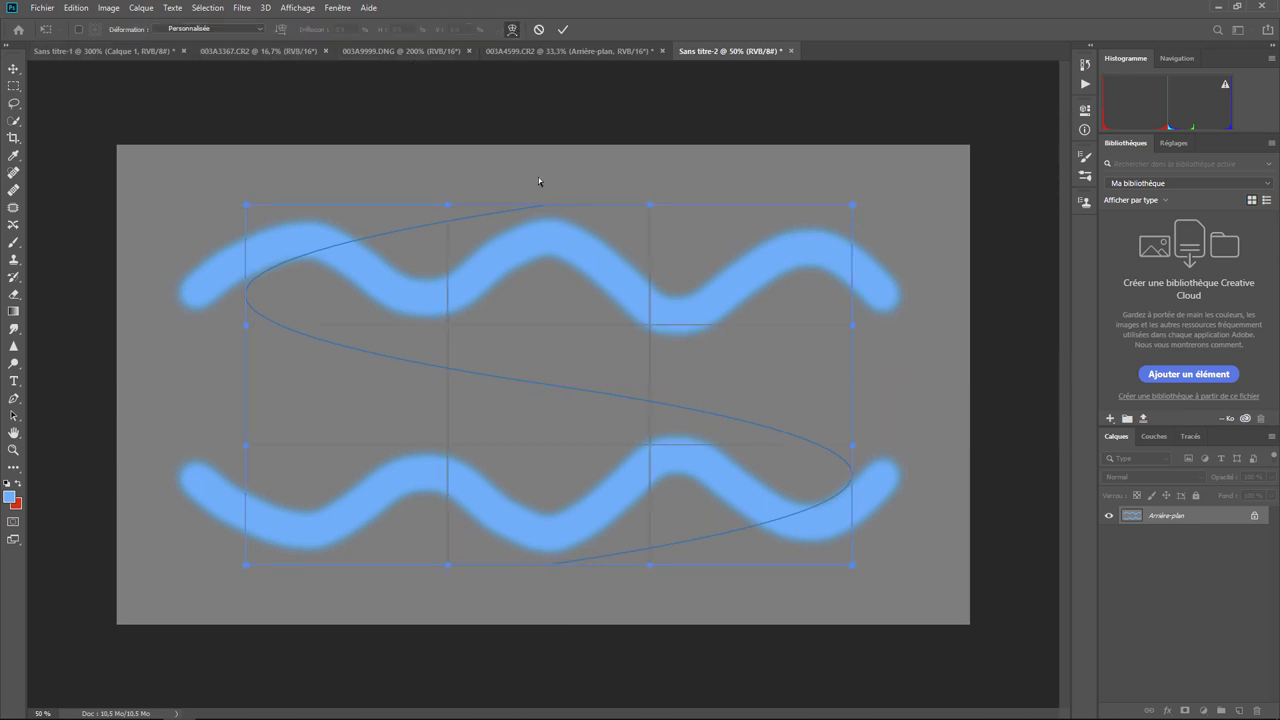
pyautogui.click(263, 31)
pyautogui.click(222, 127)
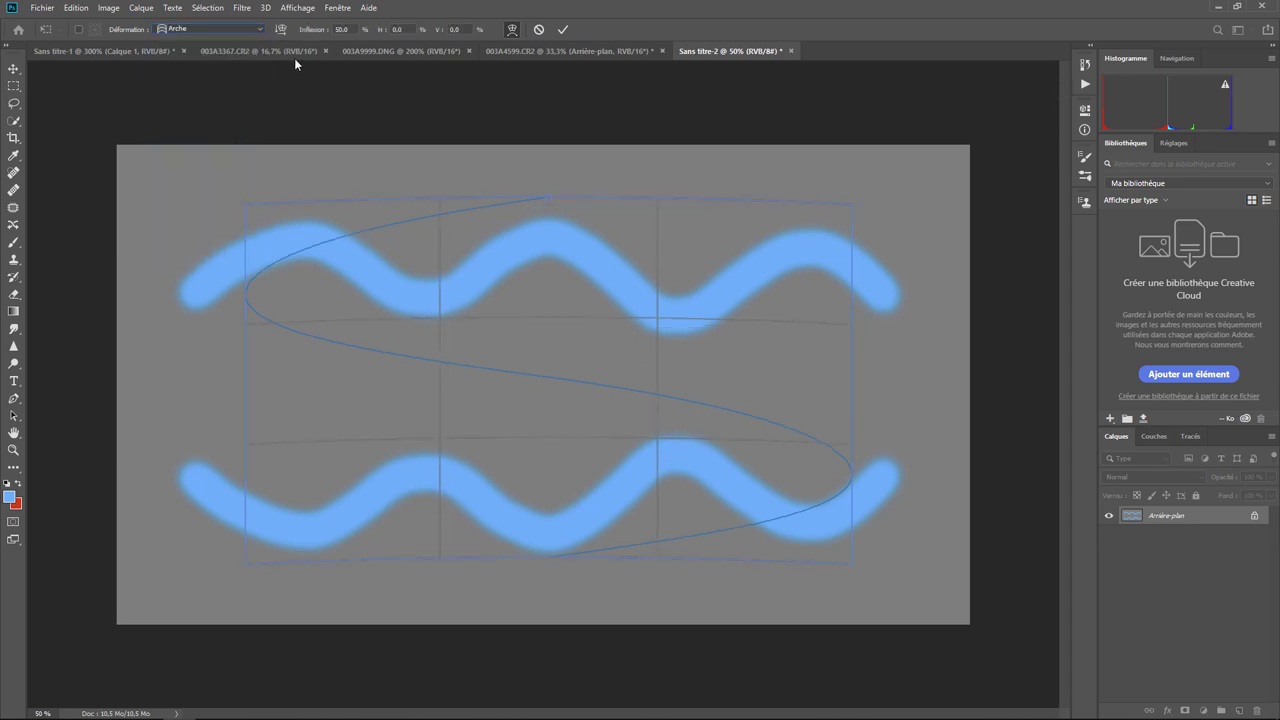
pyautogui.click(261, 30)
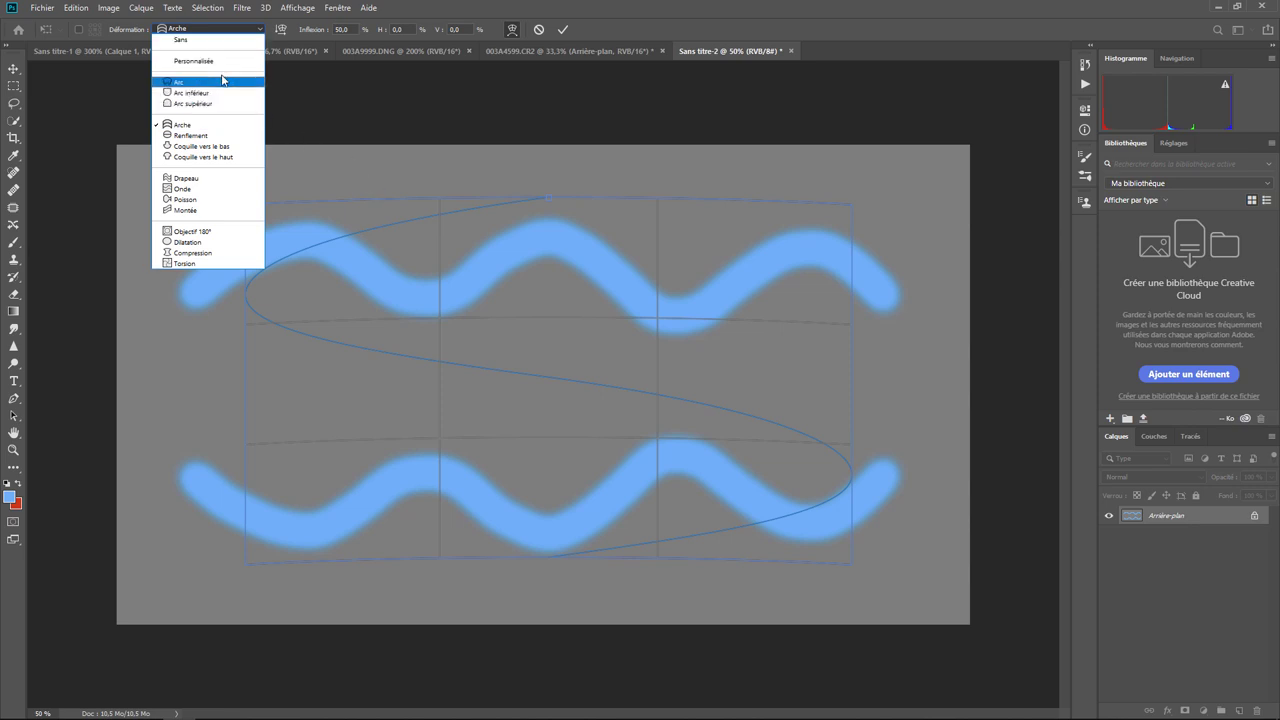
pyautogui.click(223, 62)
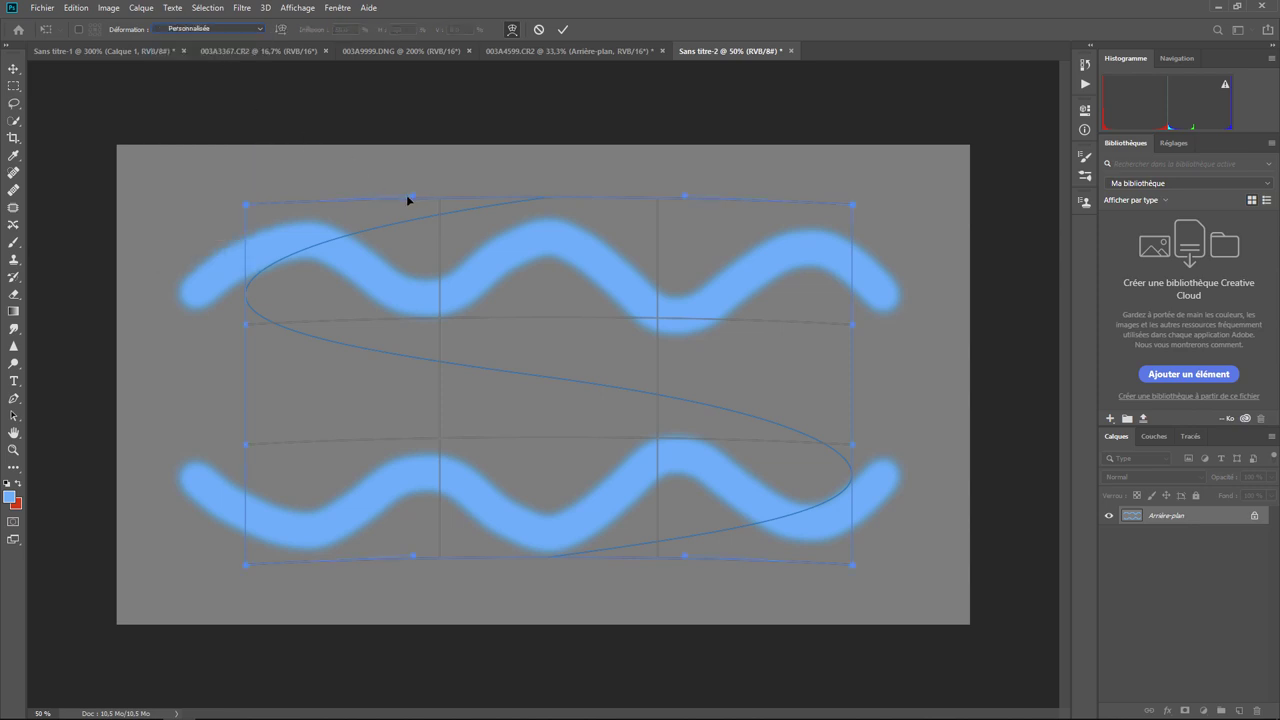
pyautogui.moveTo(409, 197)
pyautogui.mouseDown()
pyautogui.moveTo(183, 157)
pyautogui.moveTo(286, 170)
pyautogui.moveTo(487, 160)
pyautogui.mouseUp()
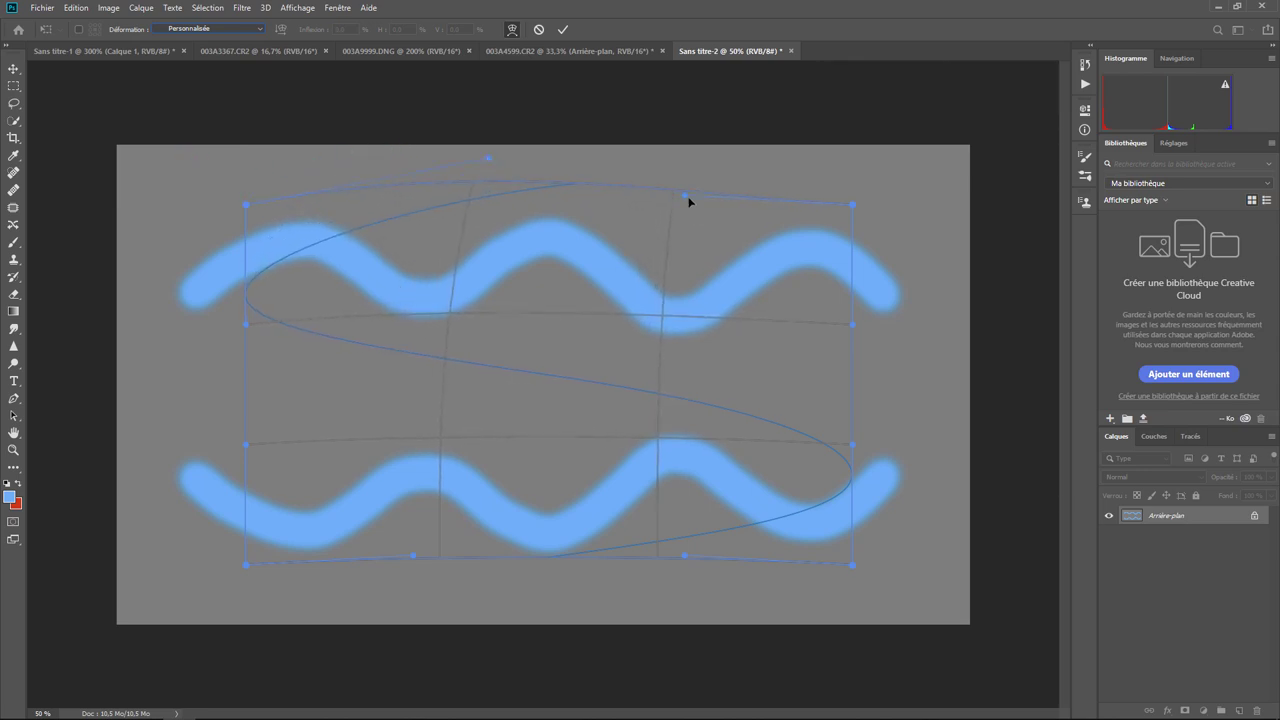
pyautogui.moveTo(688, 202)
pyautogui.mouseDown()
pyautogui.moveTo(743, 266)
pyautogui.moveTo(797, 371)
pyautogui.moveTo(851, 200)
pyautogui.moveTo(943, 172)
pyautogui.moveTo(925, 200)
pyautogui.mouseUp()
# Commit the warped path and paint blue strokes mirrored along the Ondulation symmetry.
pyautogui.click(562, 30)
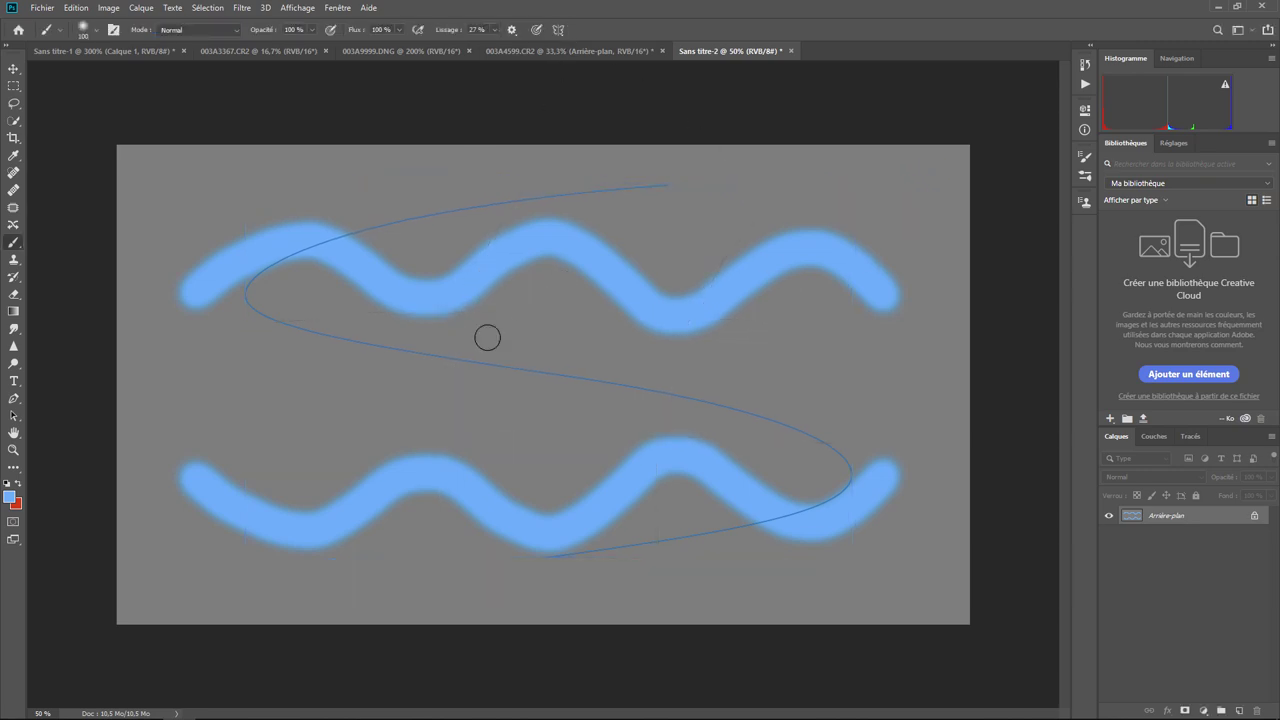
pyautogui.click(248, 422)
pyautogui.moveTo(276, 401)
pyautogui.mouseDown()
pyautogui.moveTo(414, 429)
pyautogui.moveTo(509, 420)
pyautogui.moveTo(555, 443)
pyautogui.moveTo(666, 434)
pyautogui.moveTo(805, 474)
pyautogui.moveTo(706, 503)
pyautogui.moveTo(470, 519)
pyautogui.mouseUp()
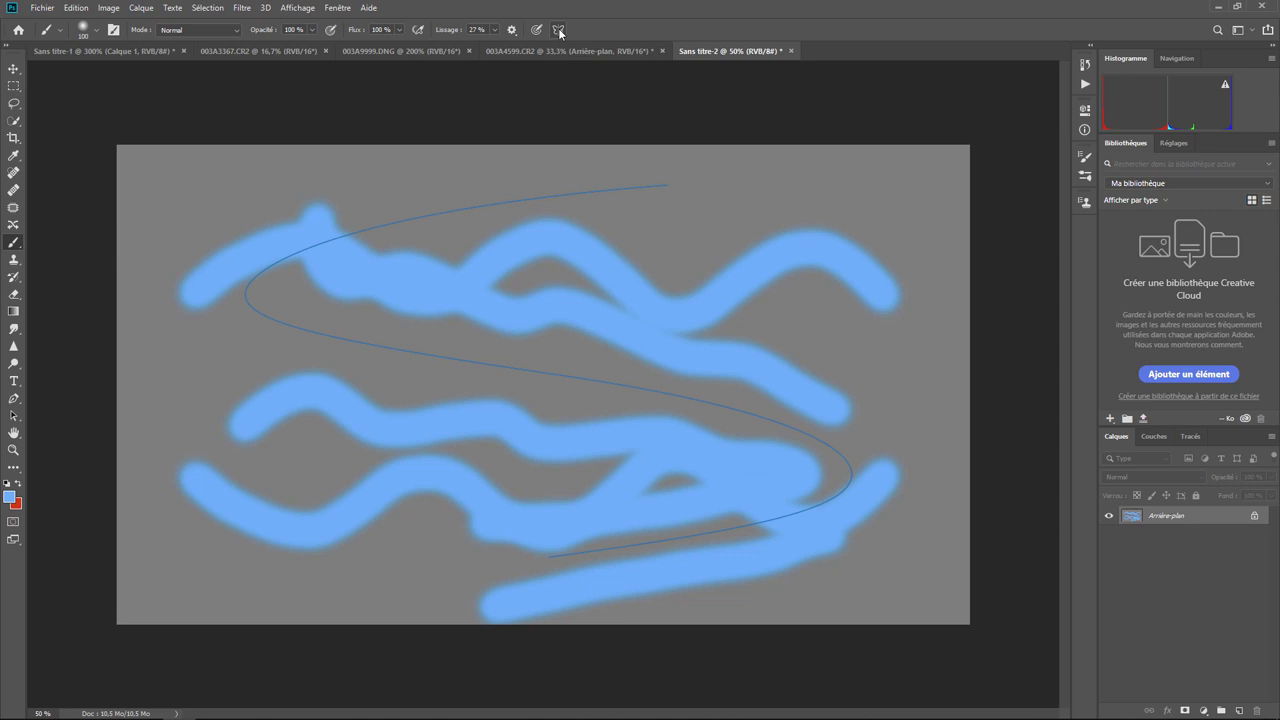
pyautogui.click(560, 32)
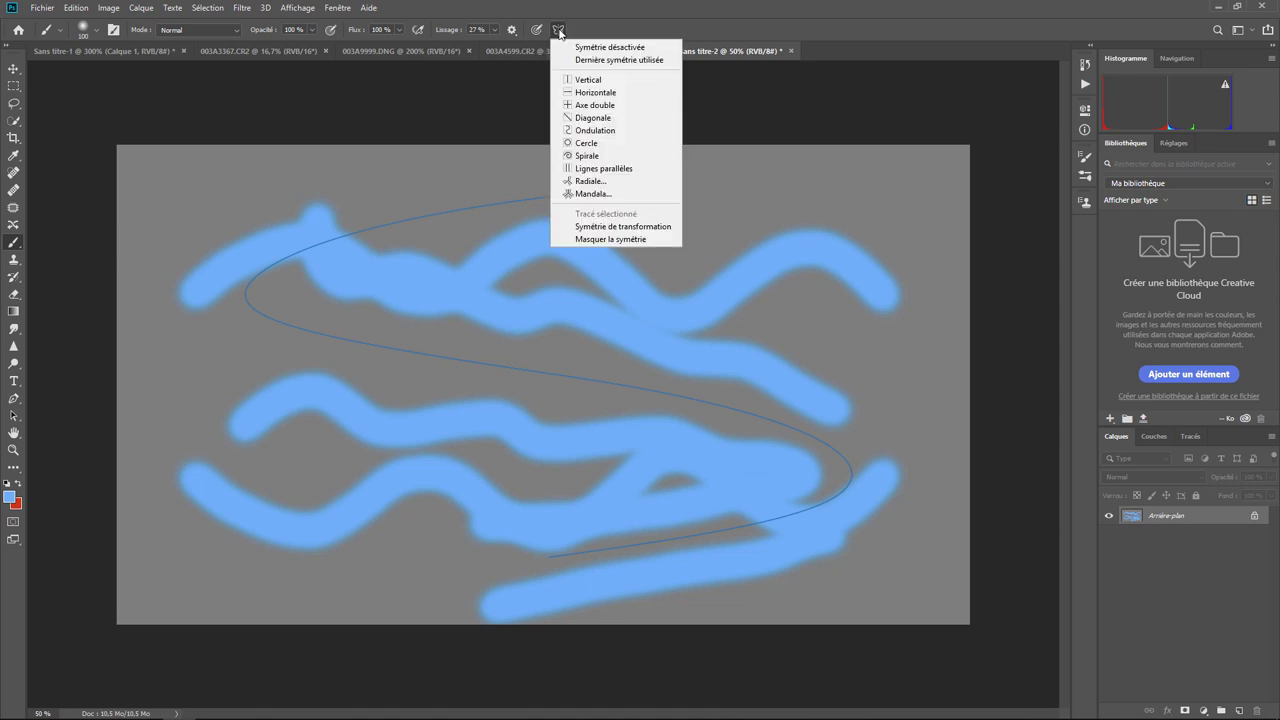
pyautogui.click(560, 32)
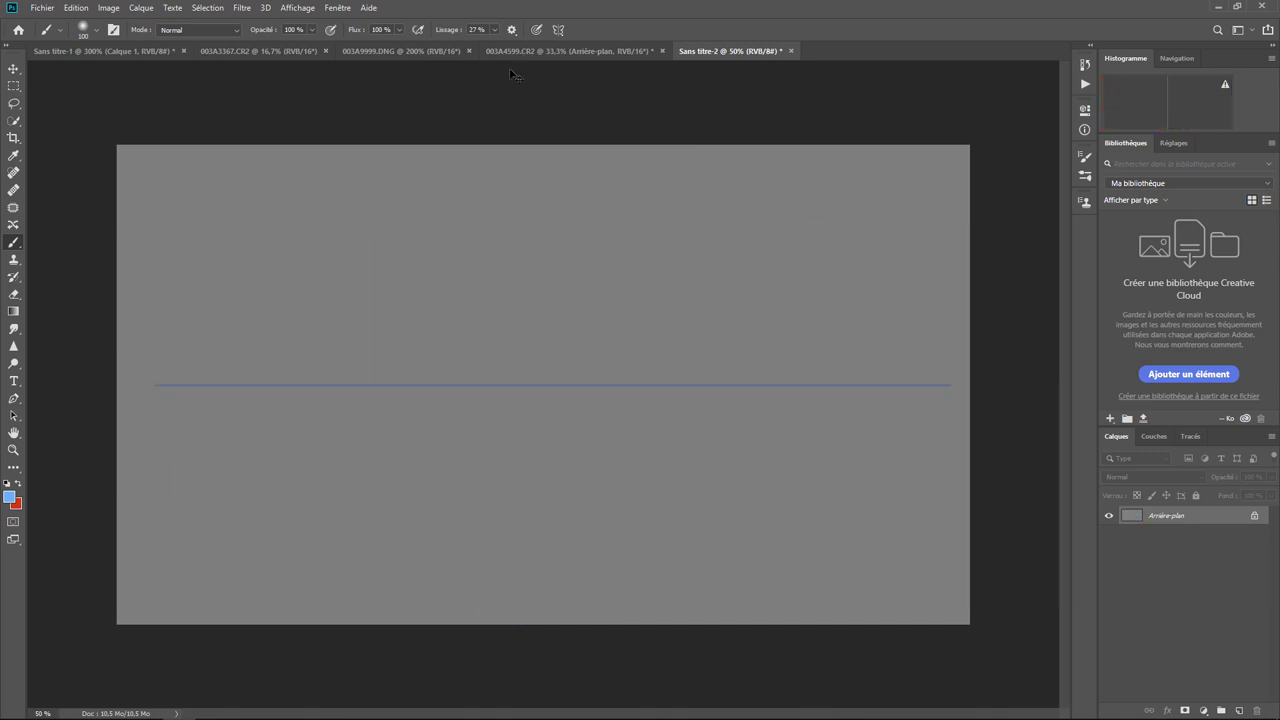
# Clear the canvas, choose smoke brush preset 95, and set the foreground colour to white.
pyautogui.hotkey('ctrl', 'z')
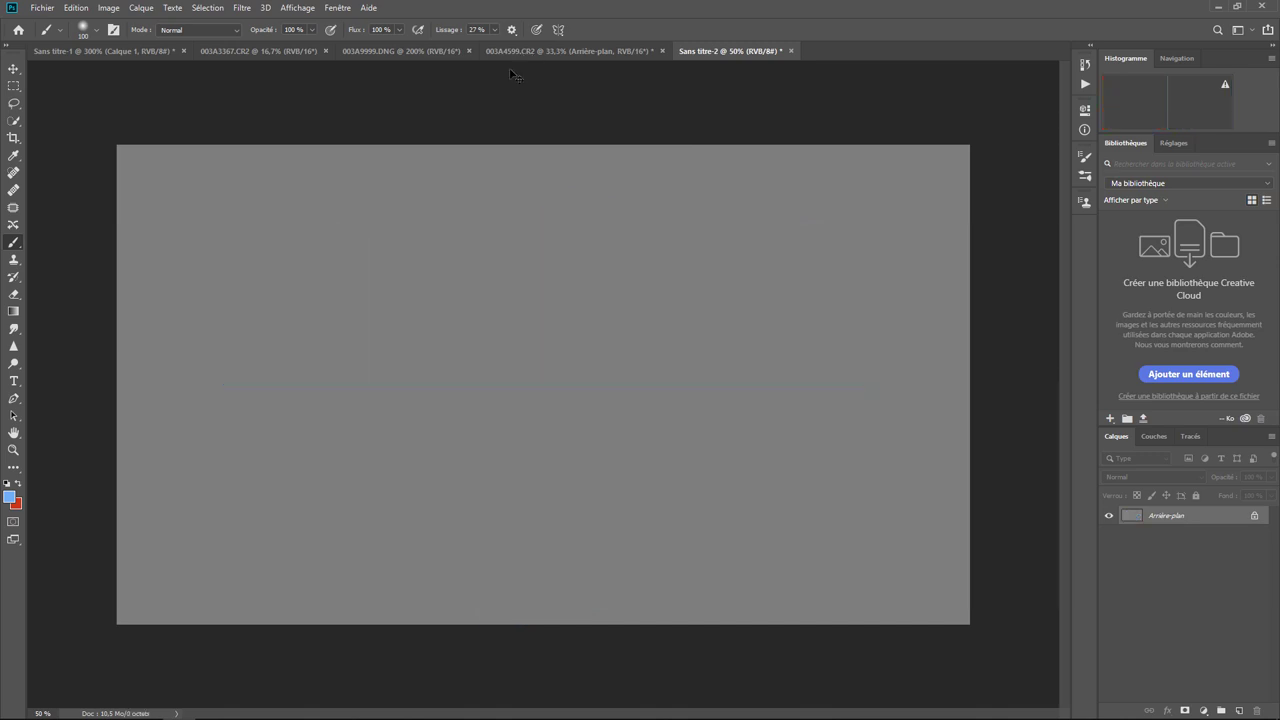
pyautogui.click(96, 33)
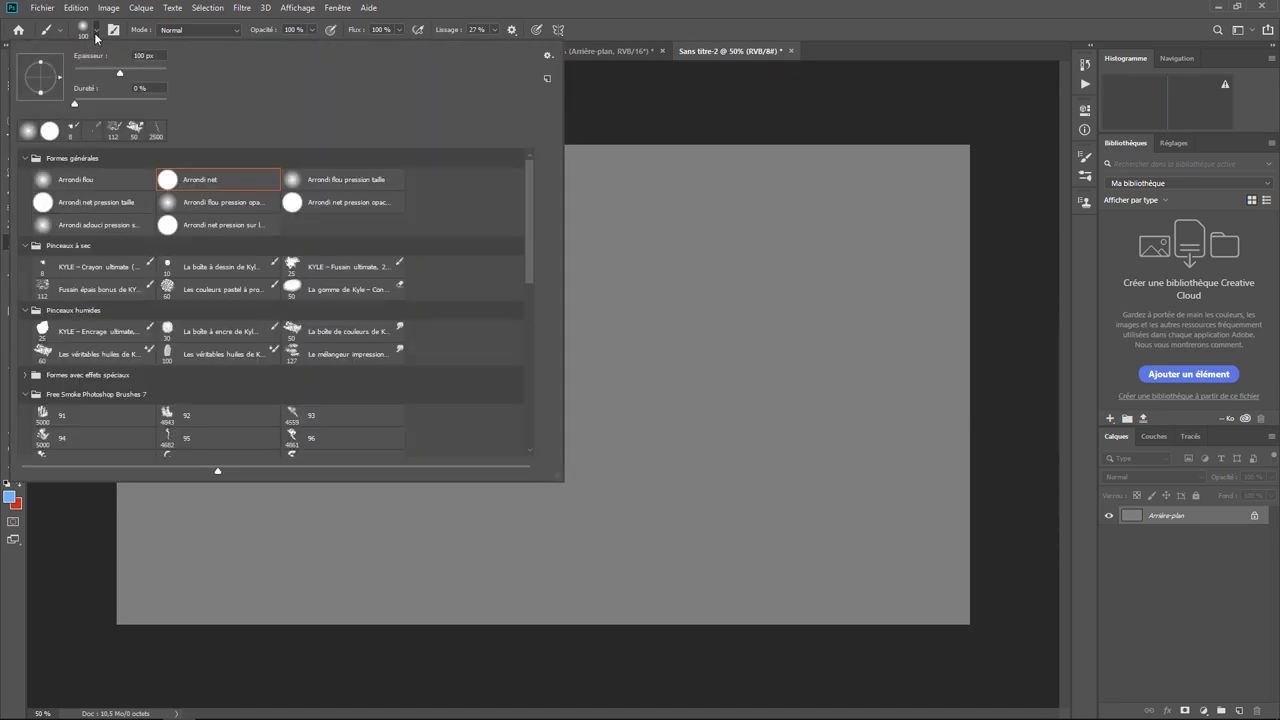
pyautogui.click(201, 439)
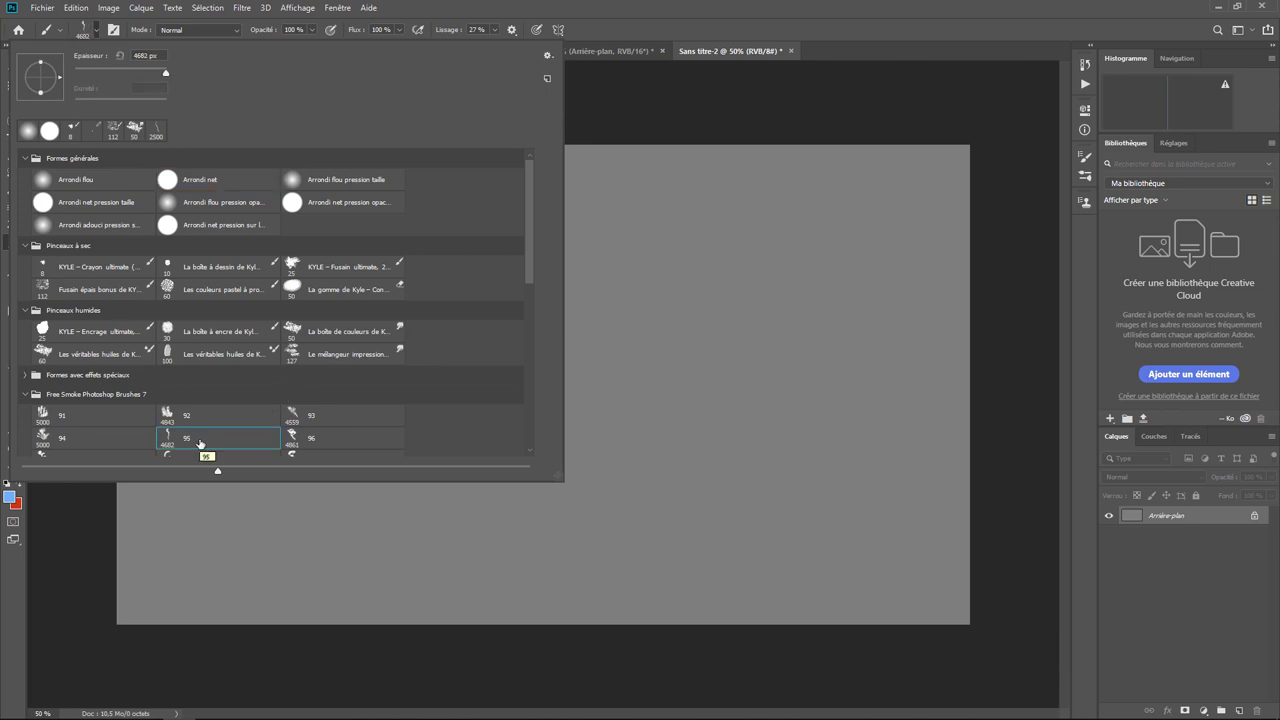
pyautogui.click(10, 497)
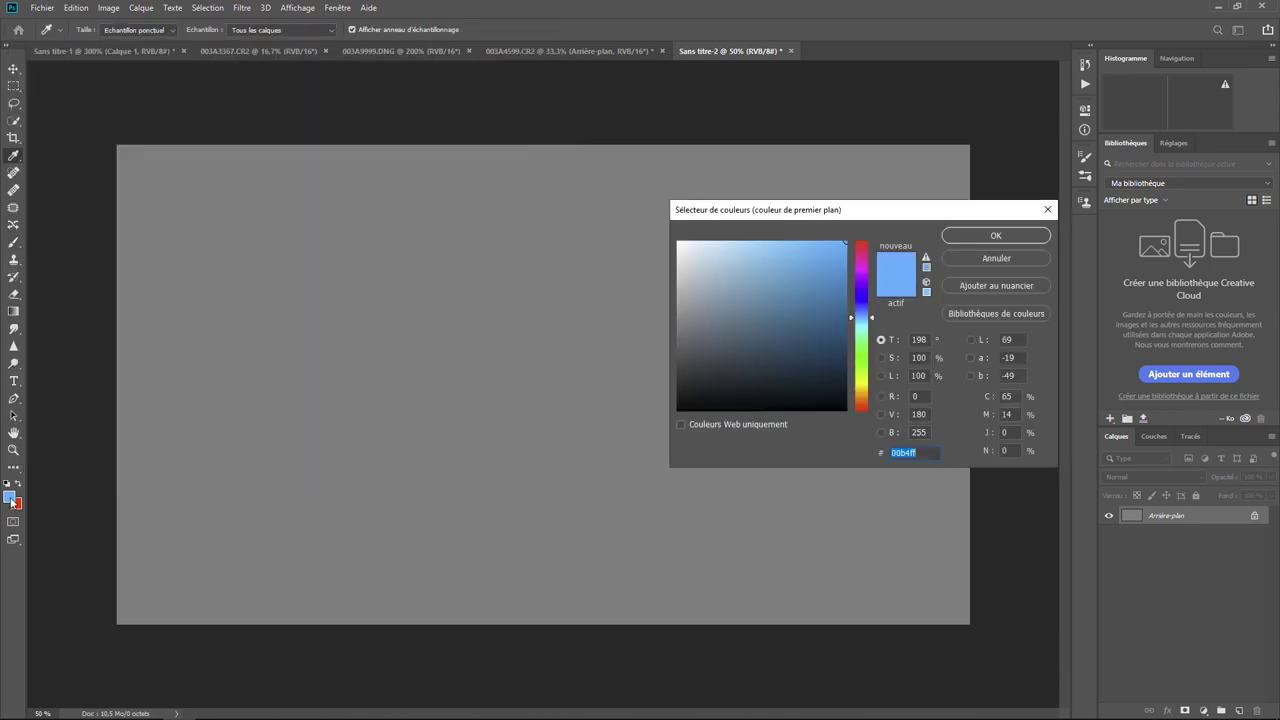
pyautogui.moveTo(749, 274); pyautogui.dragTo(650, 216)
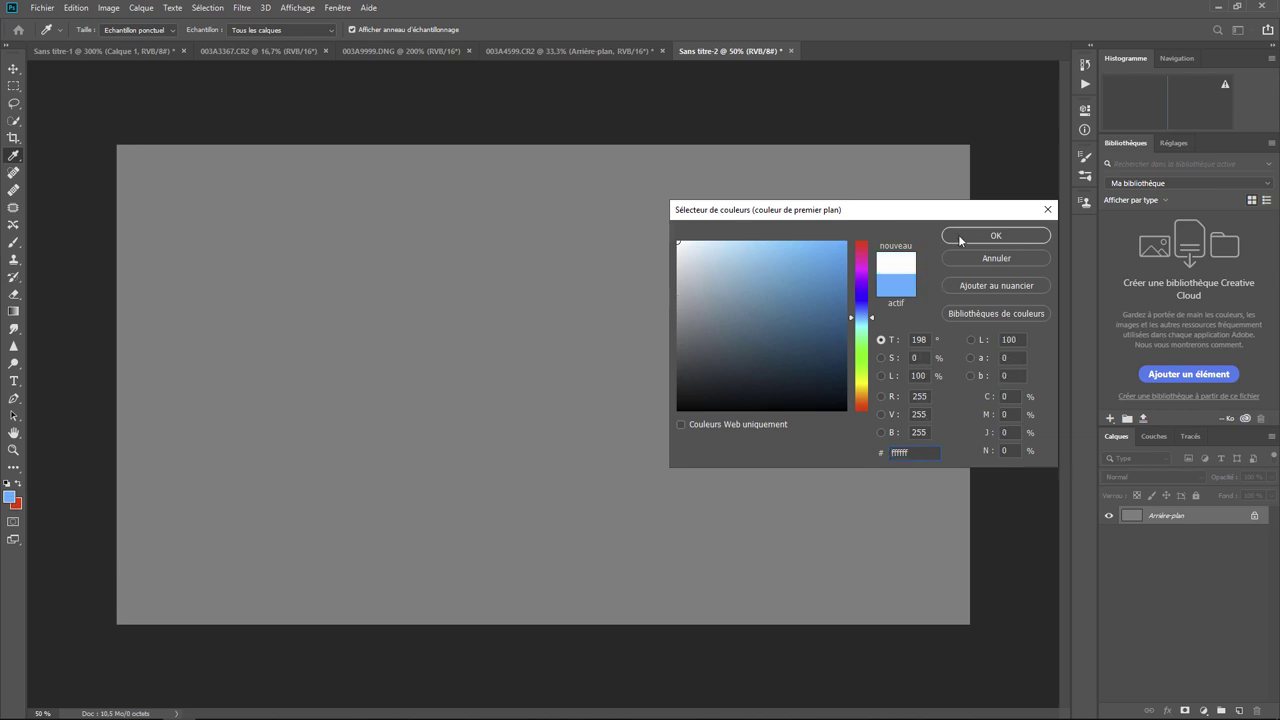
pyautogui.click(1029, 236)
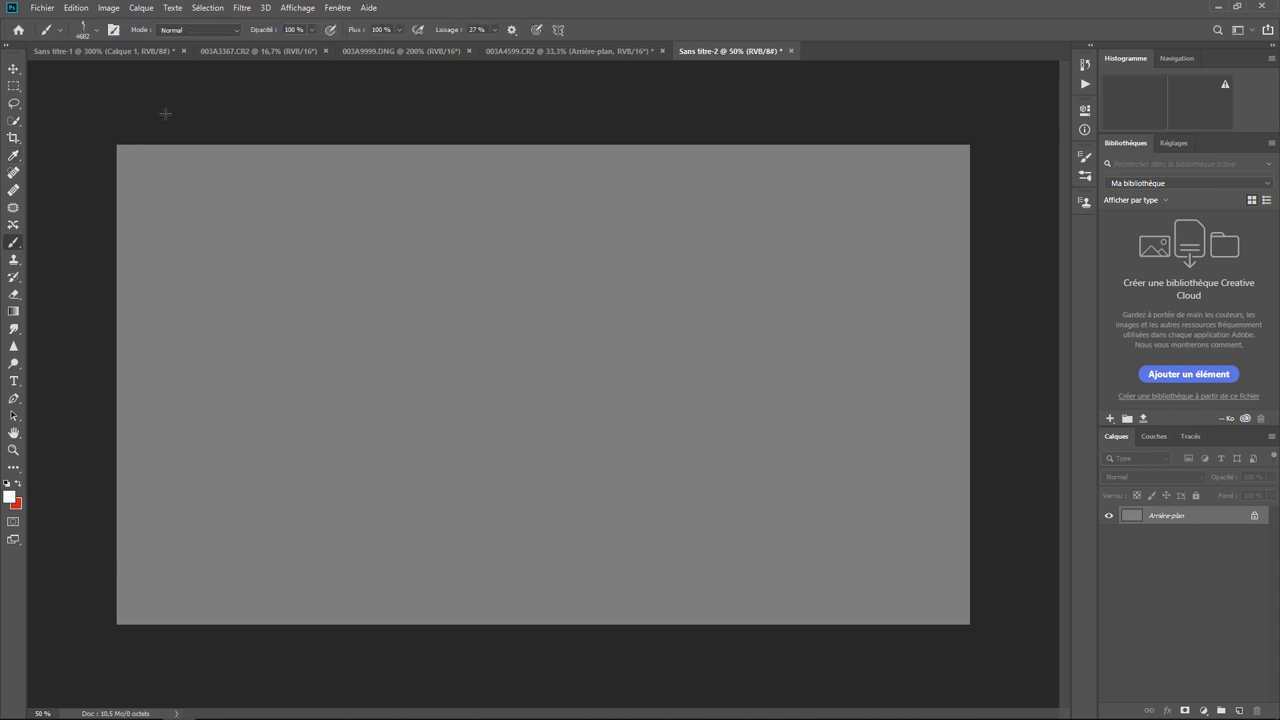
# Enlarge the smoke brush to 483 px and stamp a wisp at the canvas centre.
pyautogui.click(98, 30)
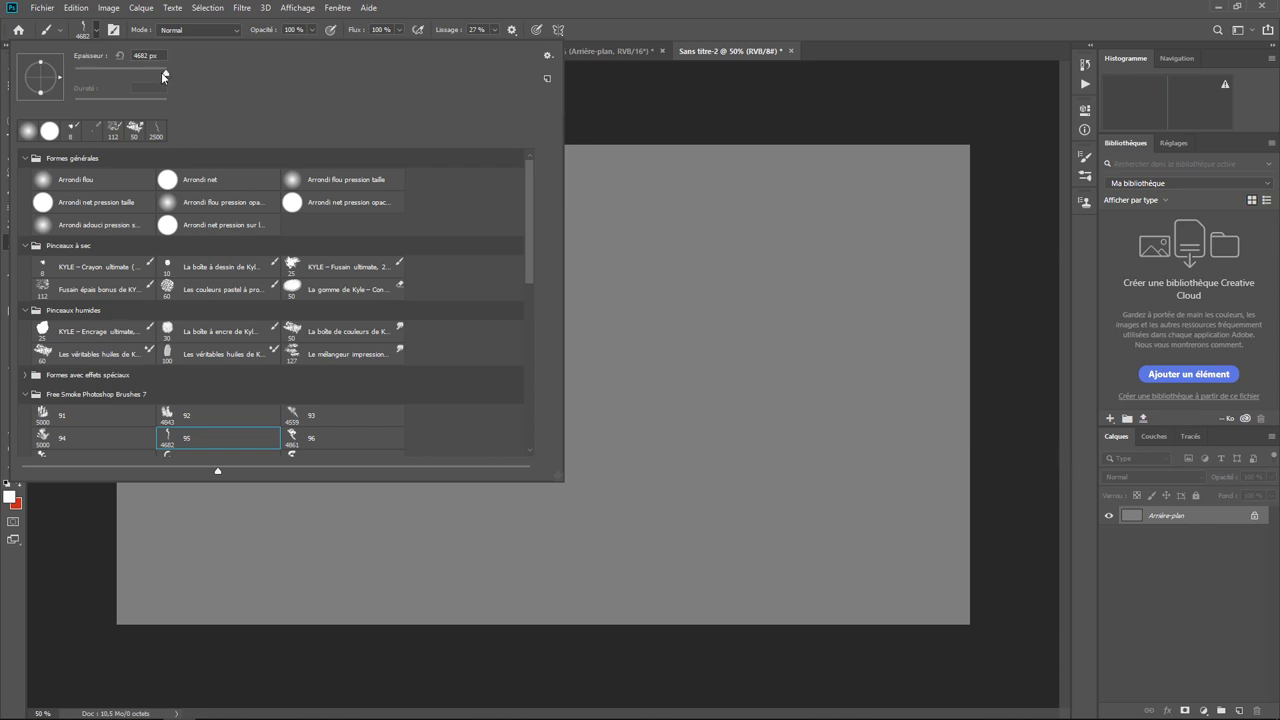
pyautogui.moveTo(125, 75); pyautogui.dragTo(149, 66)
pyautogui.moveTo(152, 70); pyautogui.dragTo(156, 72)
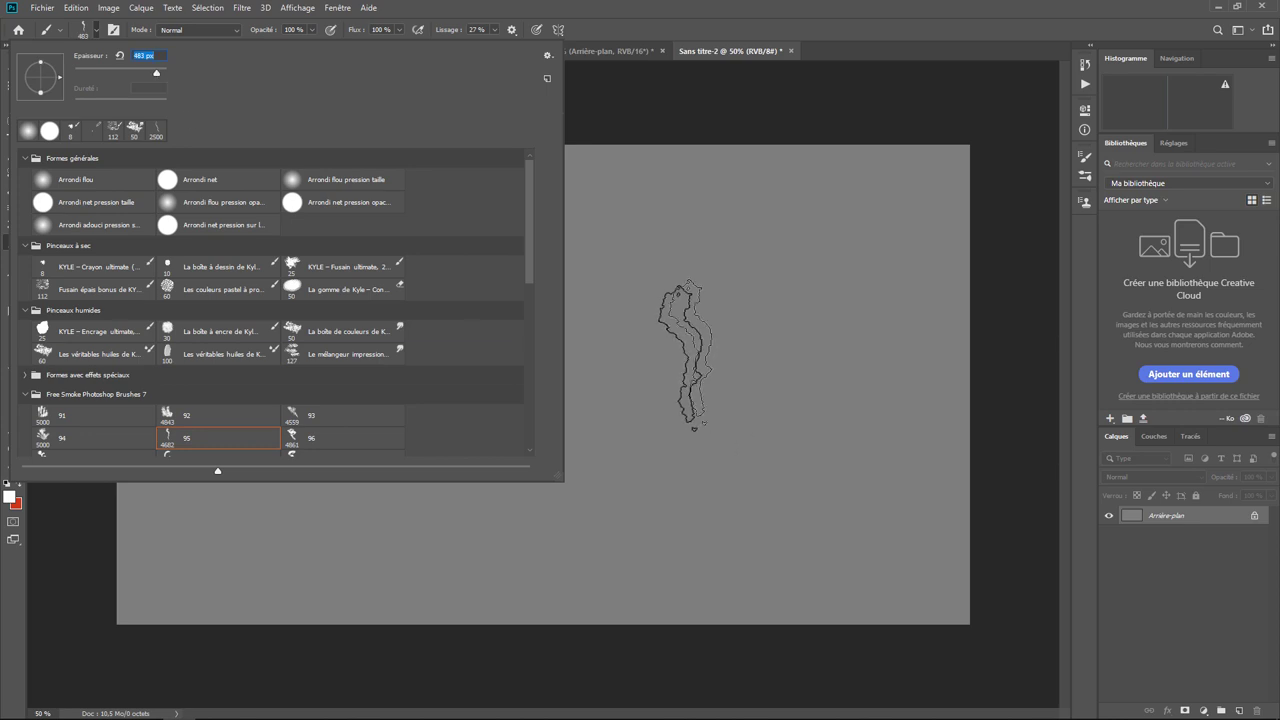
pyautogui.click(680, 360)
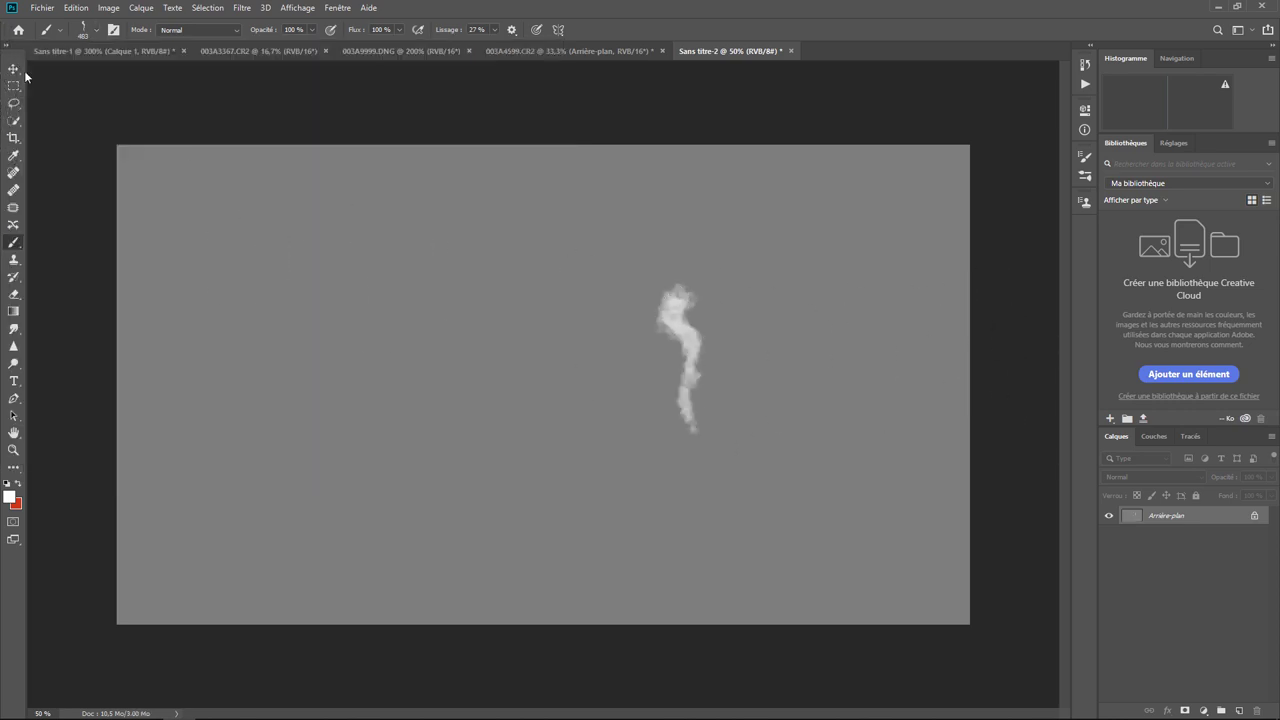
# Rotate the smoke brush tip and stamp a second, tilted wisp to the right.
pyautogui.click(96, 29)
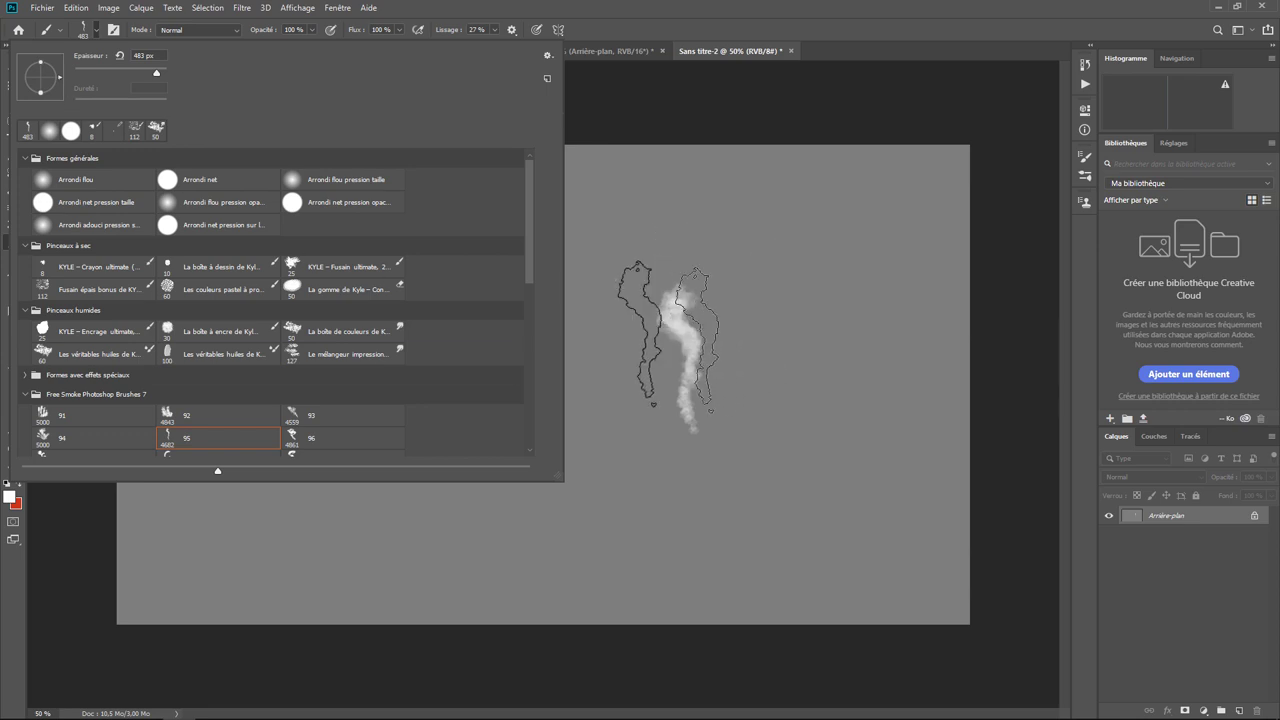
pyautogui.moveTo(62, 78); pyautogui.dragTo(62, 70)
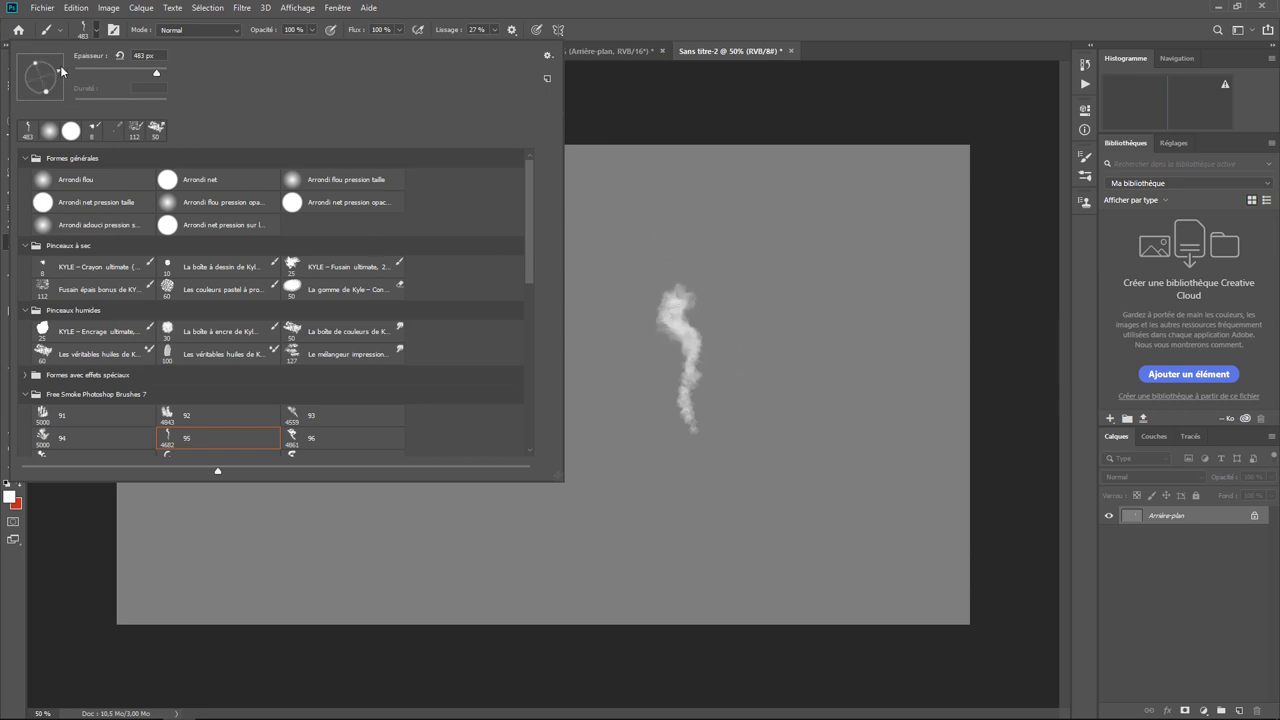
pyautogui.click(809, 331)
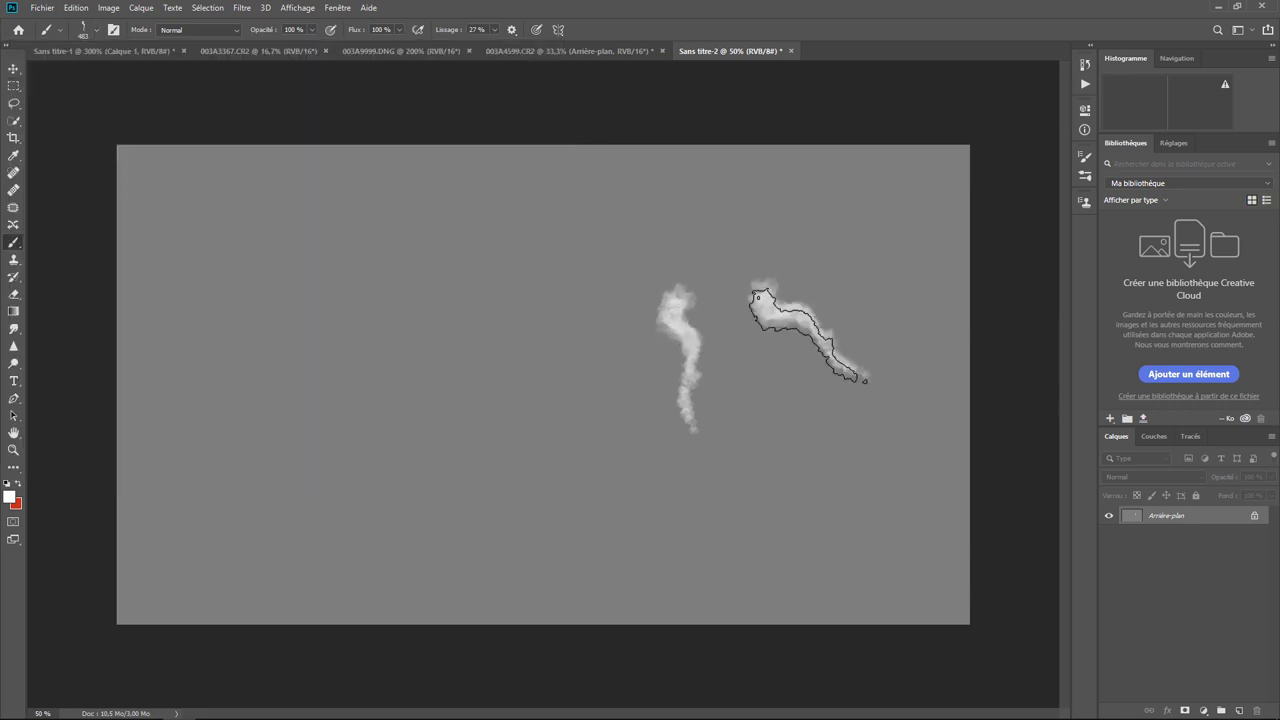
# Rotate the tip again, stamp wisps lower left and lower right, then show Brush Settings.
pyautogui.click(89, 37)
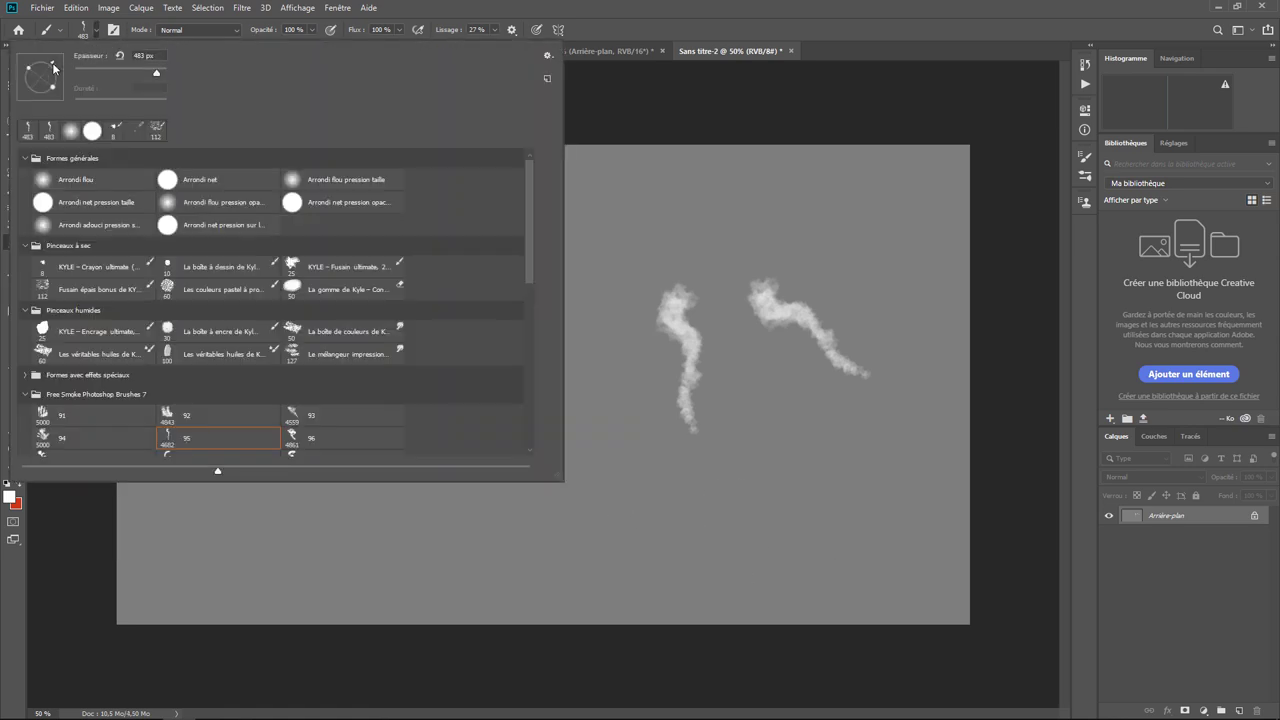
pyautogui.moveTo(52, 97)
pyautogui.mouseDown()
pyautogui.moveTo(36, 62)
pyautogui.moveTo(63, 92)
pyautogui.mouseUp()
pyautogui.click(628, 476)
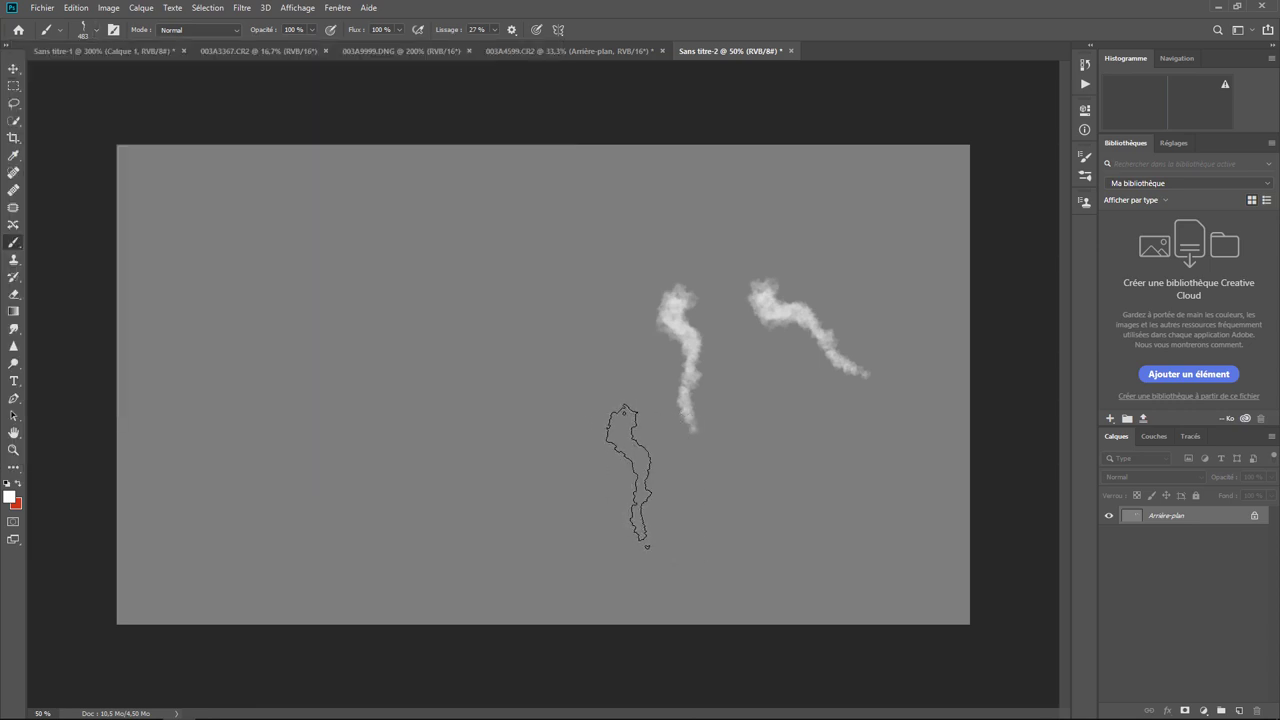
pyautogui.click(97, 30)
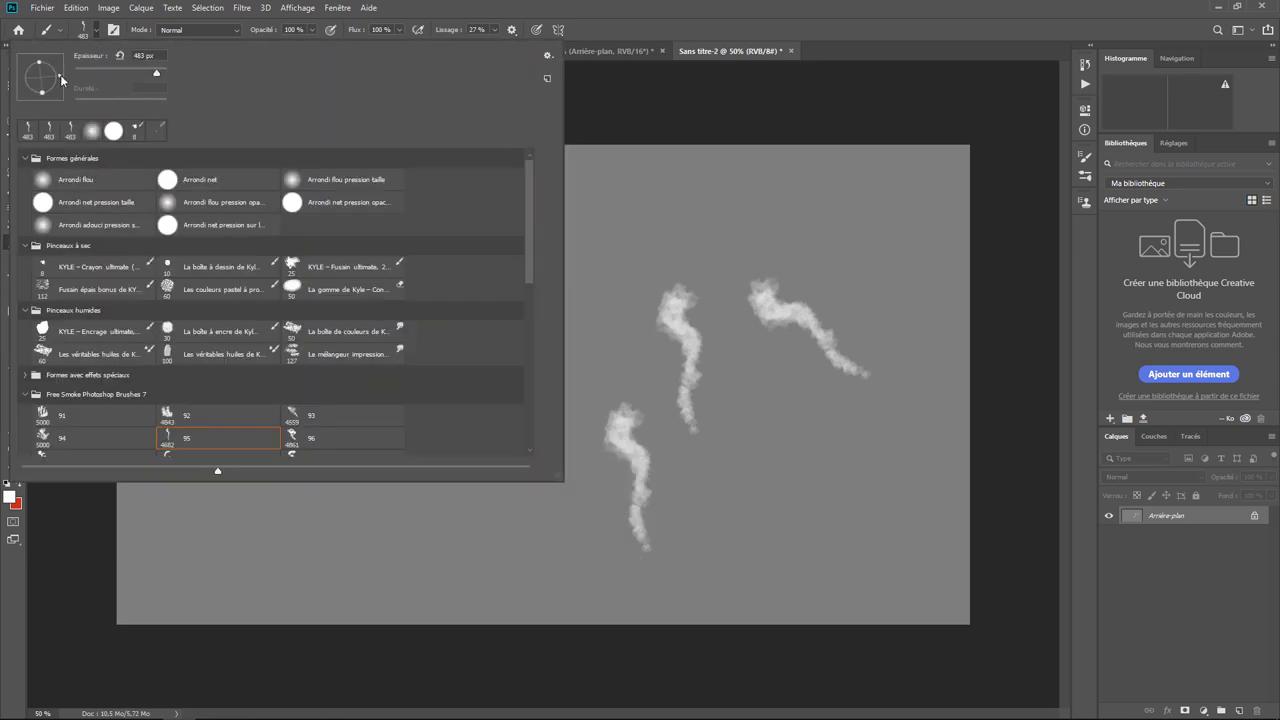
pyautogui.click(783, 475)
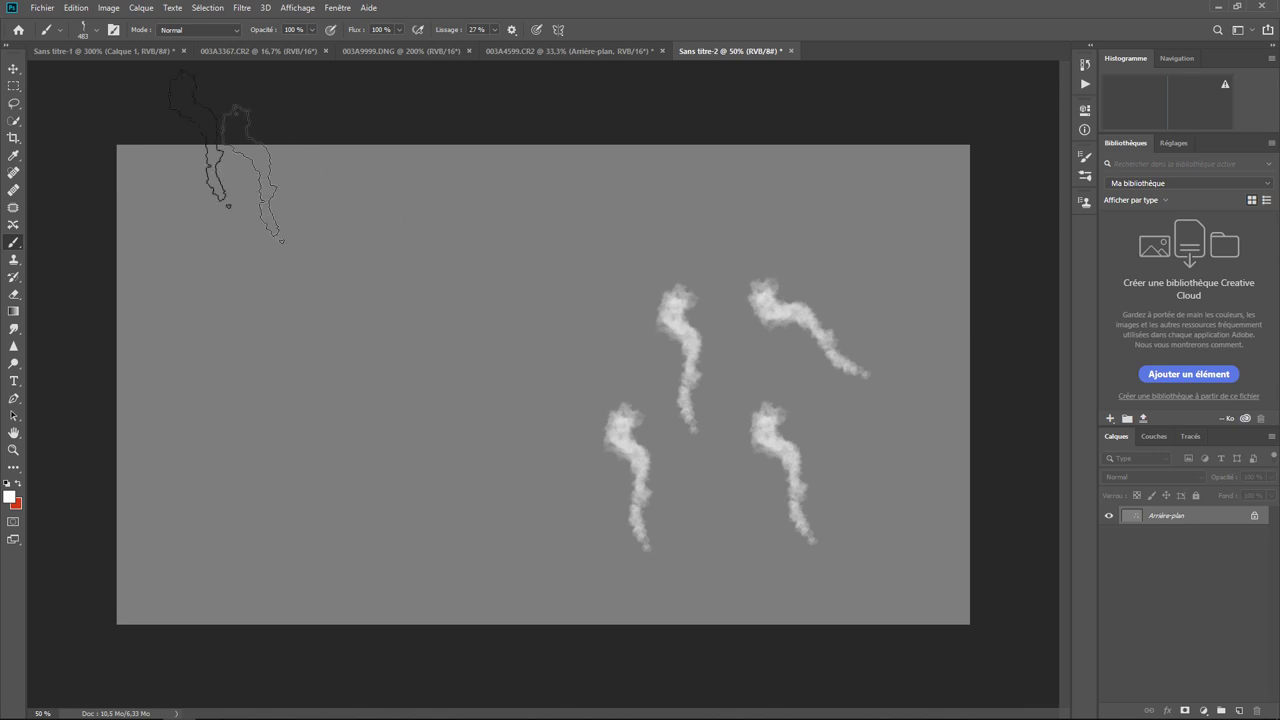
pyautogui.click(115, 31)
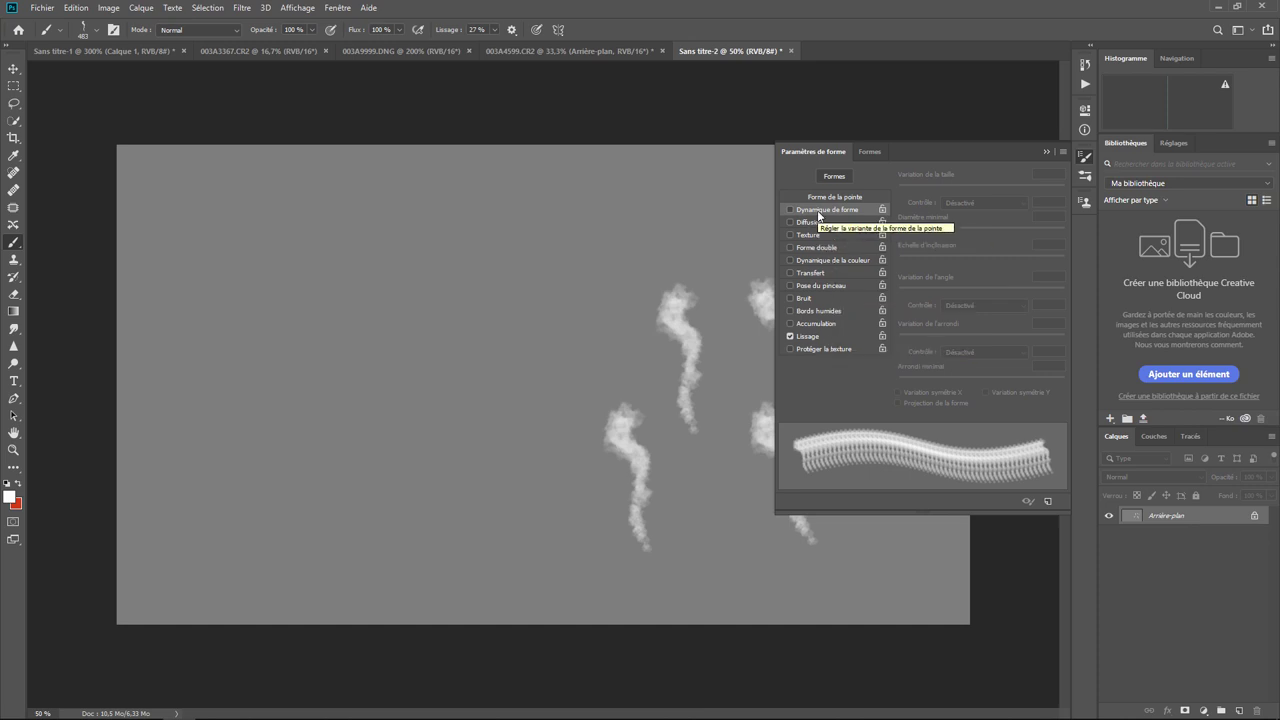
# Enable Dynamique de la couleur for smoke brush 95 and close the shape settings.
pyautogui.click(818, 262)
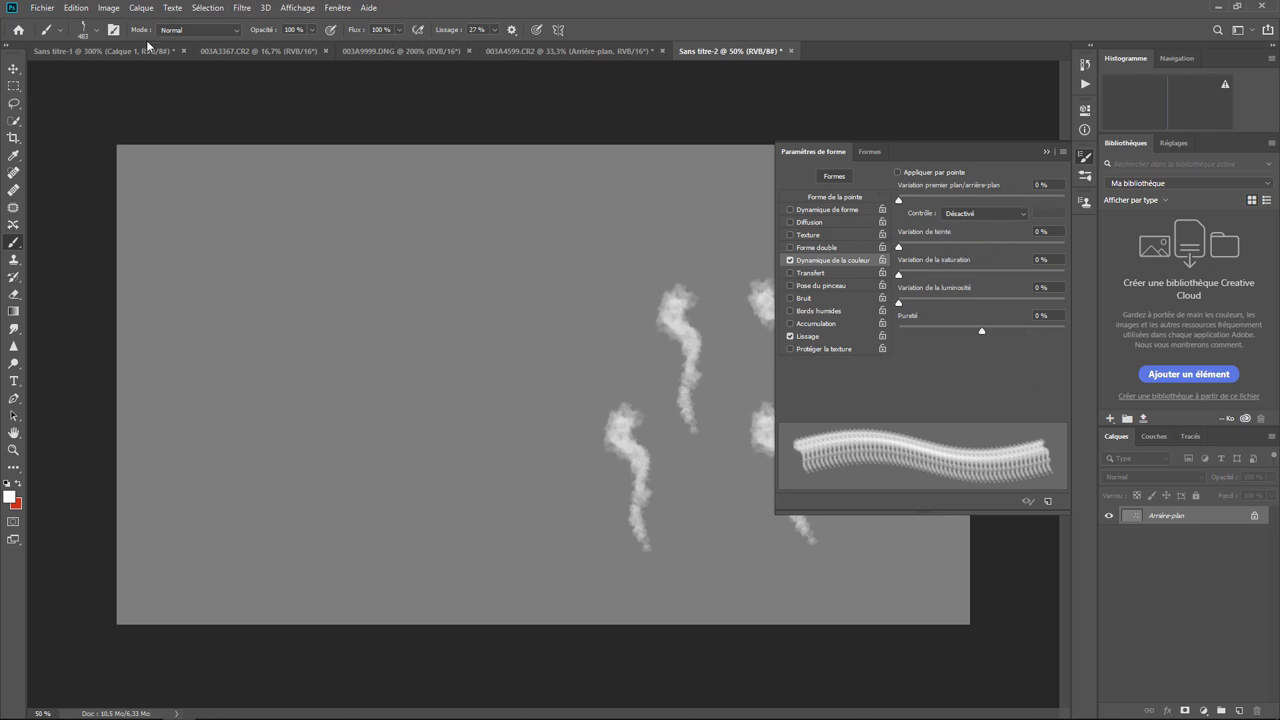
pyautogui.click(113, 31)
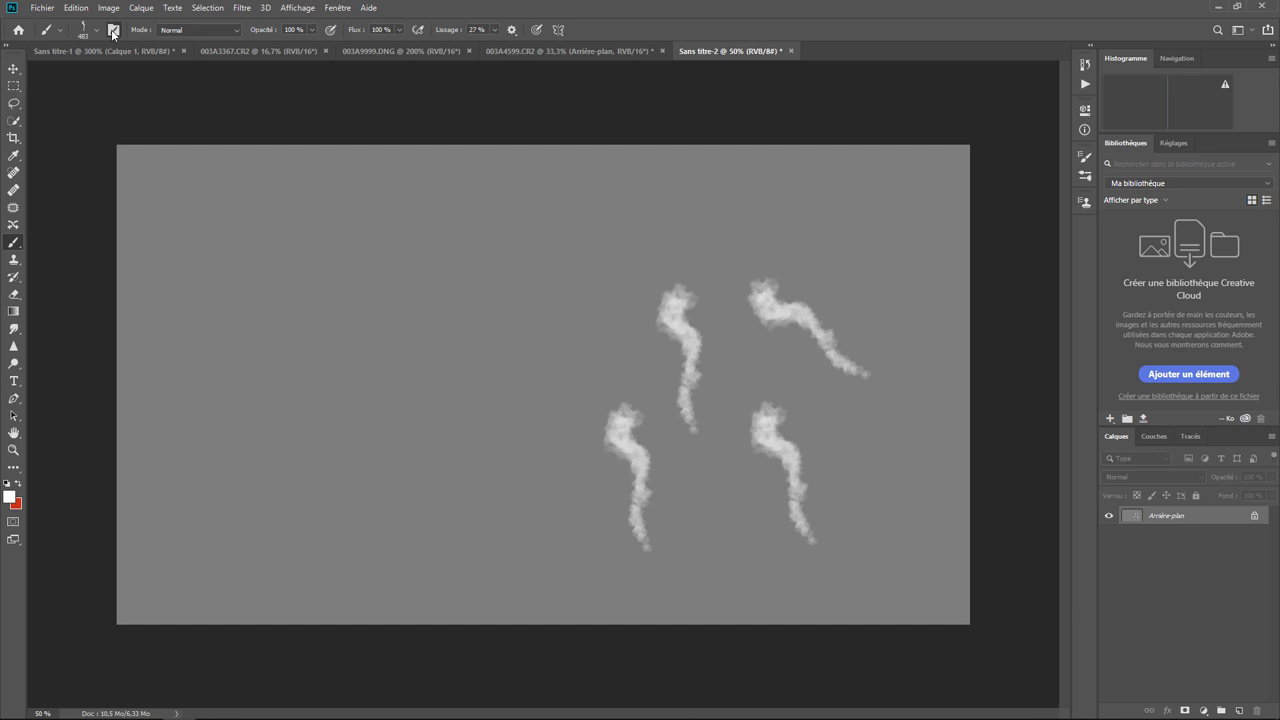
pyautogui.click(113, 31)
pyautogui.click(97, 30)
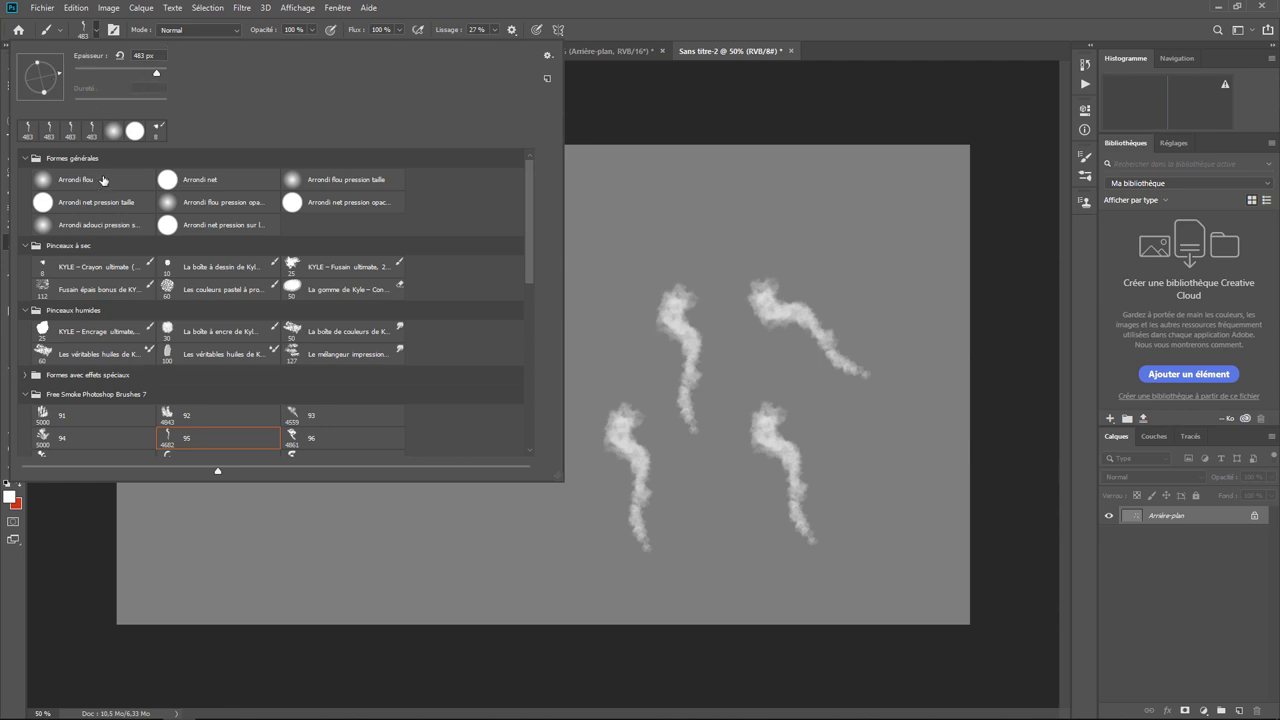
# Switch to a white Arrondi net hard round brush and paint a large blob on the left.
pyautogui.click(202, 182)
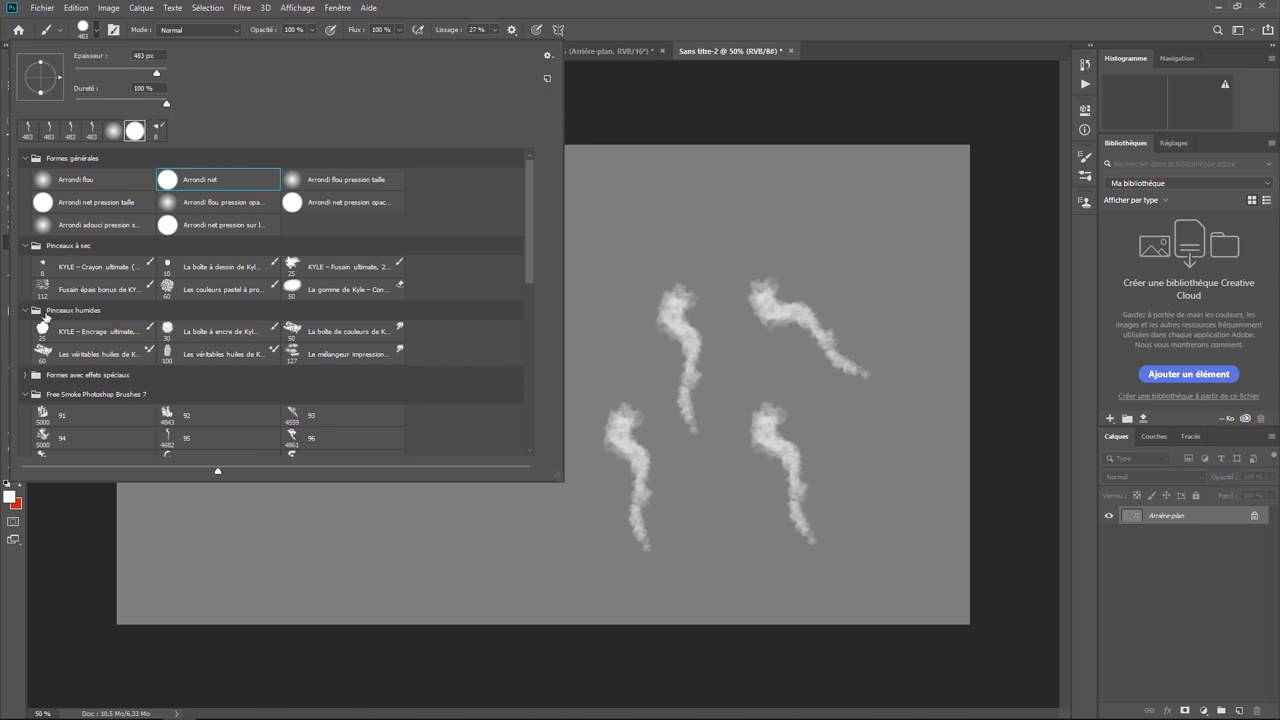
pyautogui.click(10, 497)
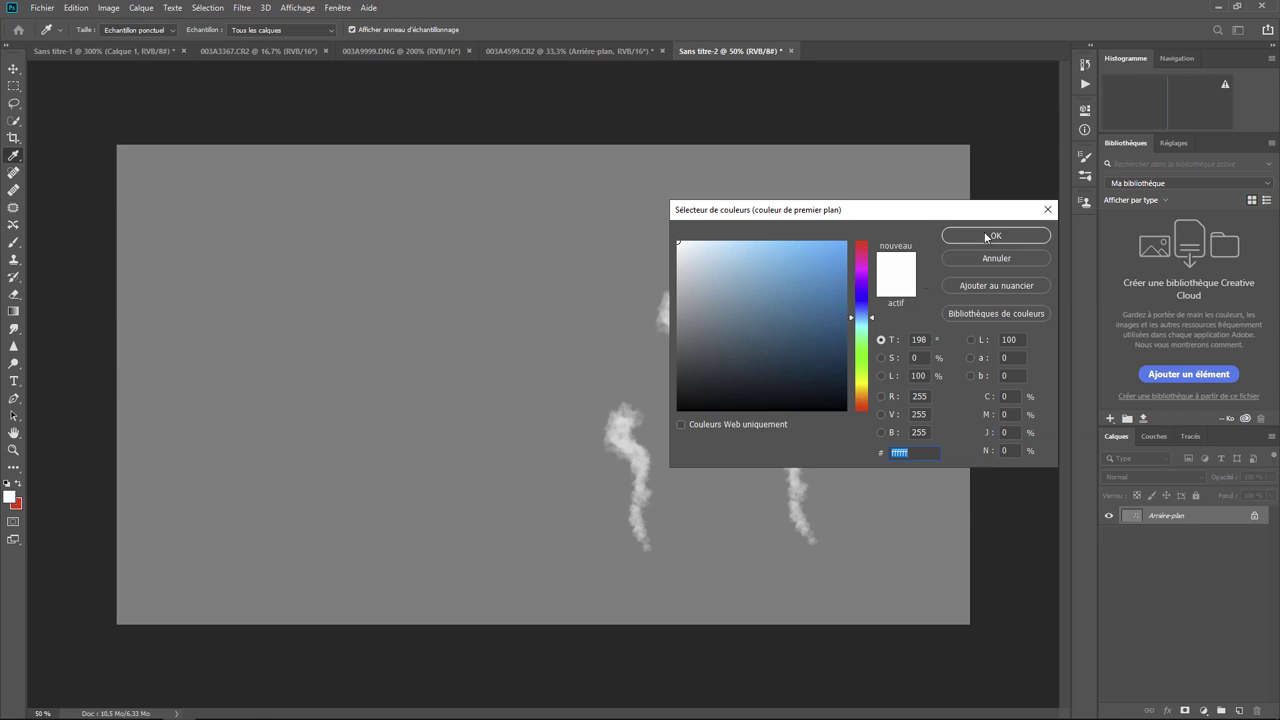
pyautogui.click(986, 236)
pyautogui.press('b')
pyautogui.moveTo(274, 320); pyautogui.dragTo(368, 396)
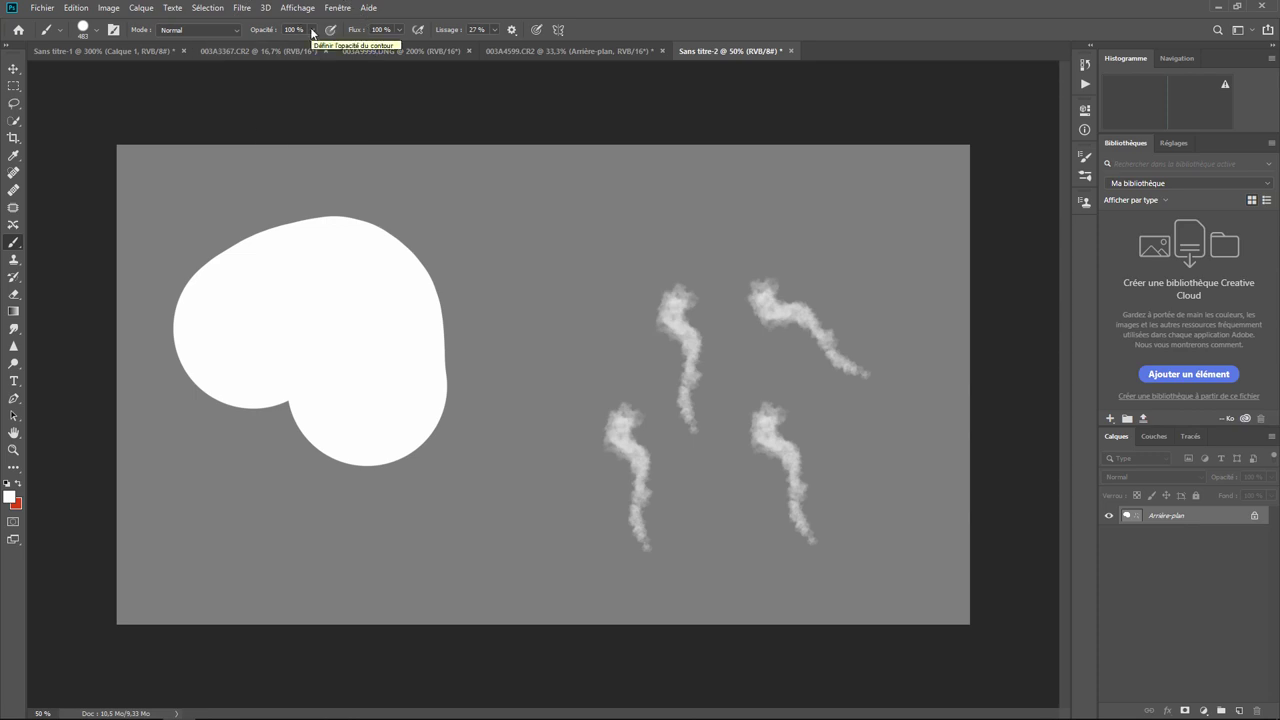
pyautogui.click(399, 30)
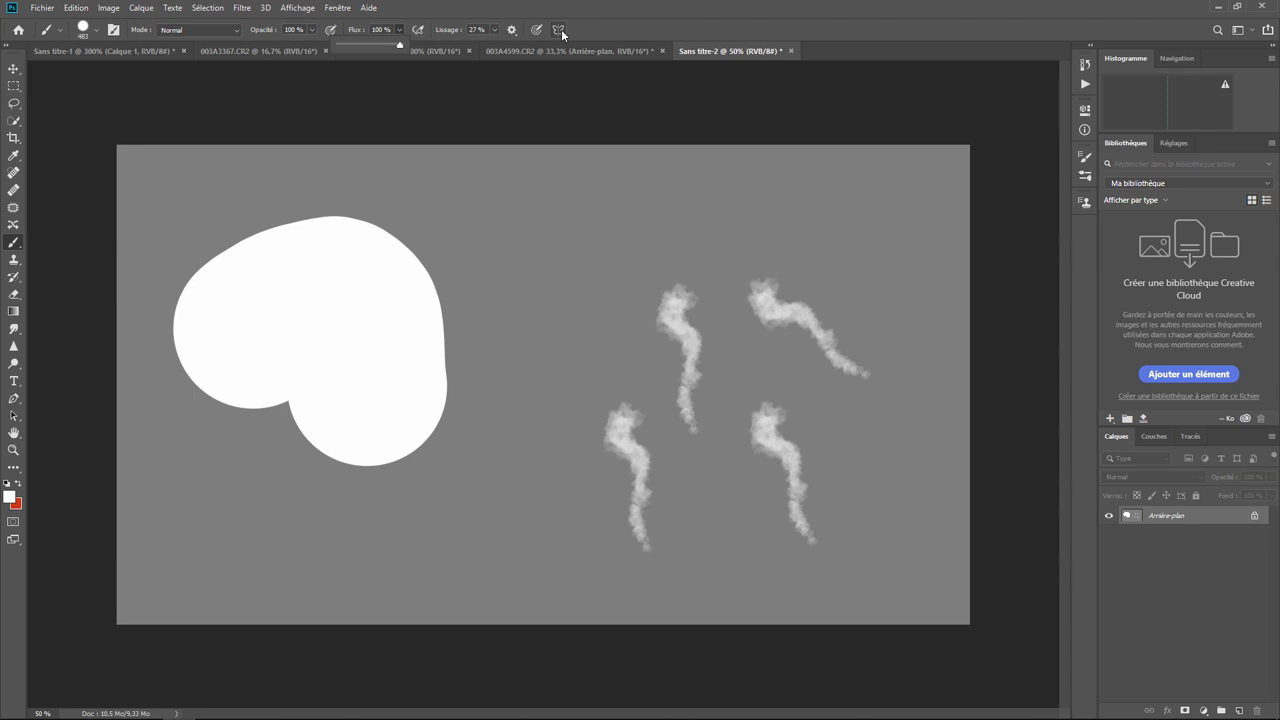
pyautogui.click(97, 32)
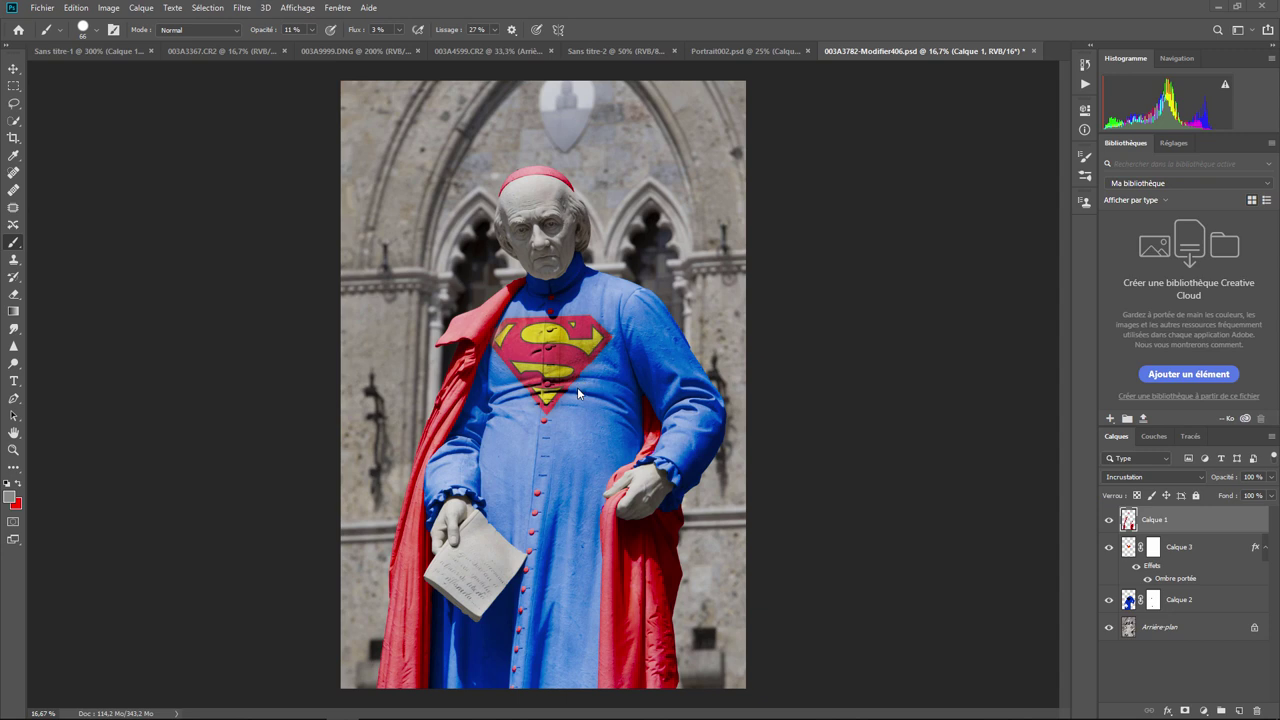
# Show only the Arrière-plan layer in the statue document and zoom in and out.
pyautogui.rightClick(1109, 630)
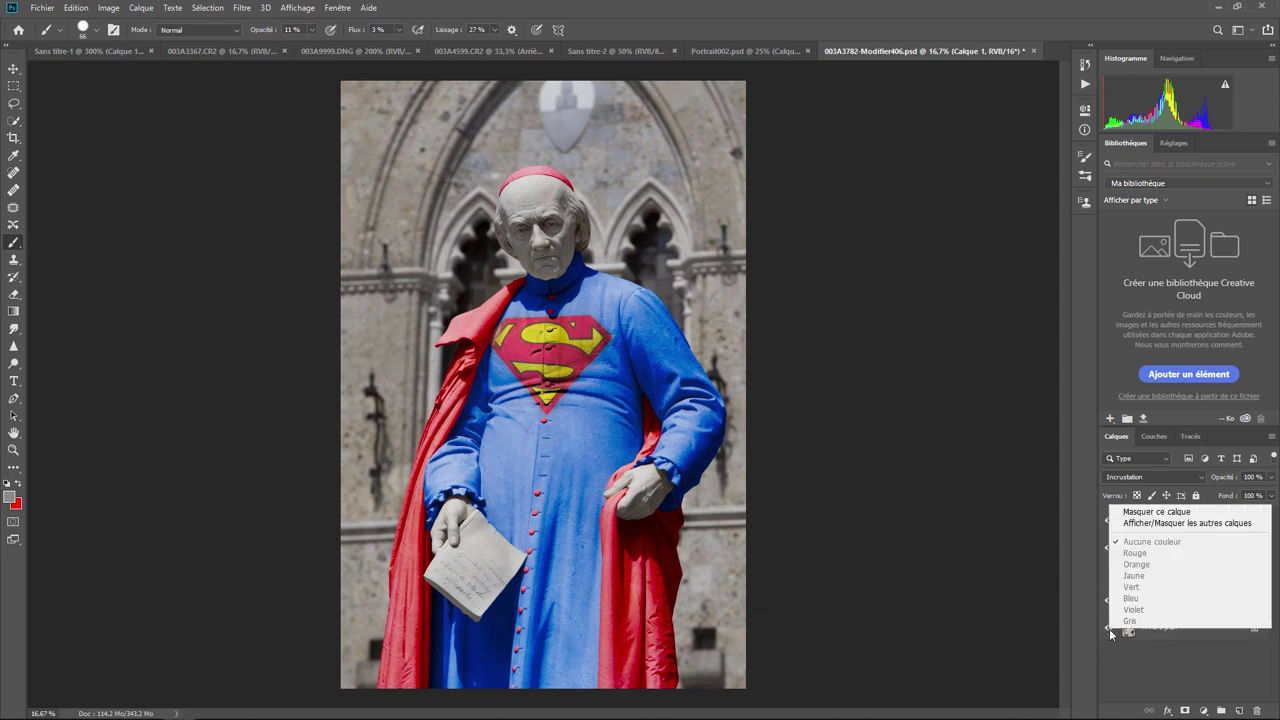
pyautogui.click(1146, 523)
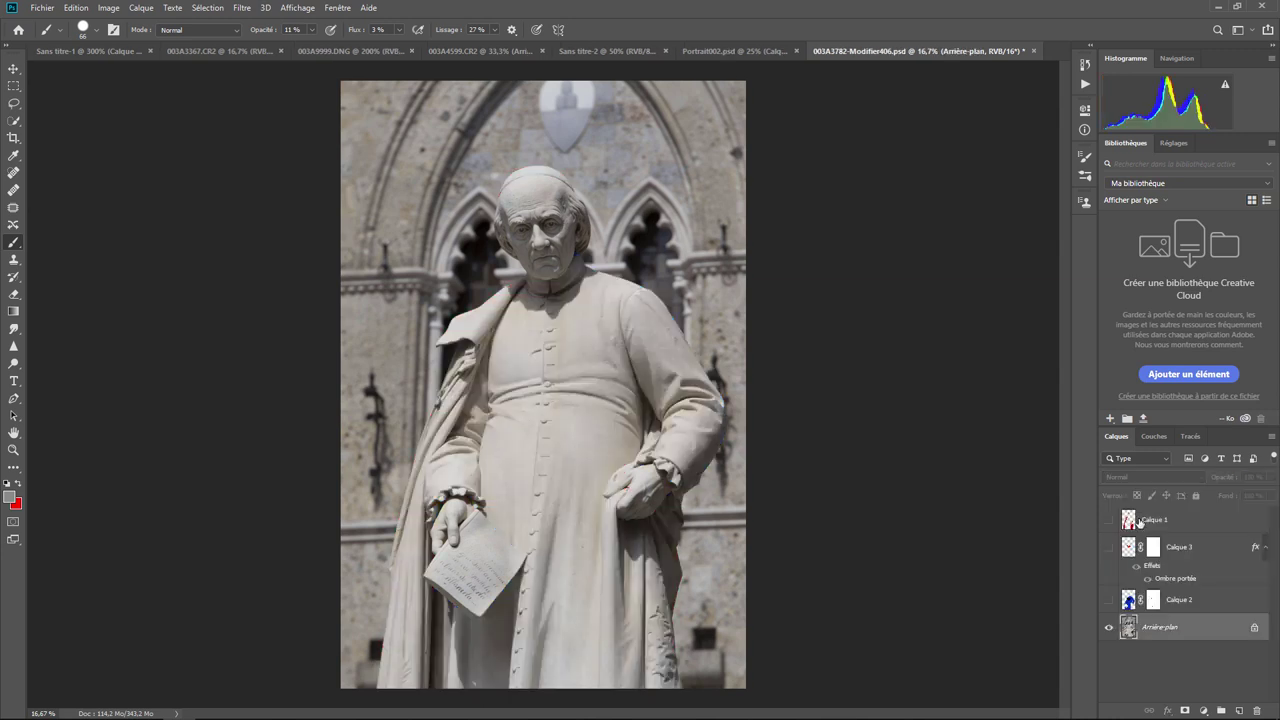
pyautogui.hotkey('ctrl', '+')
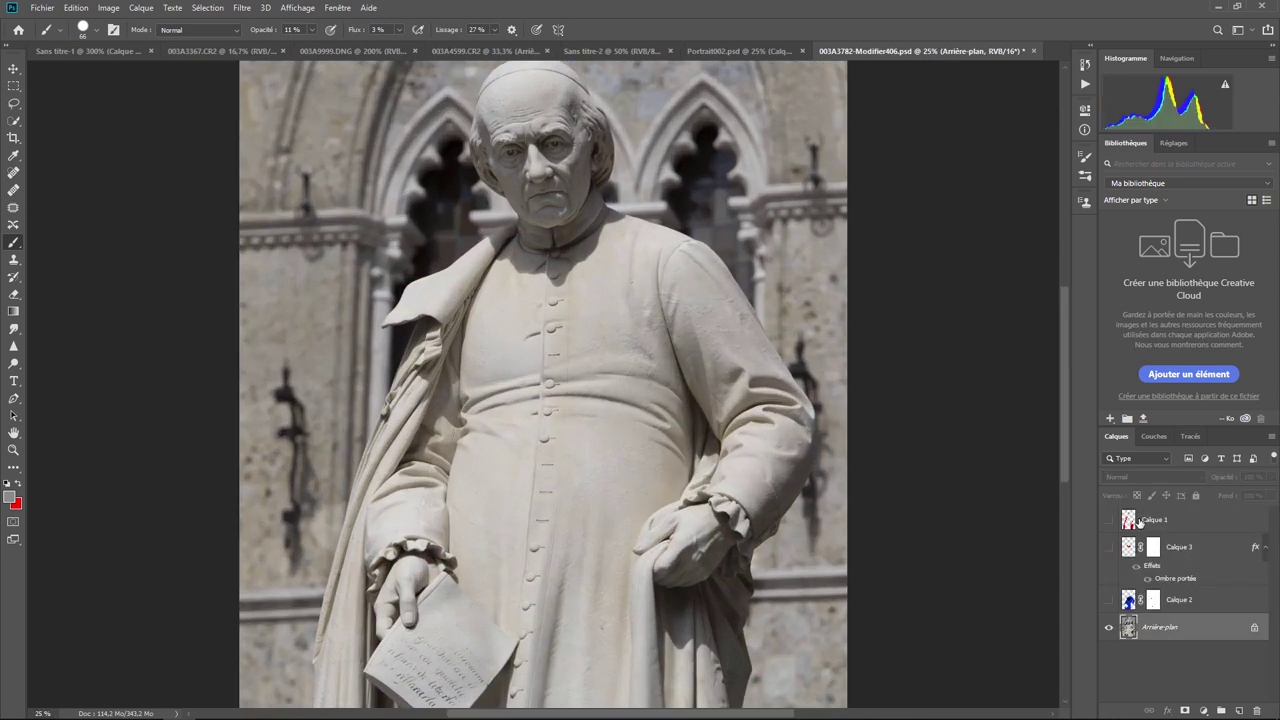
pyautogui.hotkey('ctrl', '-')
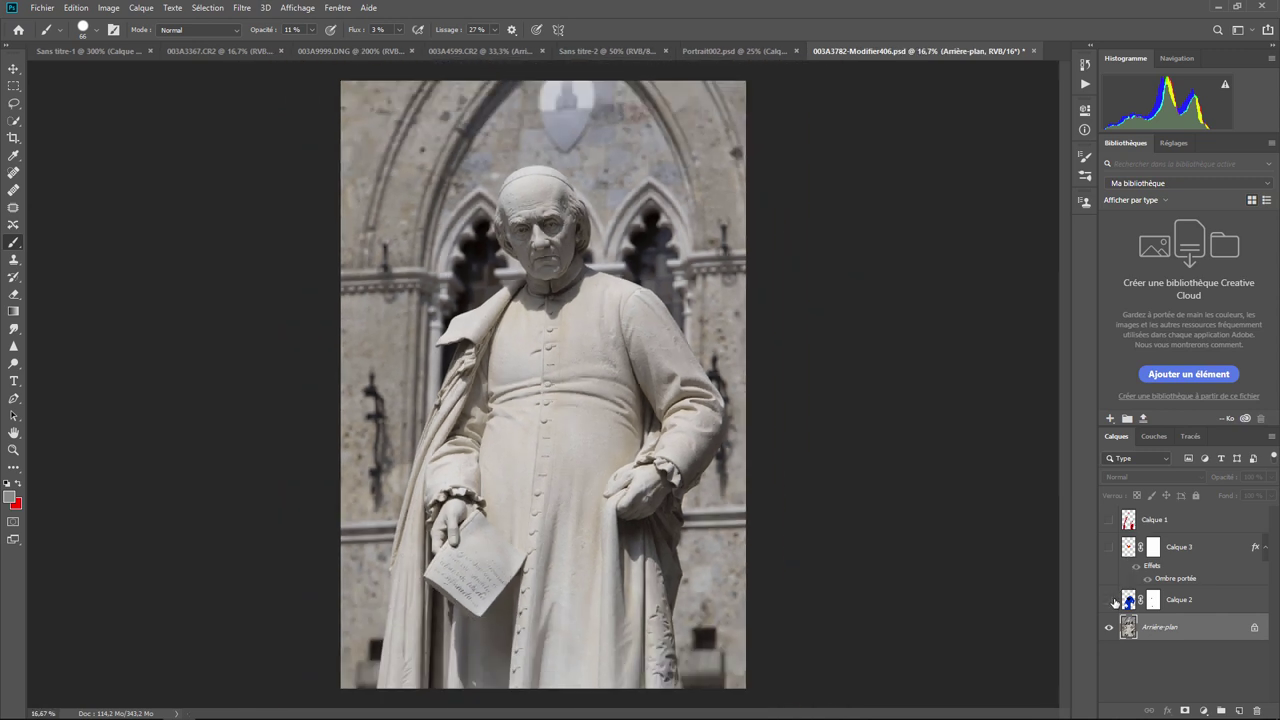
# Reveal Calque 2, Calque 3 and Calque 1, then isolate the red Calque 1.
pyautogui.click(1108, 599)
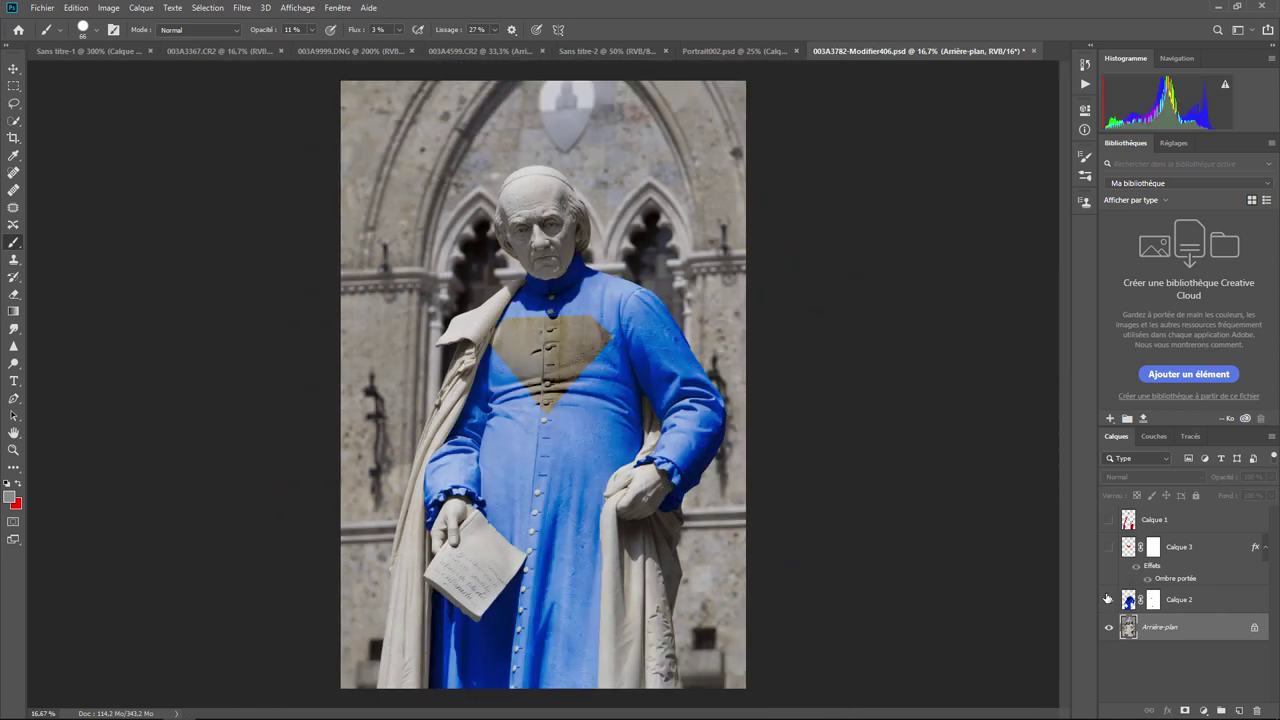
pyautogui.click(1108, 547)
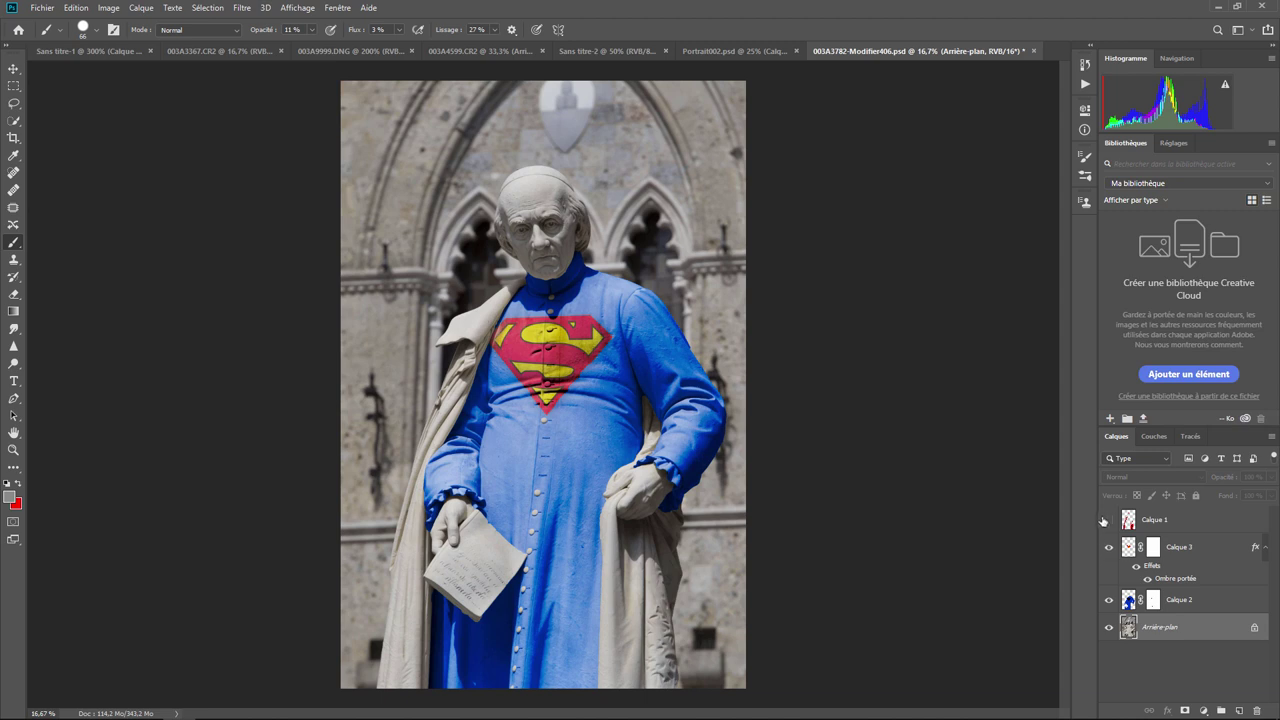
pyautogui.click(1108, 520)
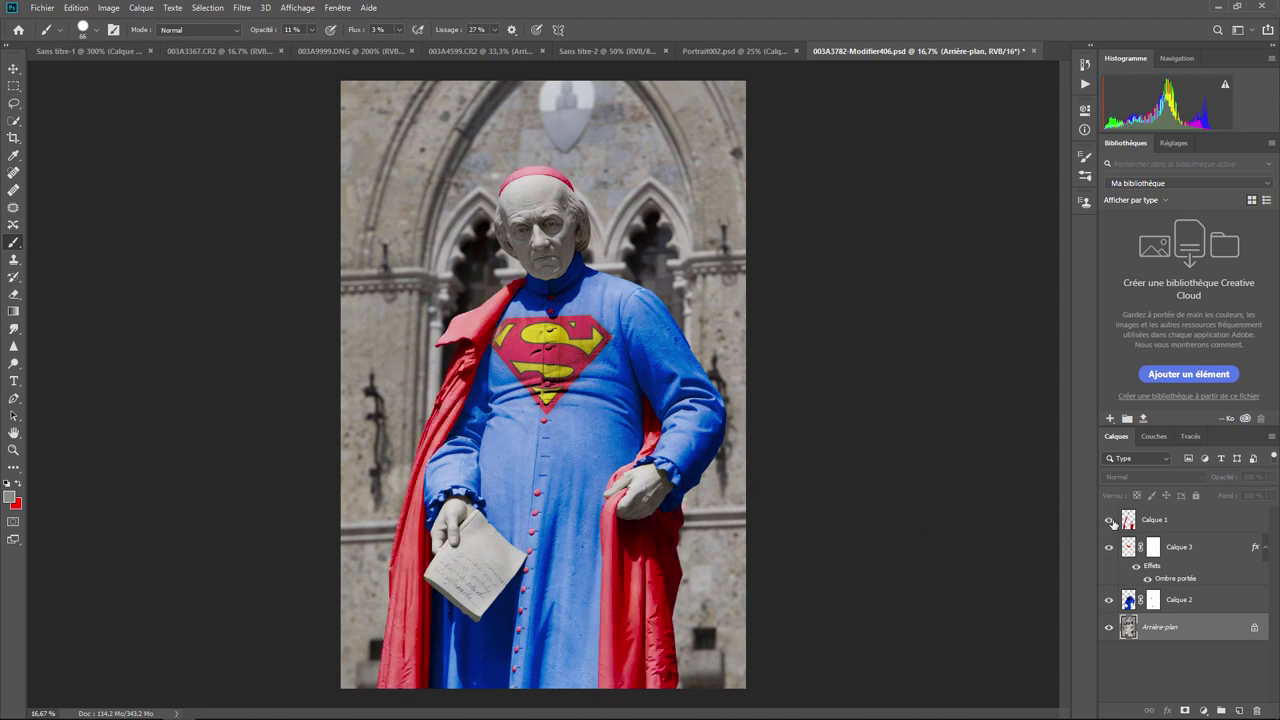
pyautogui.rightClick(1108, 520)
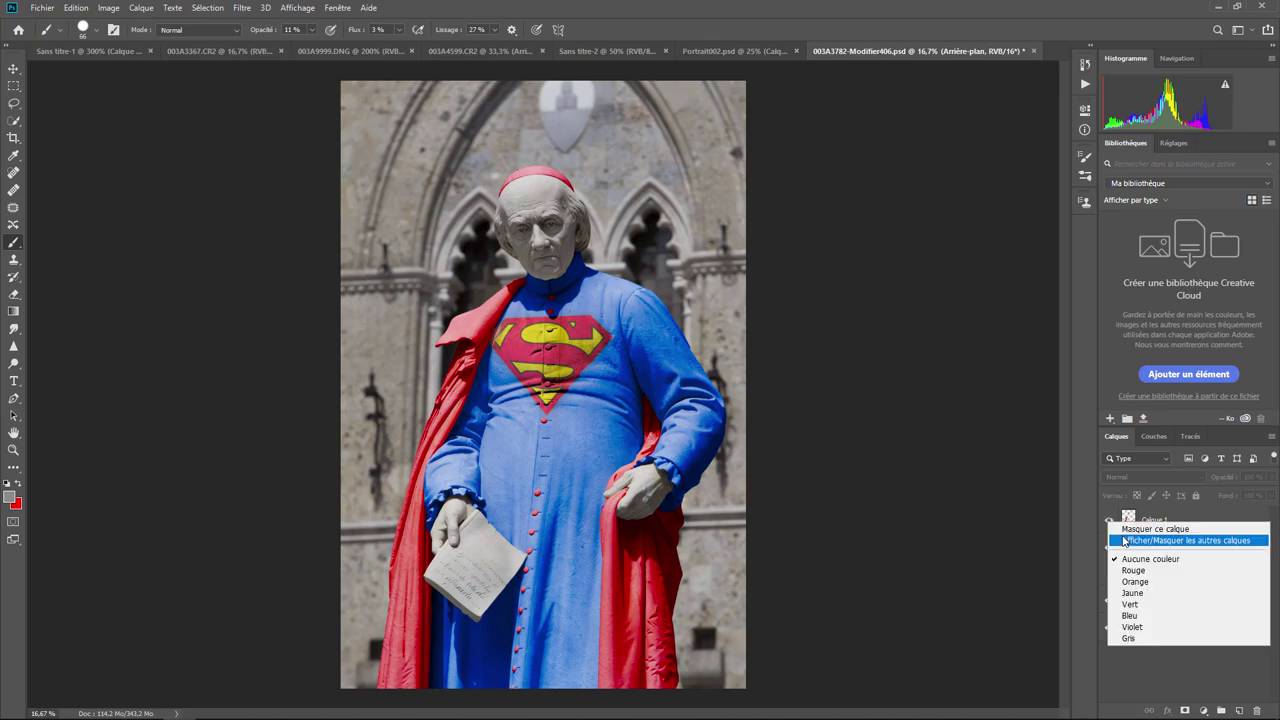
pyautogui.click(1150, 537)
# Zoom out on the statue document to see all of the red paint.
pyautogui.scroll(2, 660, 456)
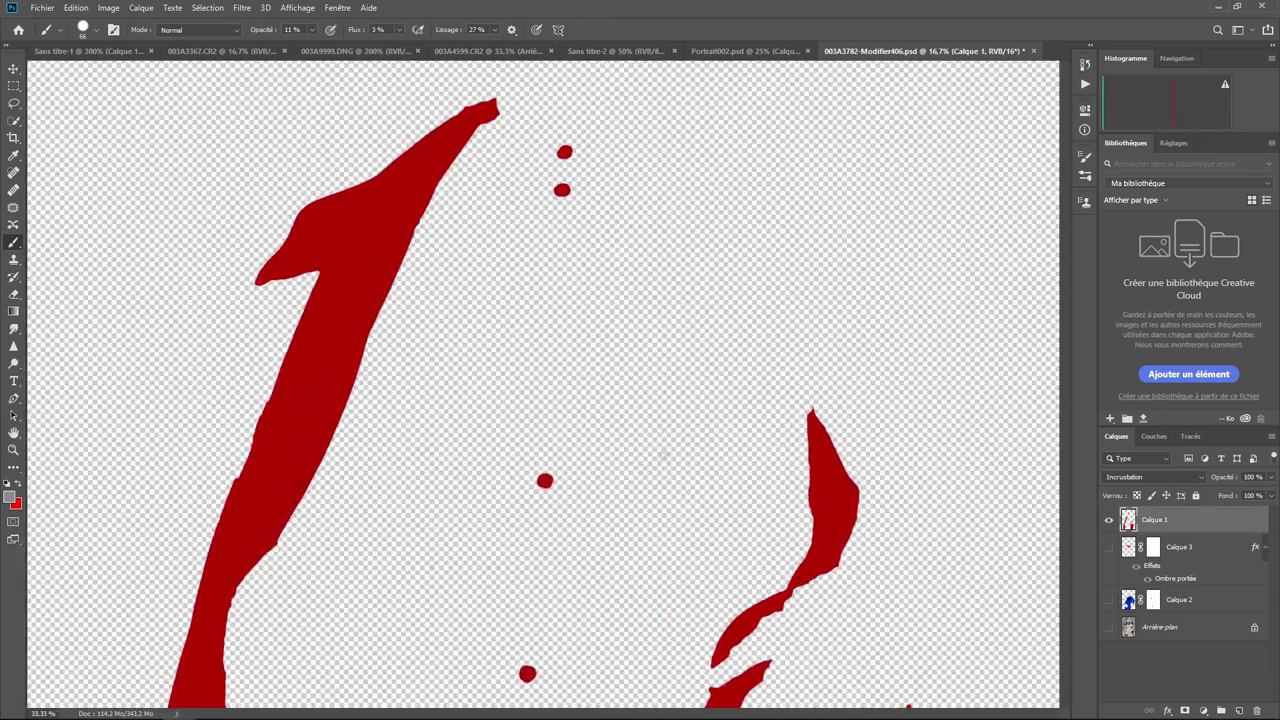
pyautogui.scroll(2, 660, 456)
pyautogui.scroll(2, 662, 457)
pyautogui.scroll(-3, 583, 582)
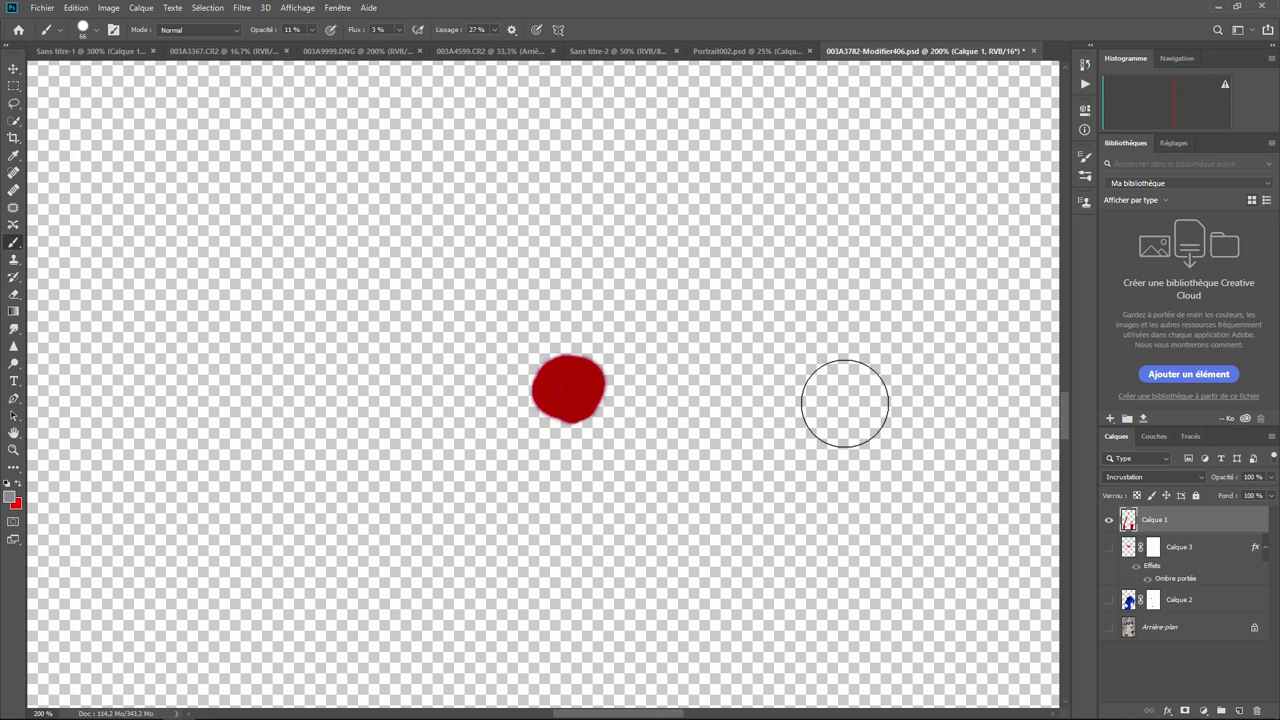
pyautogui.hotkey('ctrl', '-')
pyautogui.hotkey('ctrl', '-')
pyautogui.hotkey('ctrl', '-')
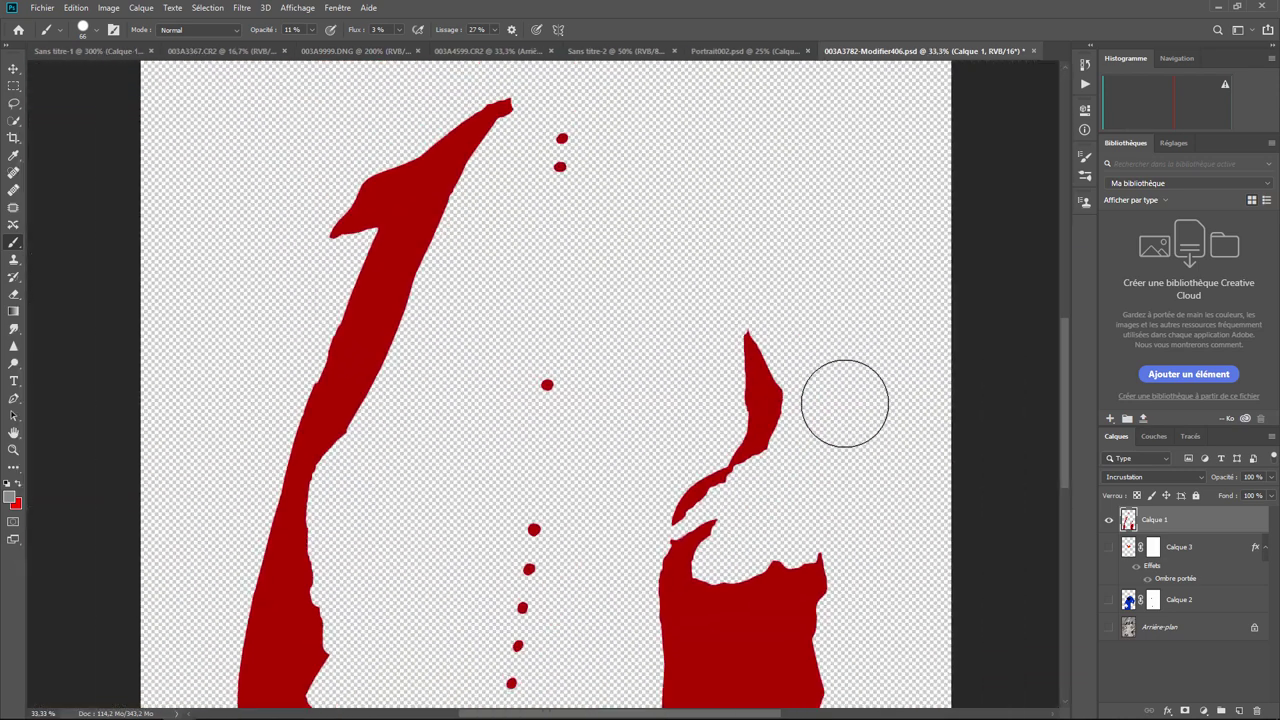
pyautogui.hotkey('ctrl', '-')
pyautogui.hotkey('ctrl', '-')
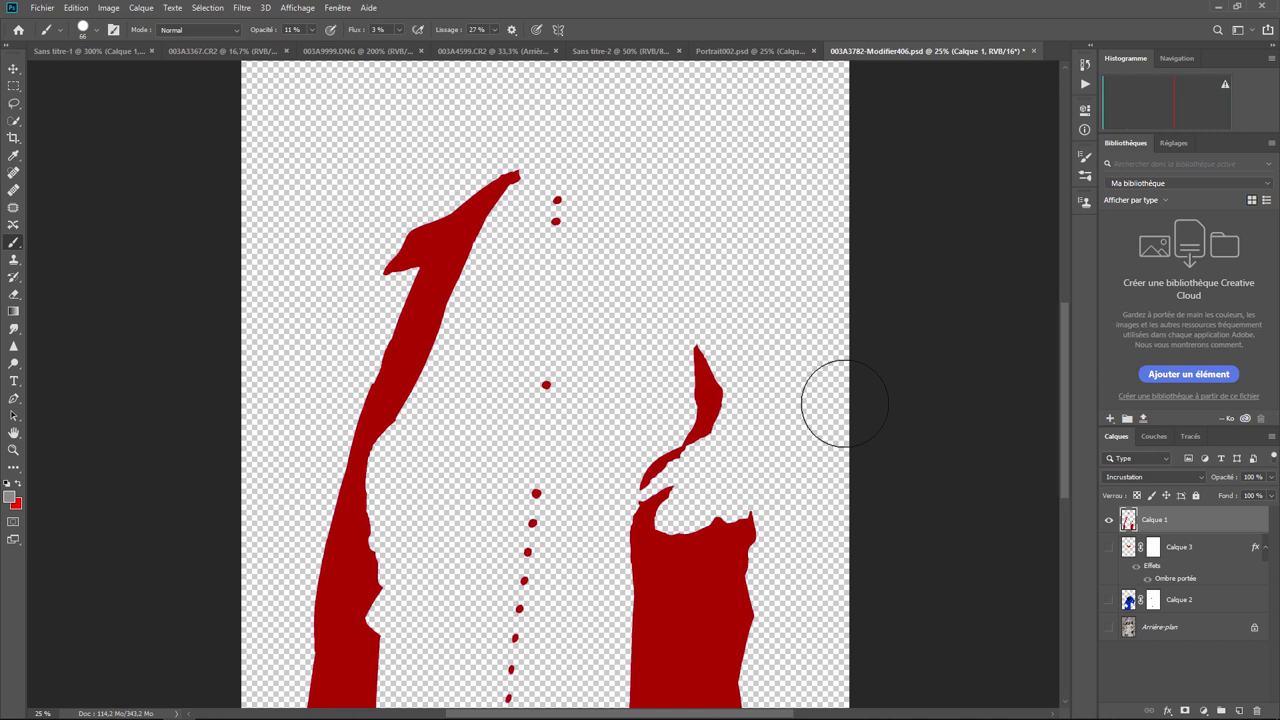
pyautogui.hotkey('ctrl', '-')
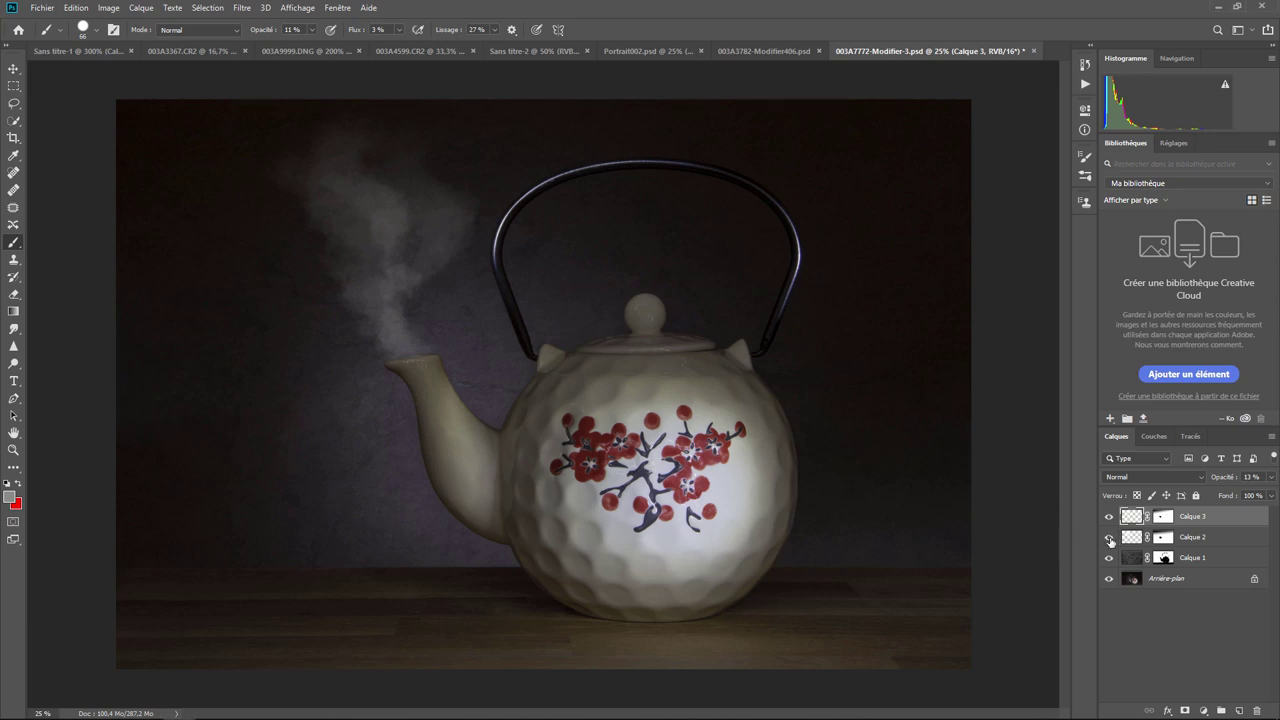
pyautogui.click(1109, 538)
pyautogui.click(1109, 517)
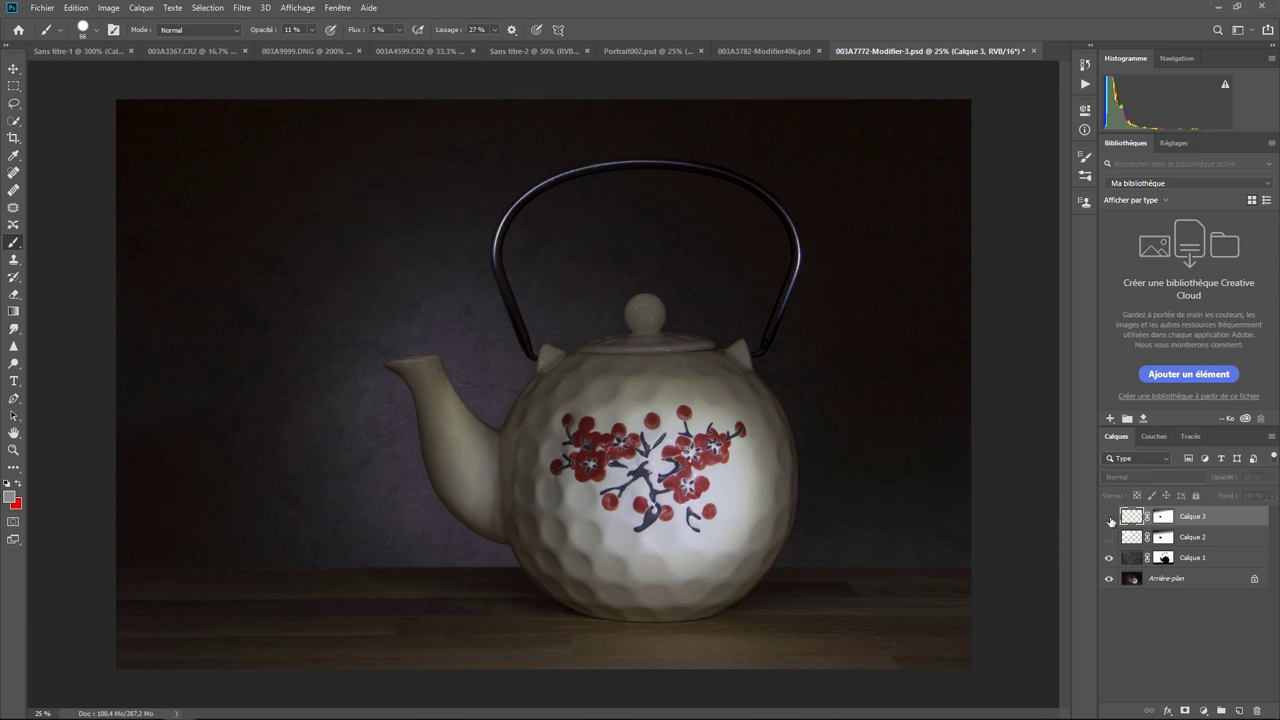
pyautogui.click(1109, 538)
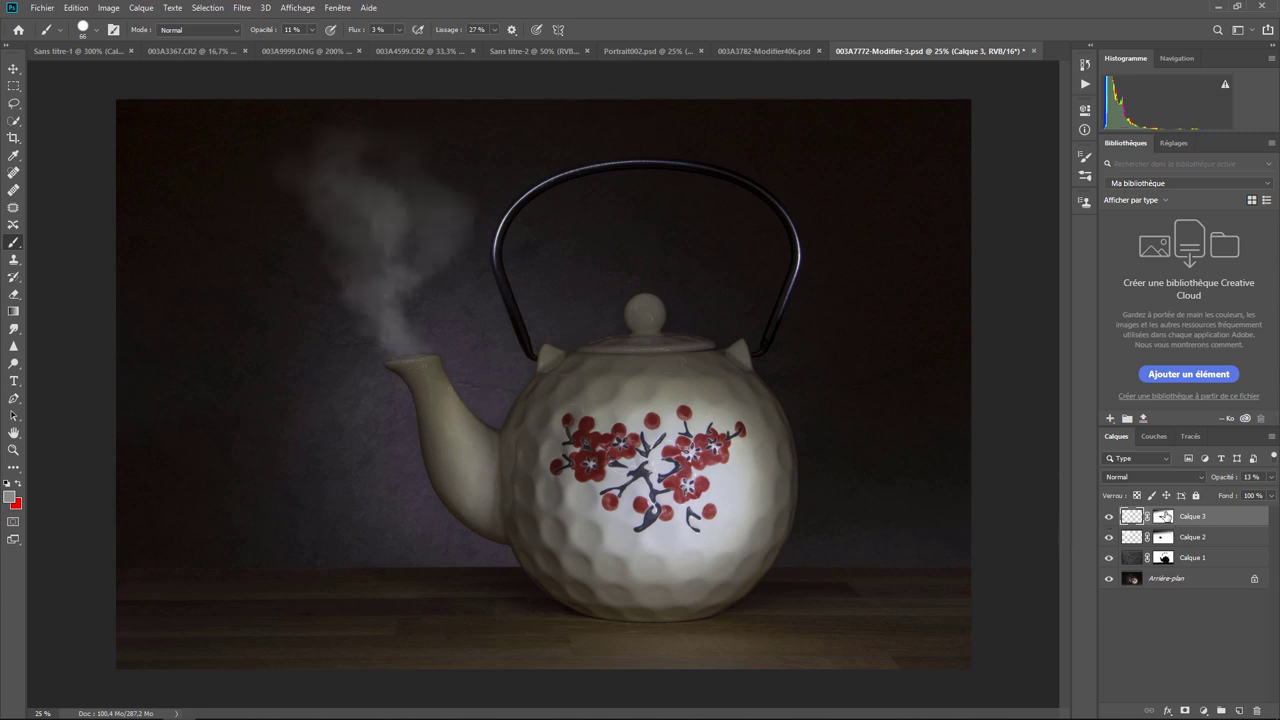
pyautogui.hotkey('ctrl', '+')
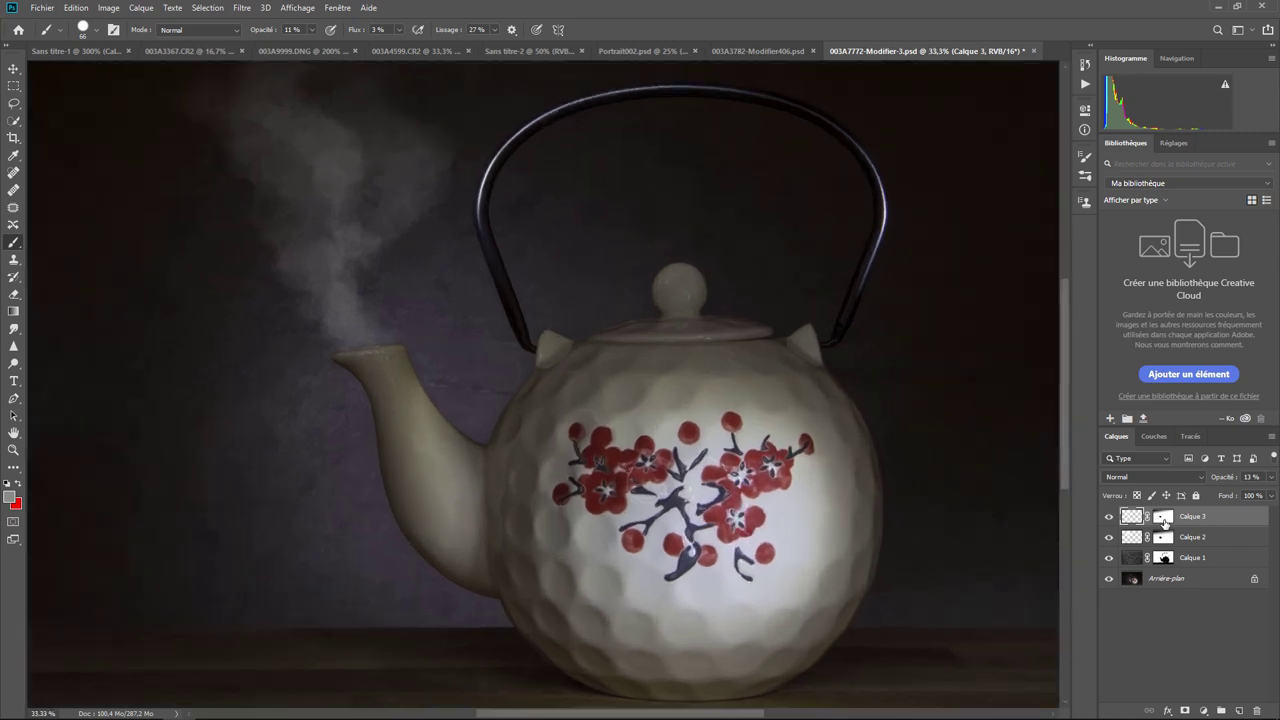
pyautogui.hotkey('ctrl', '+')
pyautogui.moveTo(984, 499)
pyautogui.mouseDown()
pyautogui.moveTo(763, 437)
pyautogui.moveTo(1006, 557)
pyautogui.mouseUp()
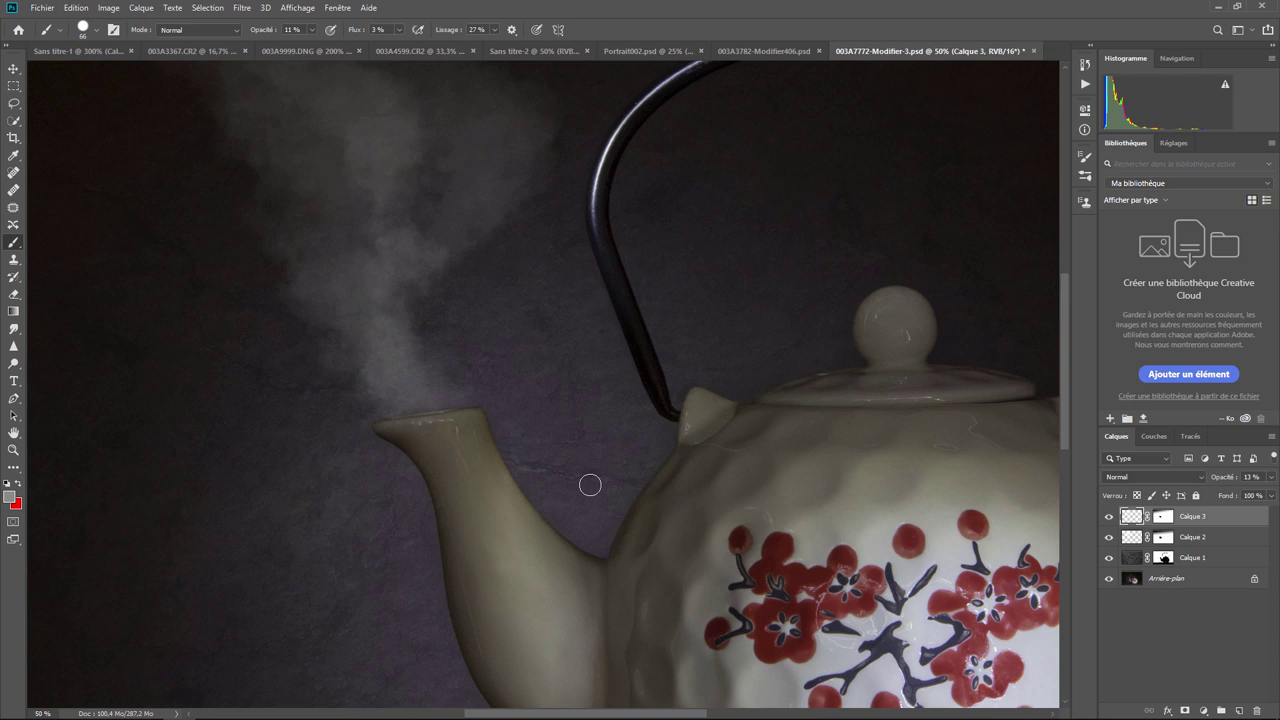
# Zoom back out with Ctrl+- to view the whole teapot.
pyautogui.hotkey('ctrl', '-')
pyautogui.hotkey('ctrl', '-')
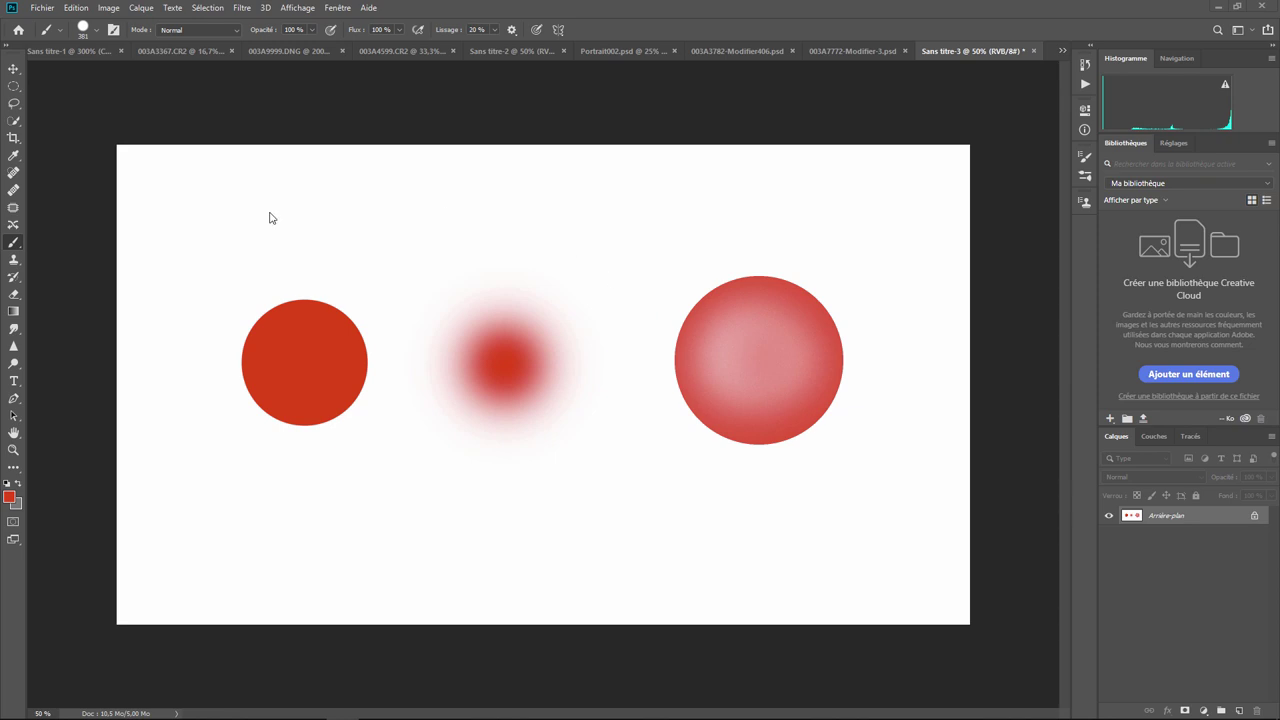
# Create a new document from the default 2560 × 1440 px white preset.
pyautogui.click(42, 9)
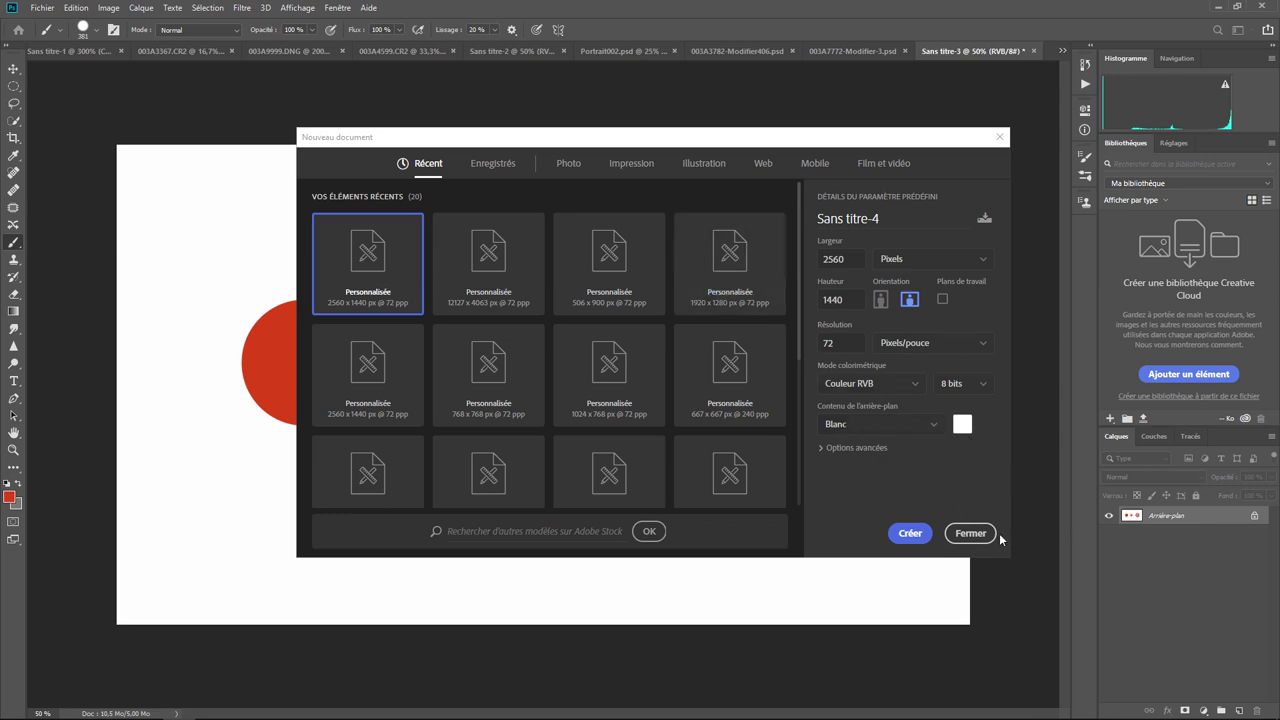
pyautogui.click(910, 533)
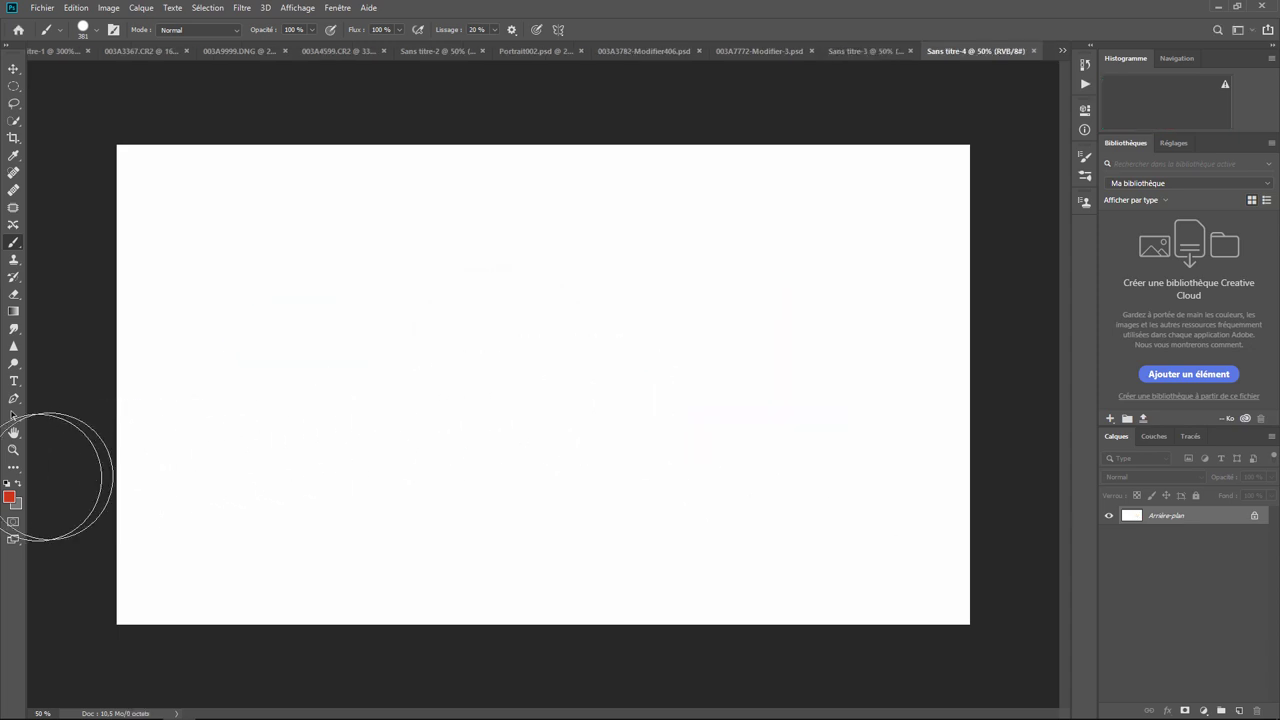
# Set the foreground to red and the brush to 381 px Arrondi net at 100% hardness.
pyautogui.click(9, 498)
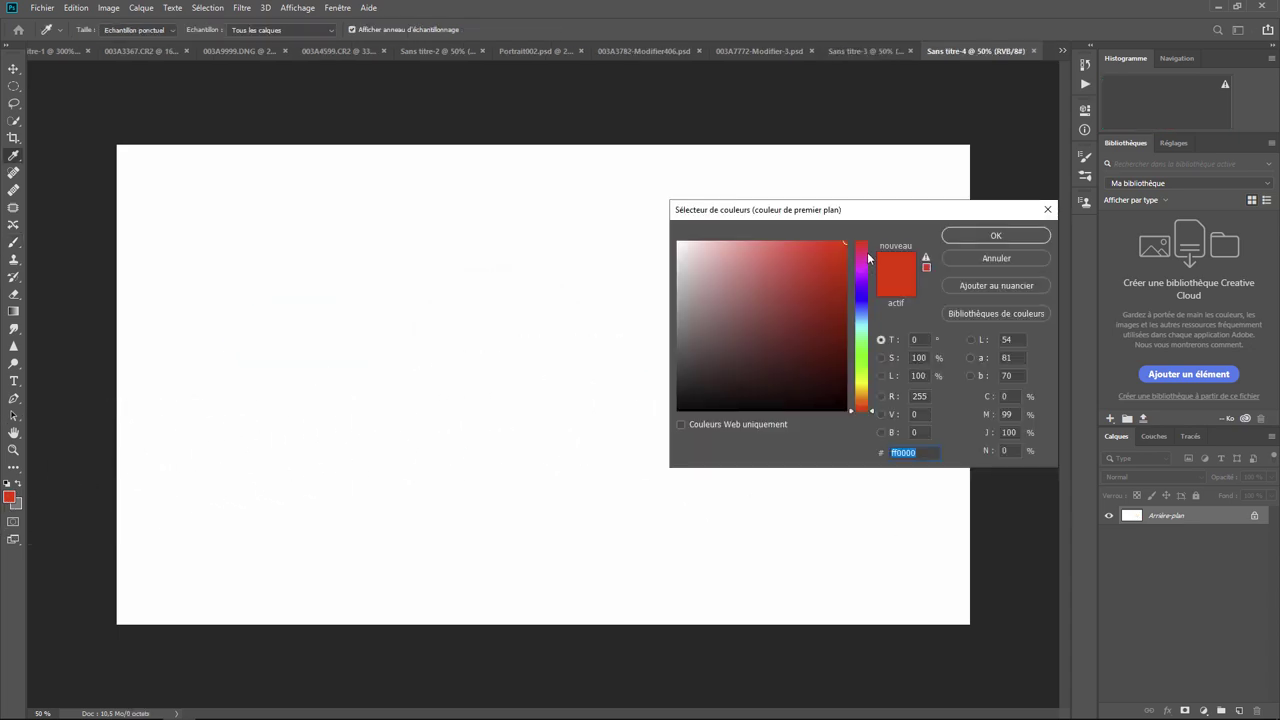
pyautogui.click(996, 235)
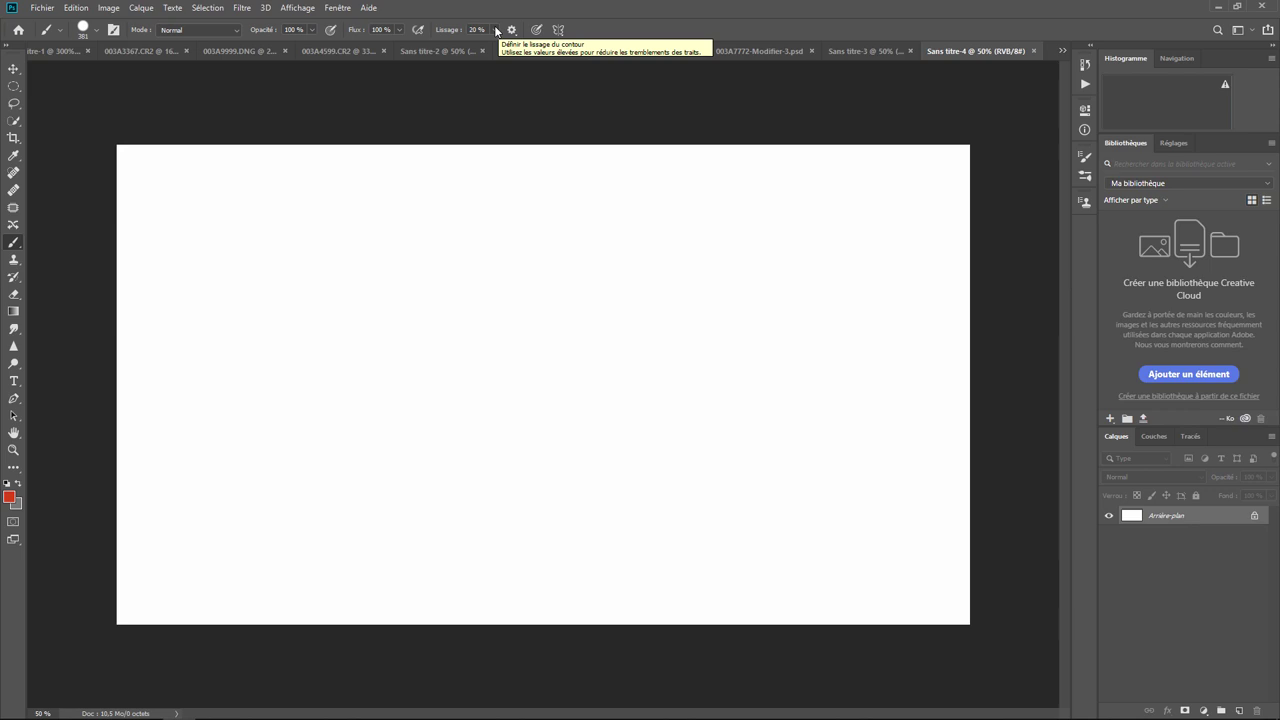
pyautogui.click(96, 30)
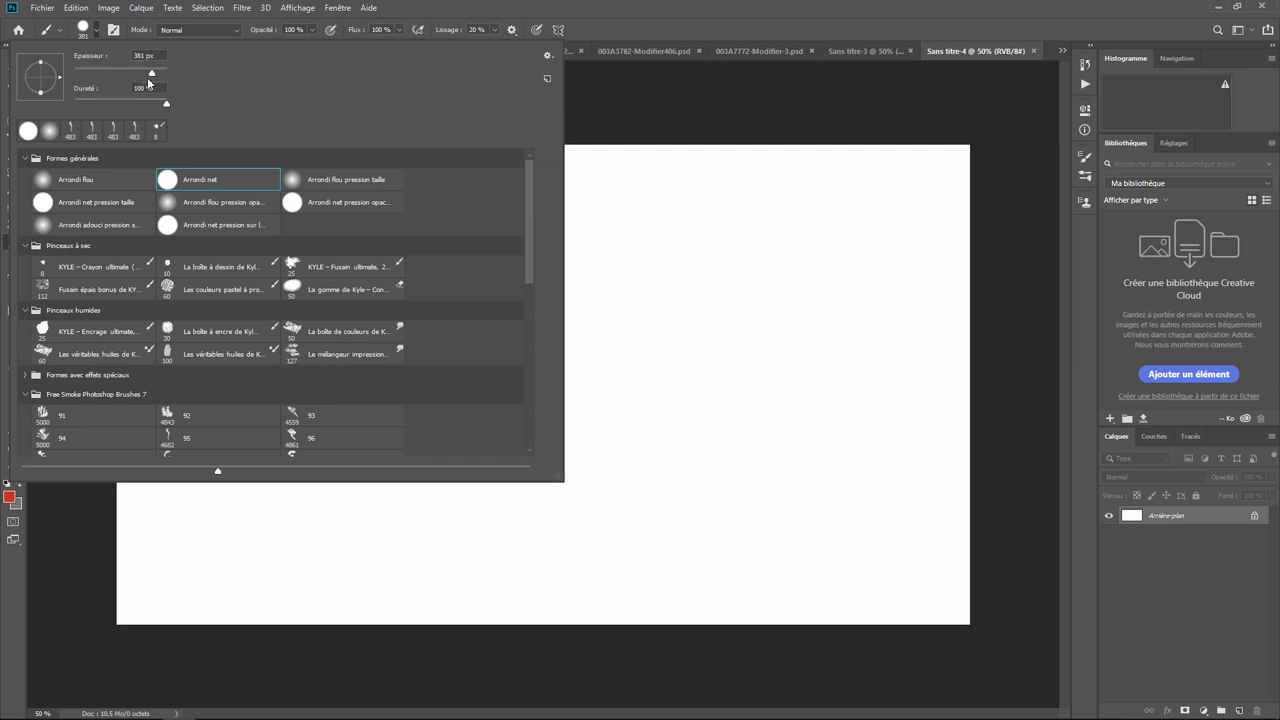
pyautogui.moveTo(153, 76); pyautogui.dragTo(151, 76)
pyautogui.press('Escape')
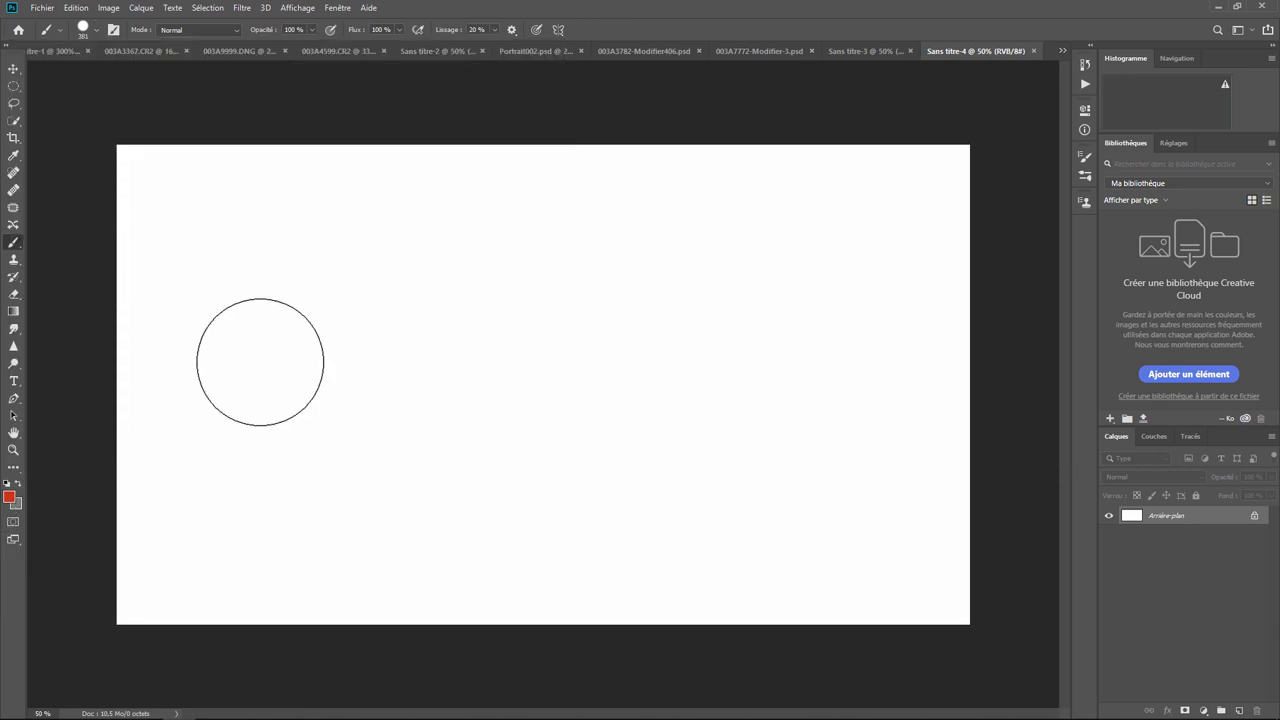
# Stamp a hard-edged red circle on the left of the canvas.
pyautogui.click(88, 29)
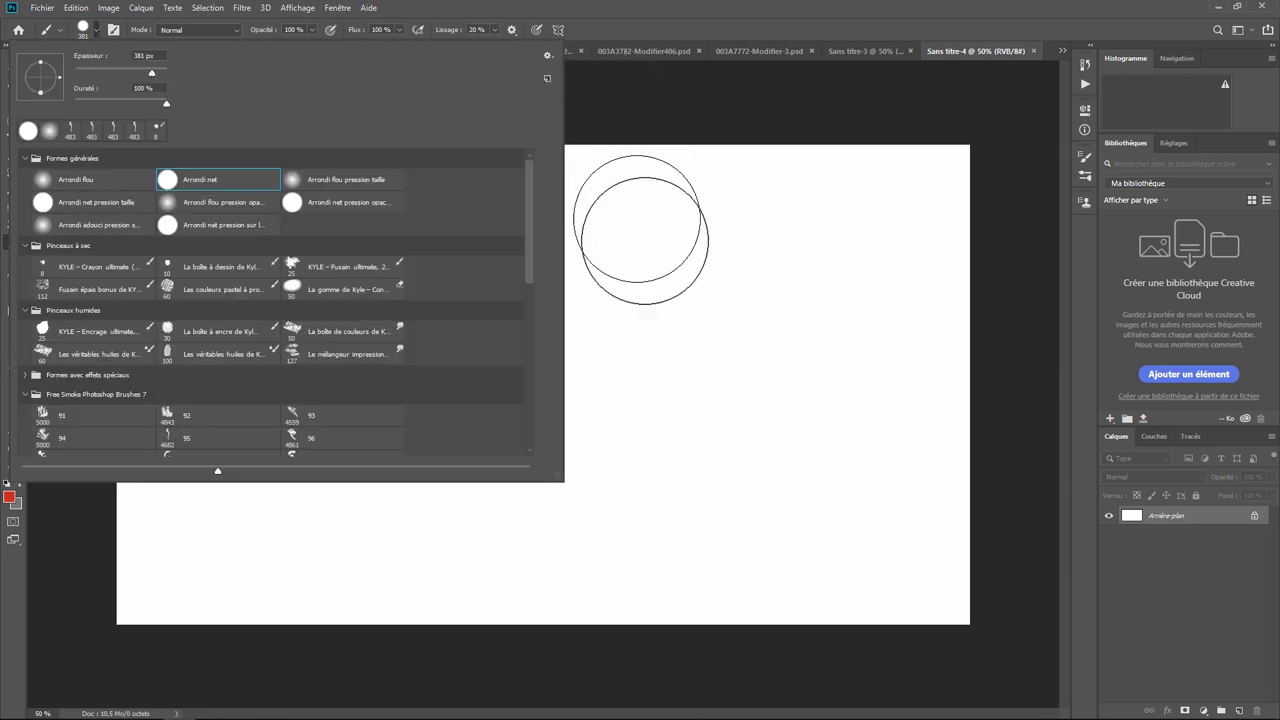
pyautogui.press('Return')
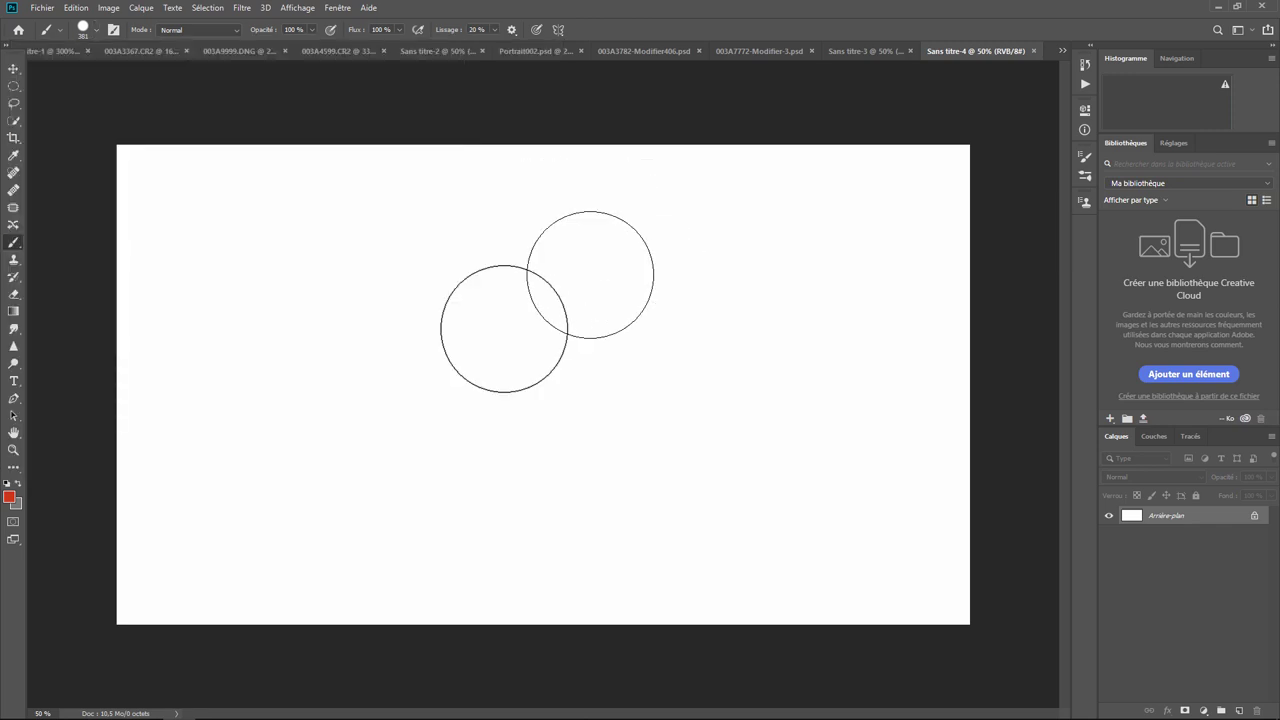
pyautogui.click(239, 372)
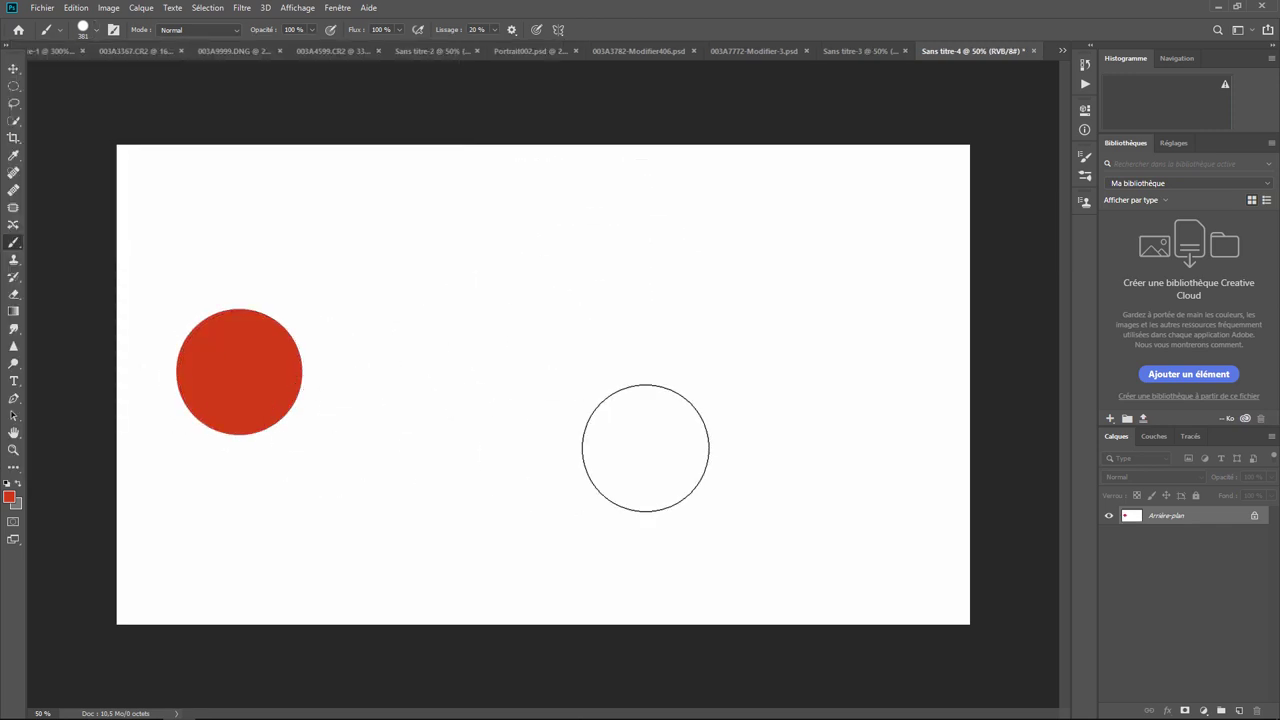
pyautogui.click(97, 30)
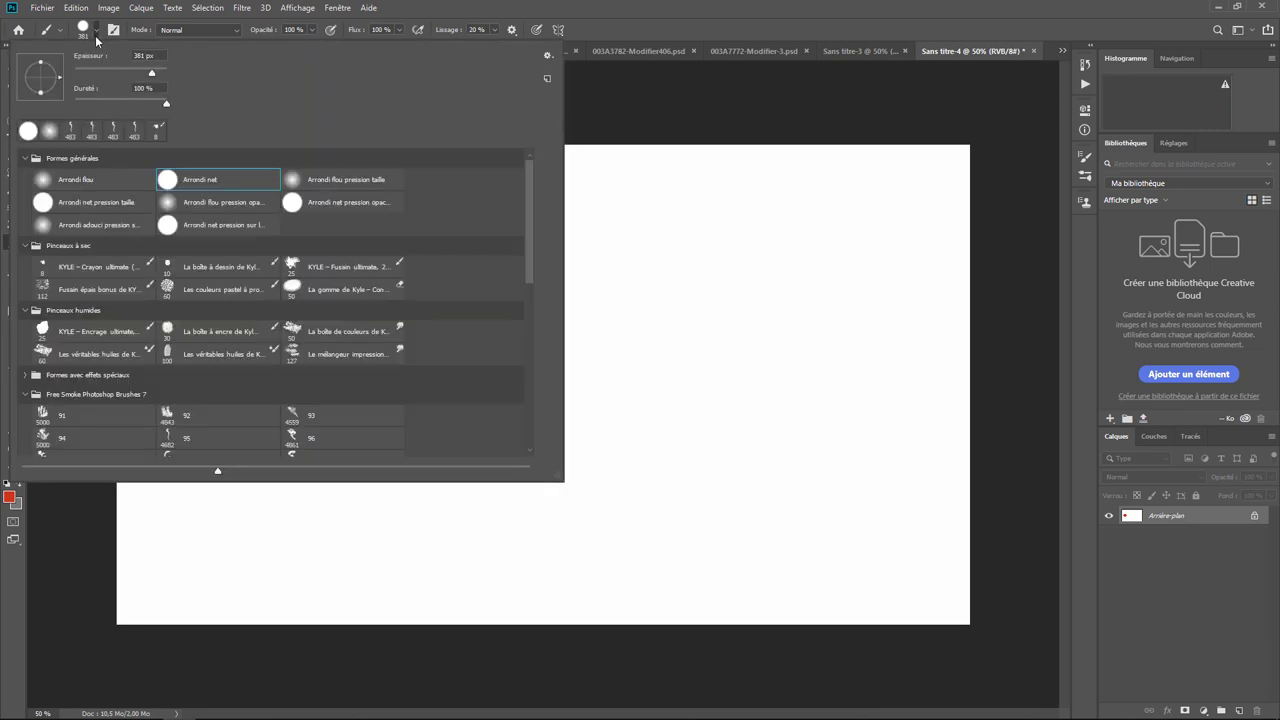
# Lower brush hardness to 0% and stamp a soft red dot at mid-canvas.
pyautogui.moveTo(167, 105); pyautogui.dragTo(57, 112)
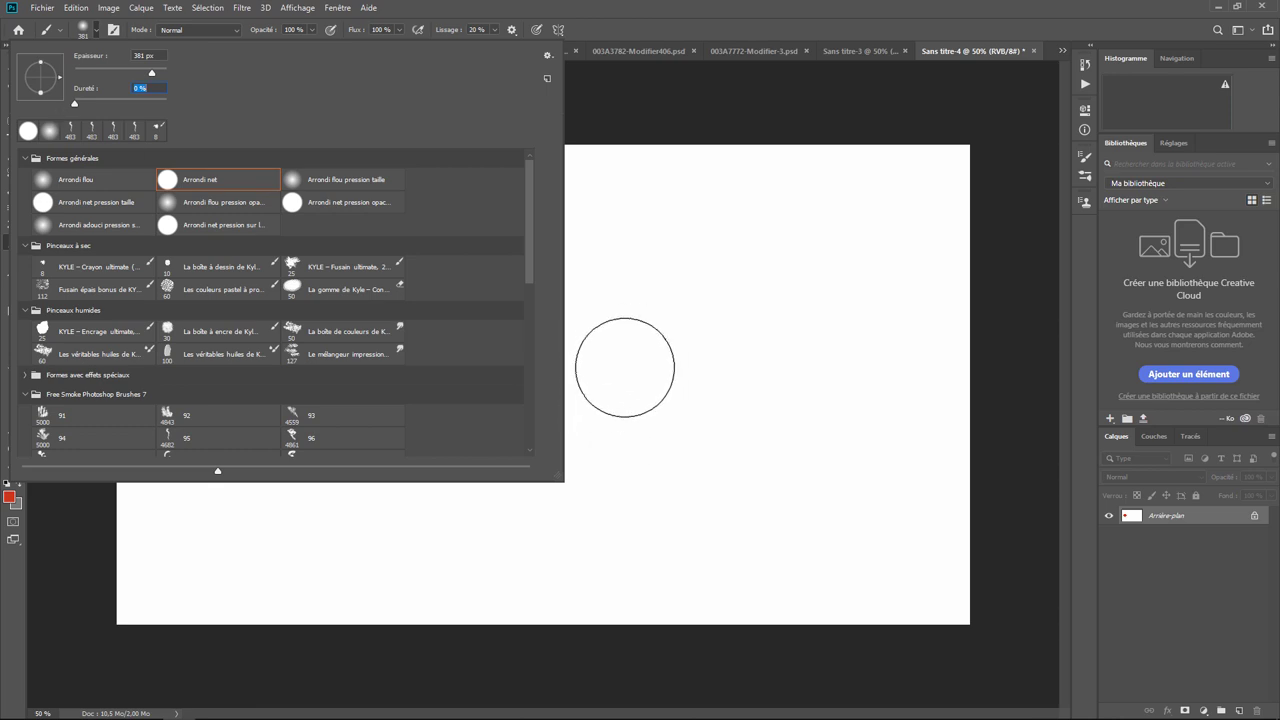
pyautogui.press('Return')
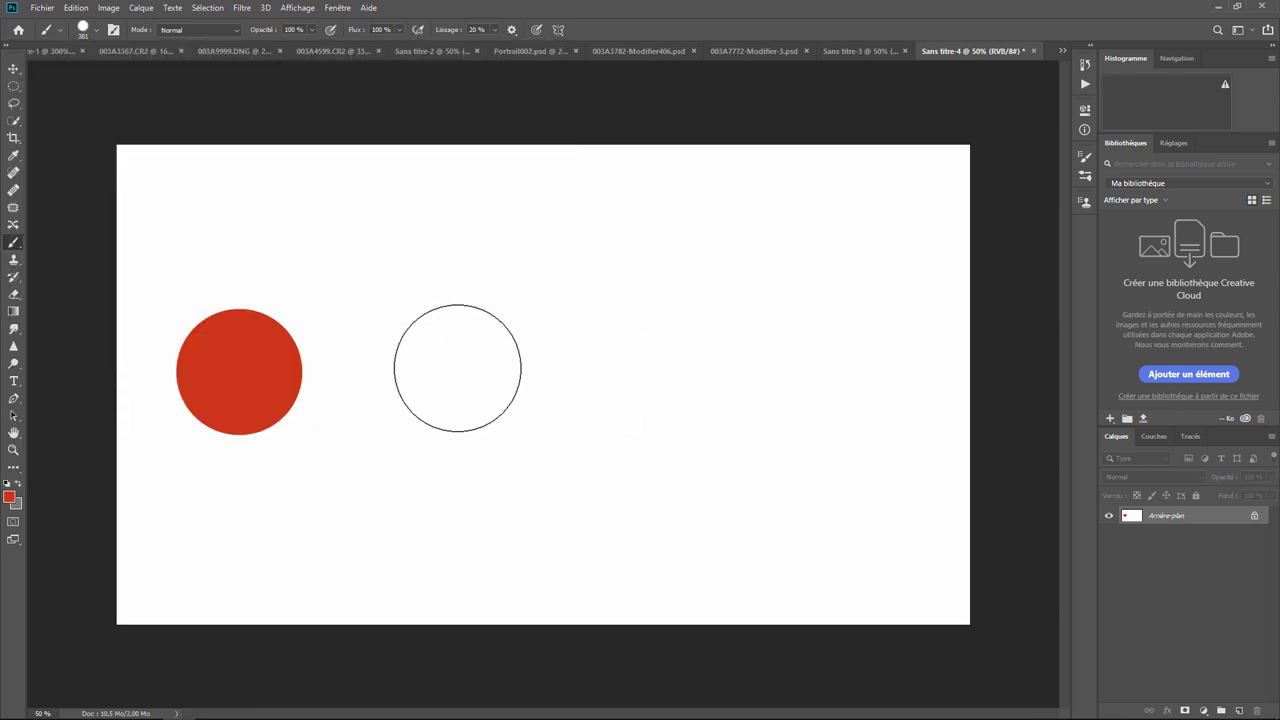
pyautogui.click(84, 28)
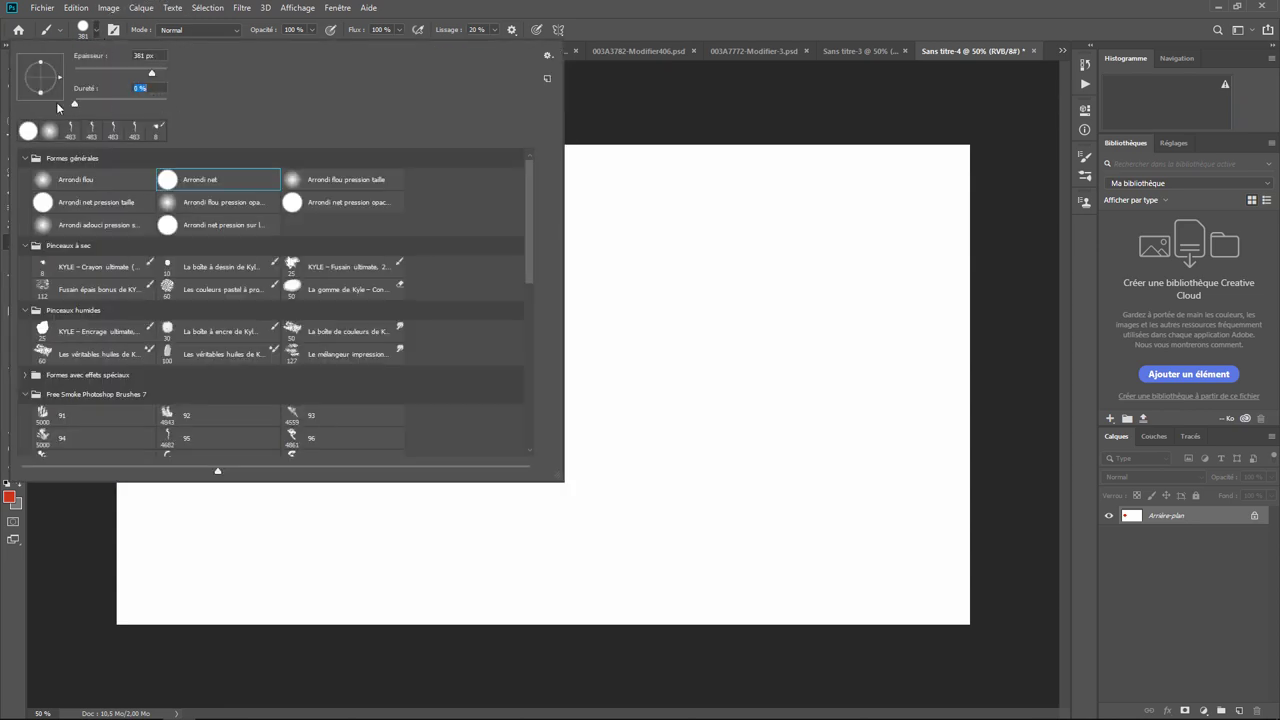
pyautogui.press('Return')
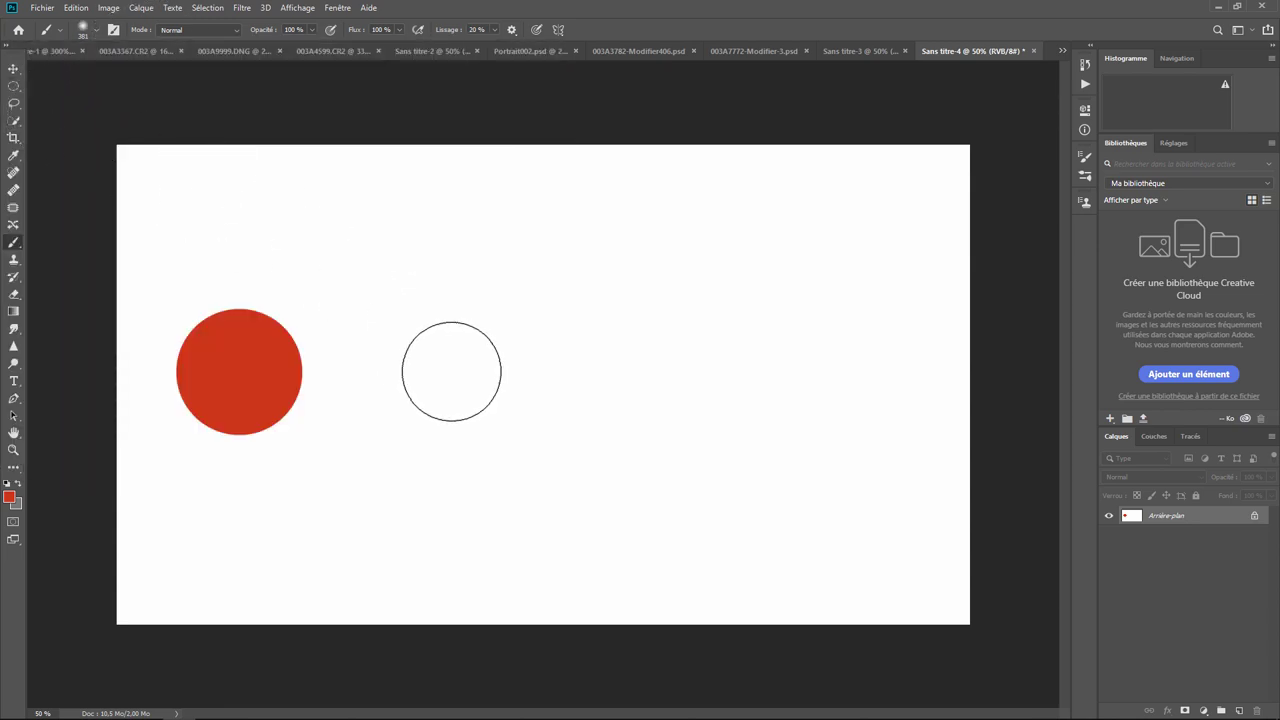
pyautogui.click(476, 370)
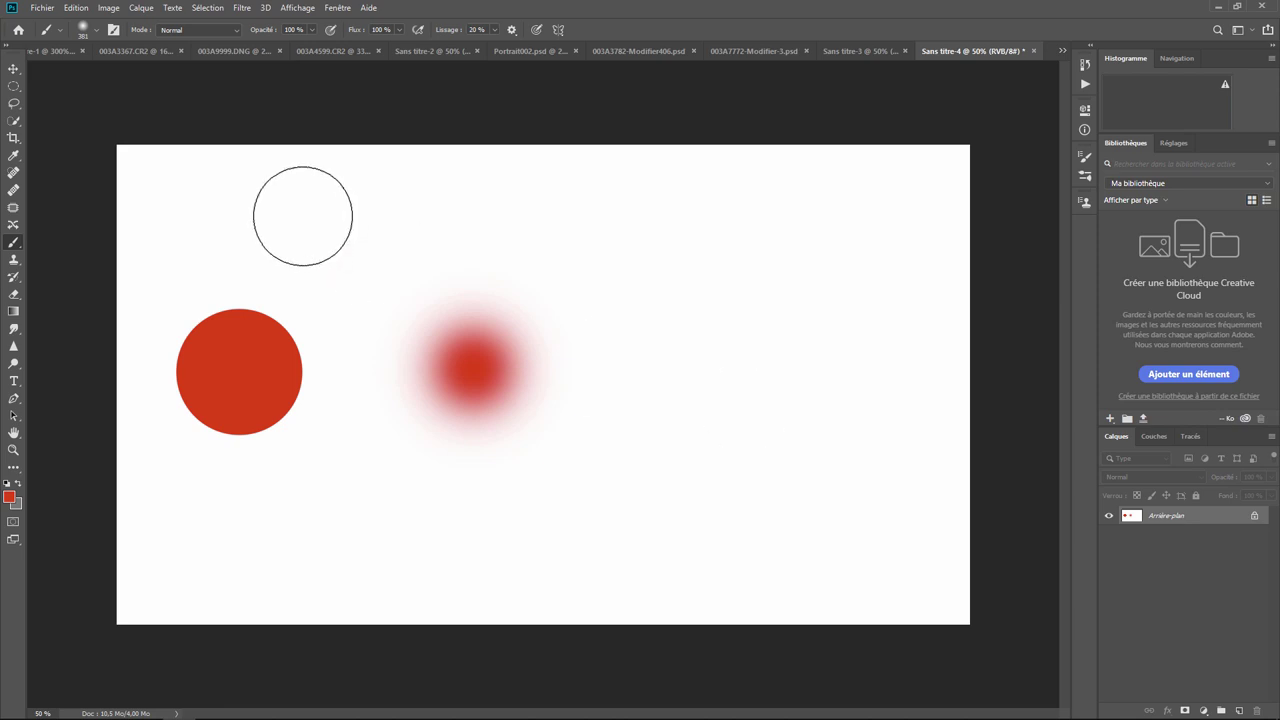
# Draw a circular elliptical marquee selection on the right of the canvas.
pyautogui.click(14, 88)
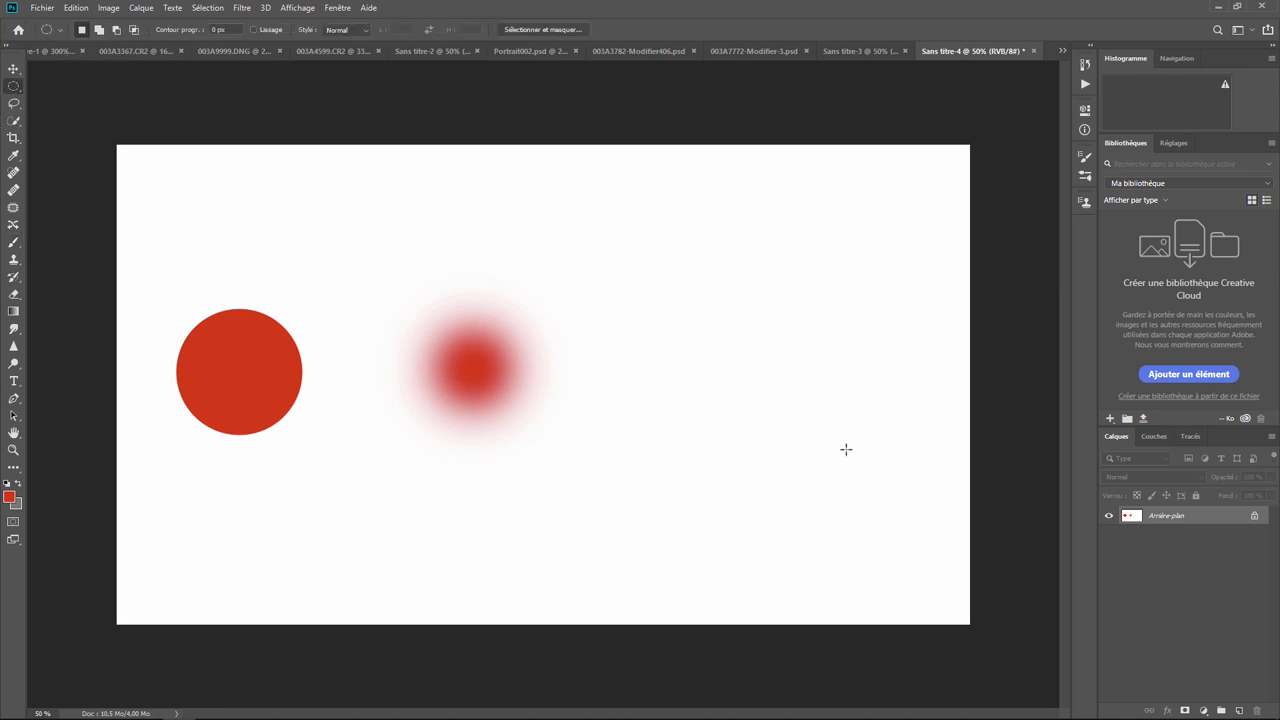
pyautogui.moveTo(699, 287); pyautogui.dragTo(864, 498)
pyautogui.moveTo(789, 377); pyautogui.dragTo(749, 361)
# Set brush flow to 1% and build up shaded red paint inside the selection.
pyautogui.click(13, 242)
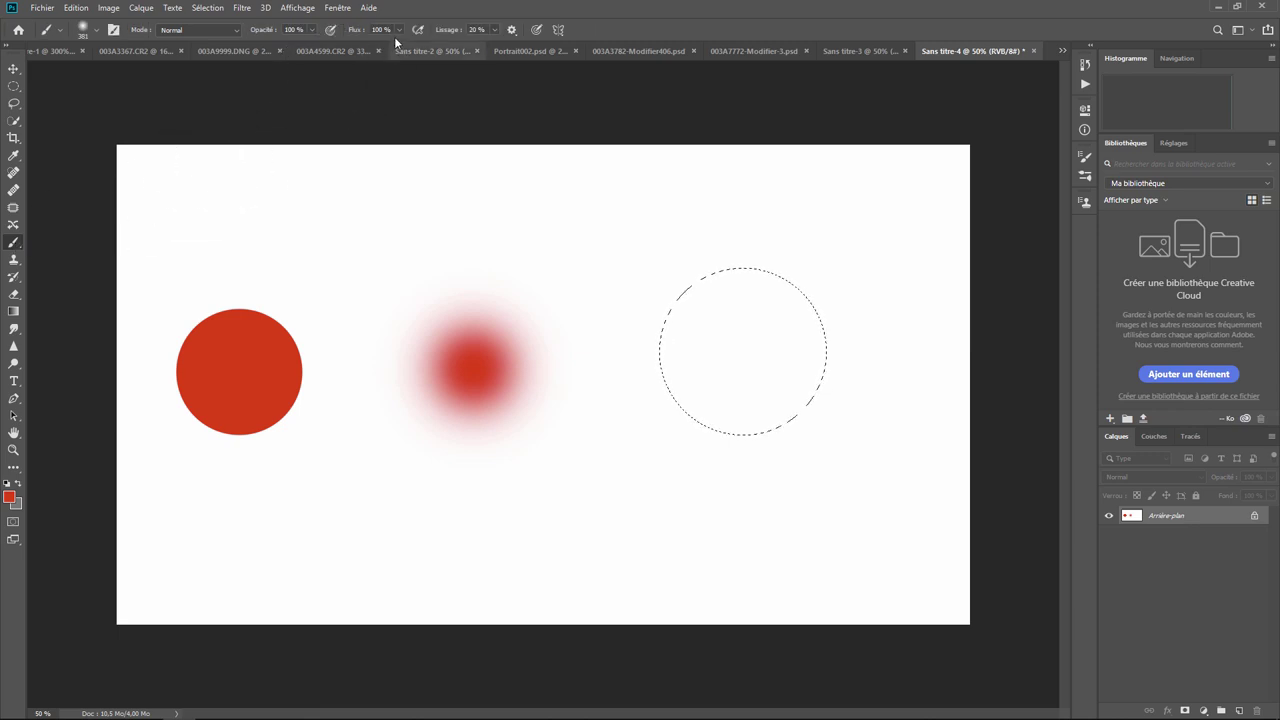
pyautogui.click(400, 30)
pyautogui.moveTo(399, 45); pyautogui.dragTo(341, 48)
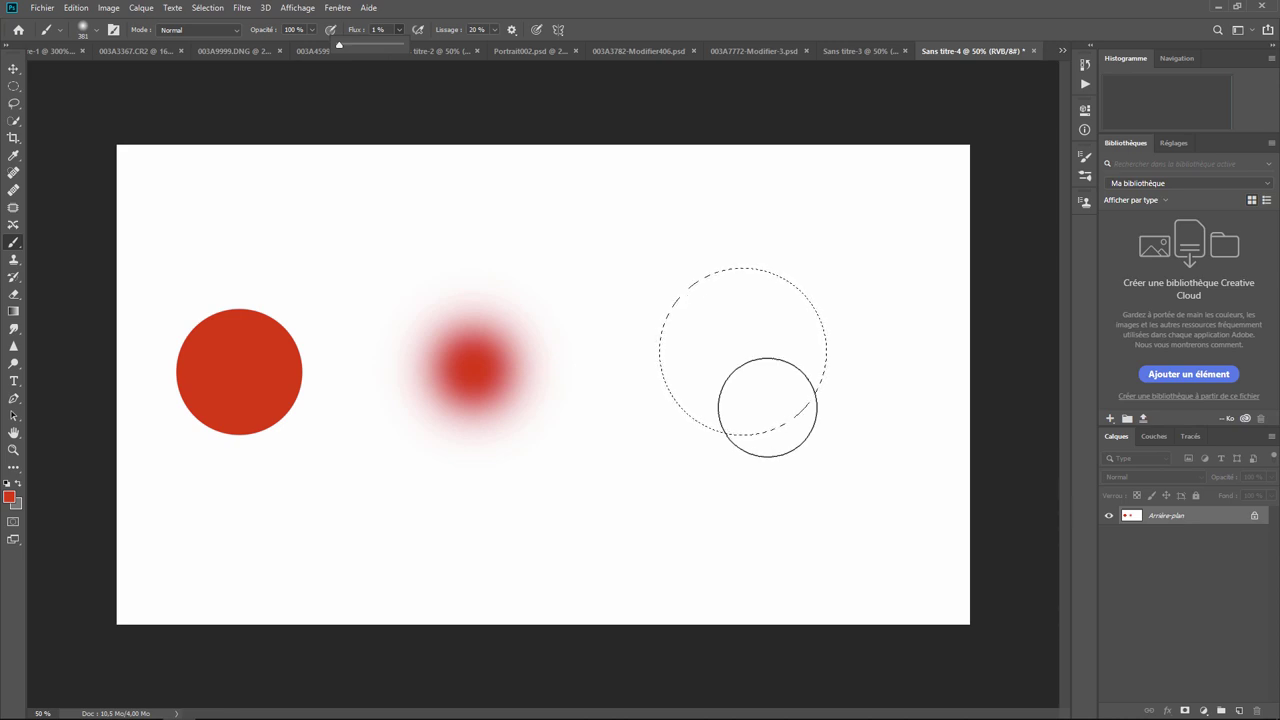
pyautogui.click(14, 87)
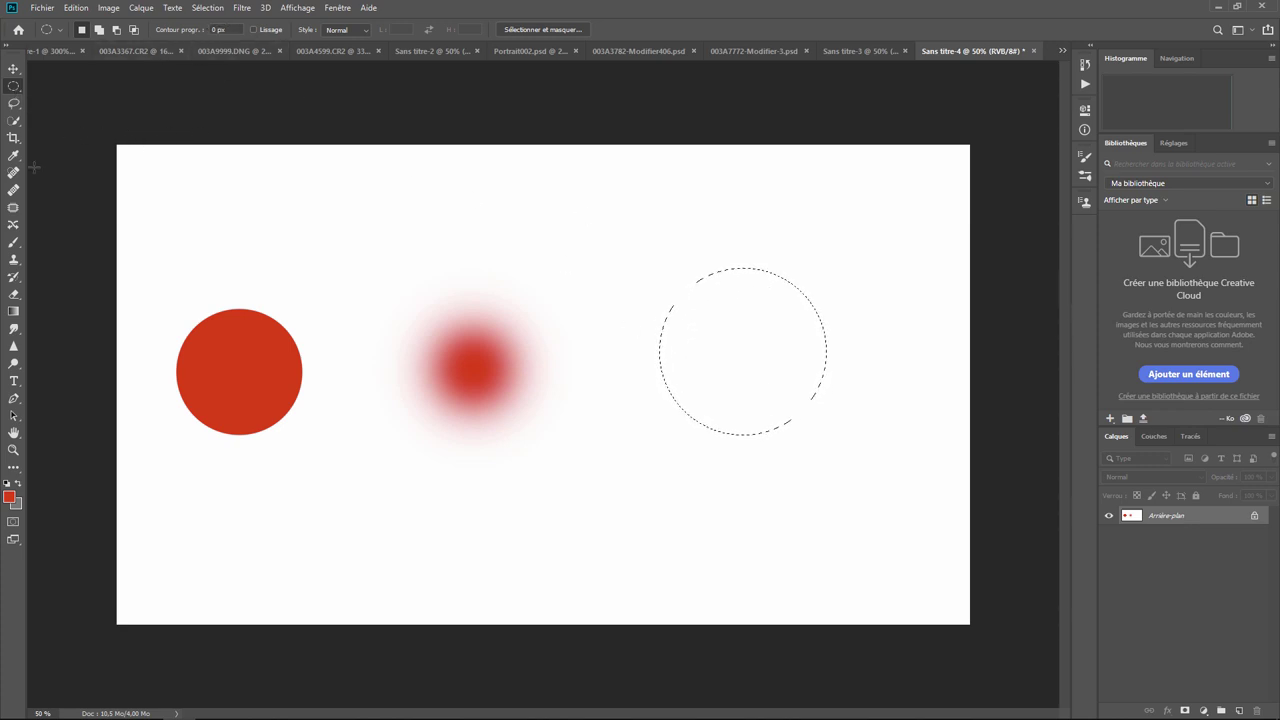
pyautogui.click(14, 246)
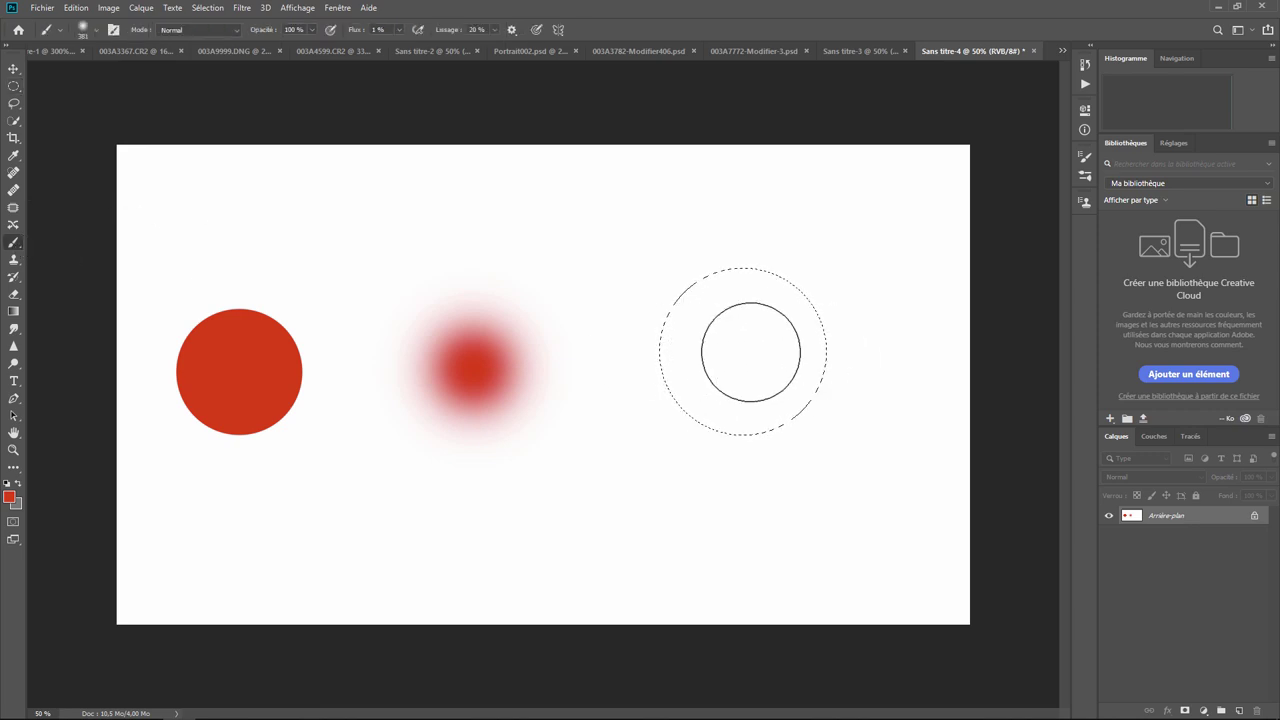
pyautogui.moveTo(743, 350)
pyautogui.mouseDown()
pyautogui.moveTo(708, 372)
pyautogui.moveTo(646, 359)
pyautogui.moveTo(737, 443)
pyautogui.moveTo(851, 320)
pyautogui.moveTo(777, 240)
pyautogui.moveTo(654, 307)
pyautogui.moveTo(683, 437)
pyautogui.moveTo(837, 400)
pyautogui.moveTo(820, 260)
pyautogui.moveTo(662, 296)
pyautogui.moveTo(683, 443)
pyautogui.moveTo(843, 394)
pyautogui.moveTo(771, 234)
pyautogui.moveTo(646, 347)
pyautogui.moveTo(751, 469)
pyautogui.moveTo(846, 314)
pyautogui.moveTo(686, 277)
pyautogui.moveTo(647, 425)
pyautogui.moveTo(840, 423)
pyautogui.moveTo(754, 240)
pyautogui.moveTo(649, 363)
pyautogui.moveTo(773, 456)
pyautogui.moveTo(834, 280)
pyautogui.moveTo(617, 297)
pyautogui.moveTo(686, 480)
pyautogui.moveTo(772, 450)
pyautogui.moveTo(837, 343)
pyautogui.moveTo(686, 266)
pyautogui.moveTo(660, 423)
pyautogui.moveTo(832, 402)
pyautogui.moveTo(766, 229)
pyautogui.moveTo(623, 360)
pyautogui.moveTo(717, 451)
pyautogui.moveTo(827, 369)
pyautogui.moveTo(703, 234)
pyautogui.moveTo(640, 369)
pyautogui.moveTo(729, 449)
pyautogui.moveTo(832, 307)
pyautogui.moveTo(671, 257)
pyautogui.moveTo(649, 400)
pyautogui.moveTo(783, 443)
pyautogui.moveTo(820, 290)
pyautogui.moveTo(680, 263)
pyautogui.moveTo(651, 394)
pyautogui.moveTo(808, 443)
pyautogui.moveTo(804, 248)
pyautogui.moveTo(657, 286)
pyautogui.moveTo(651, 423)
pyautogui.moveTo(817, 457)
pyautogui.mouseUp()
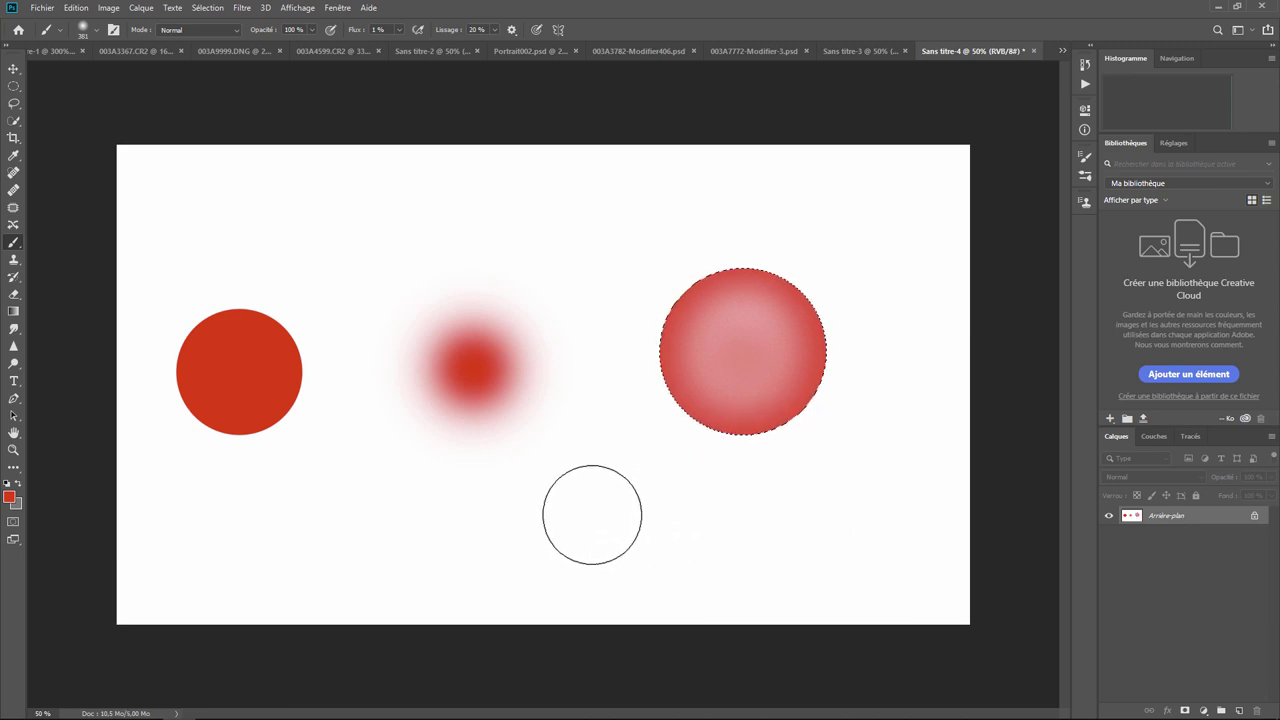
# Deselect with Ctrl+D so the shaded red sphere shows without its outline.
pyautogui.hotkey('ctrl', 'd')
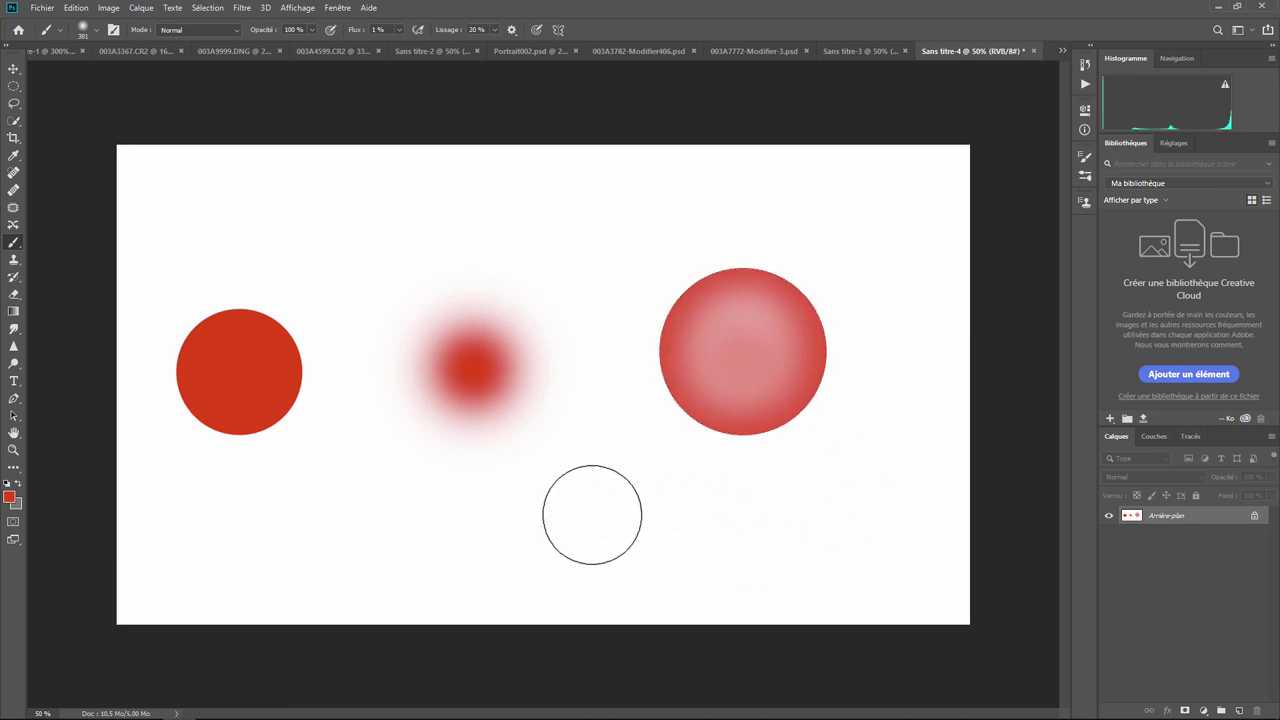